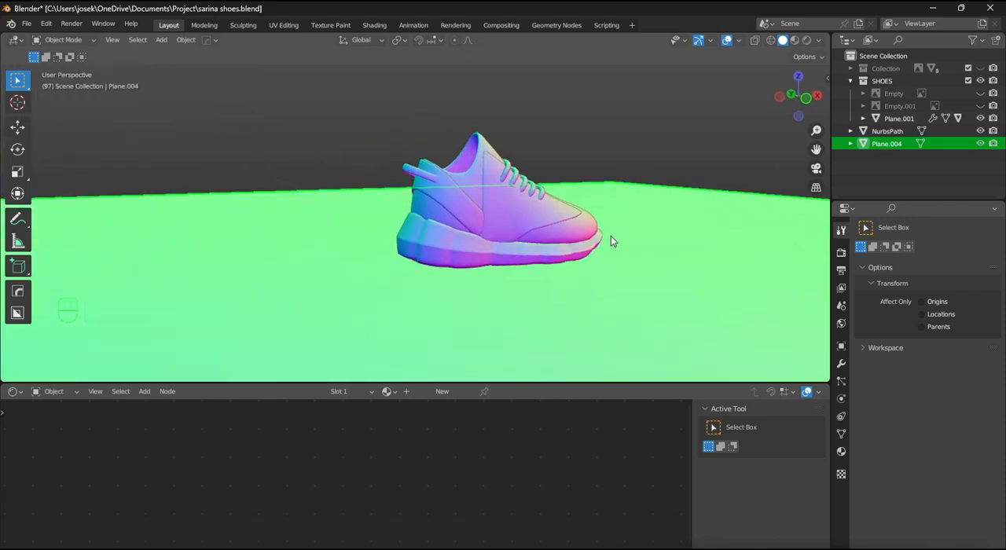
- Save the project file and change the solid viewport's MatCap to the light grey sphere
key("ctrl+s")
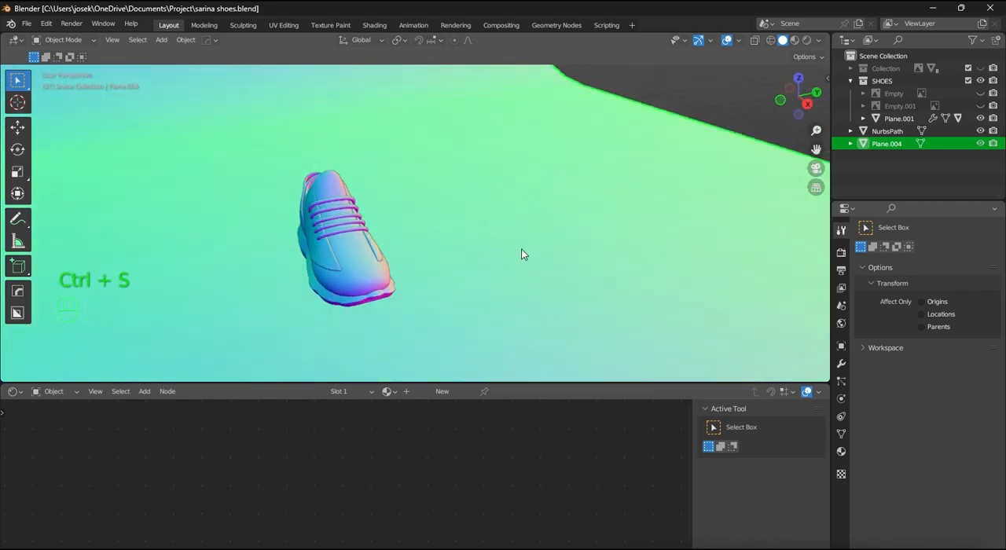
middle_click_drag(523, 252, 425, 214)
left_click(819, 40)
left_click(809, 131)
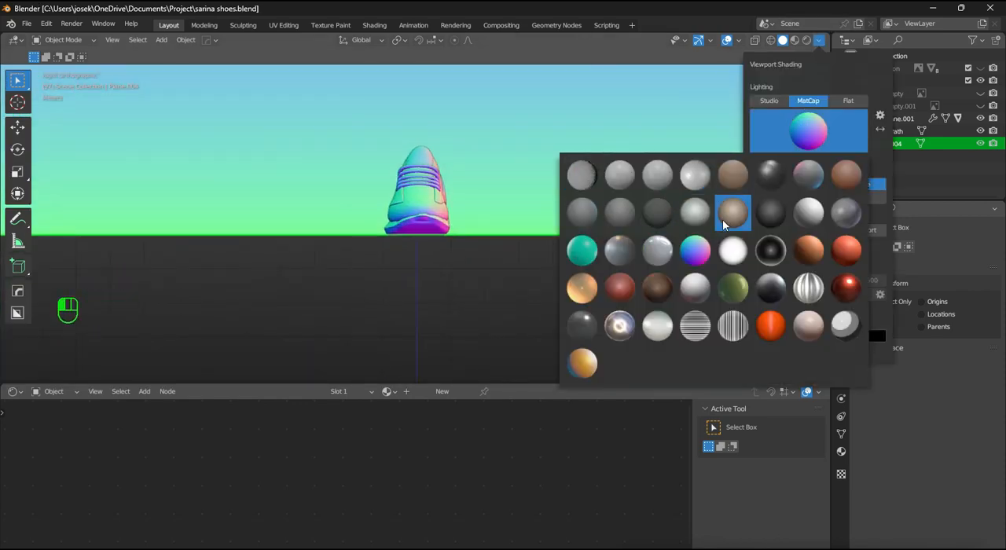
left_click(696, 212)
- Enable Cavity in the viewport shading and enlarge the 3D viewport over the shader editor
mouse_move(566, 259)
middle_mouse_down()
mouse_move(645, 265)
mouse_move(657, 251)
mouse_move(632, 256)
middle_mouse_up()
key("ctrl+s")
left_click(819, 39)
left_click(754, 309)
scroll(632, 255, "down", 5)
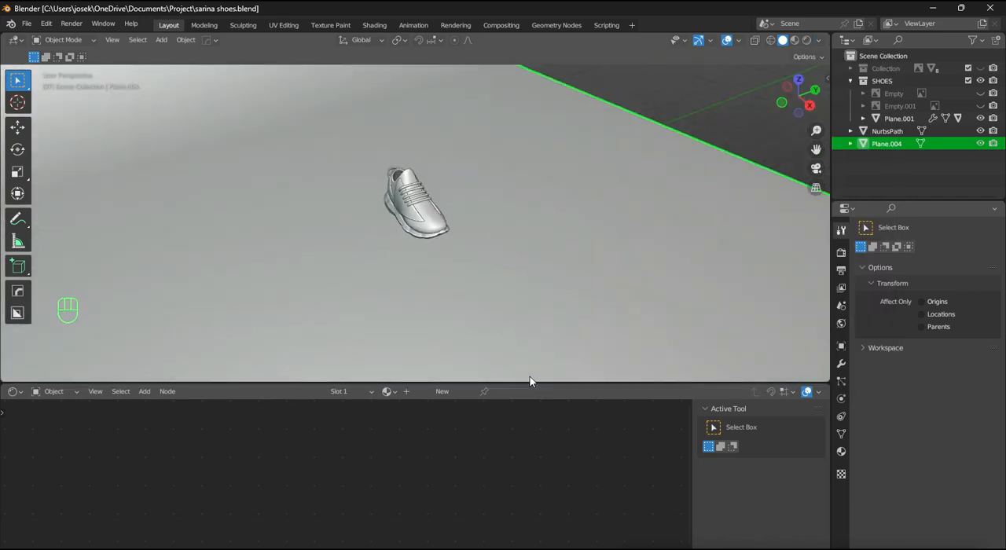
scroll(530, 377, "up", 3)
left_click_drag(519, 383, 518, 405)
- Switch to Chrome and review the Gumroad page for FREE Comics Shader LITE v4.0, including its price and description
mouse_move(545, 546)
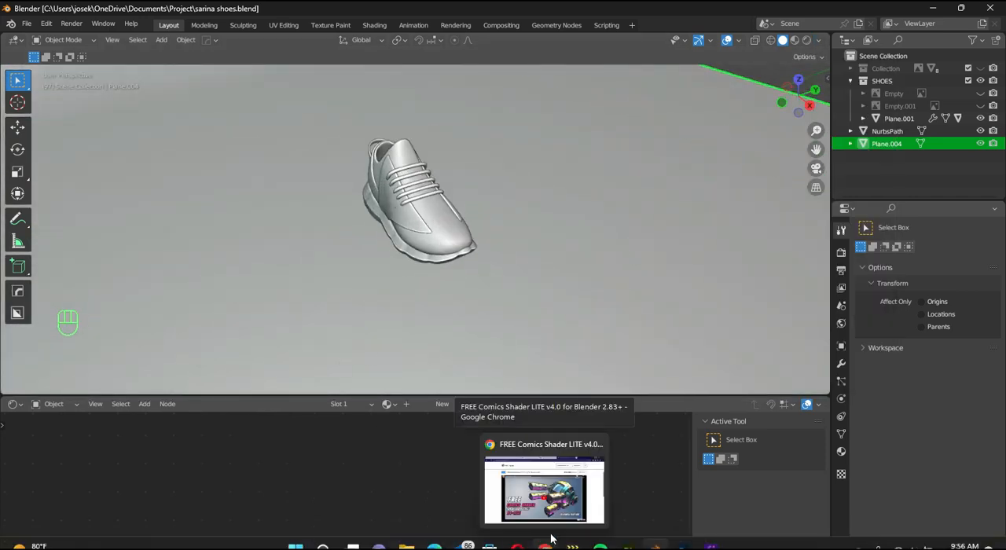
left_click(550, 503)
scroll(388, 196, "down", 3)
scroll(422, 211, "down", 1)
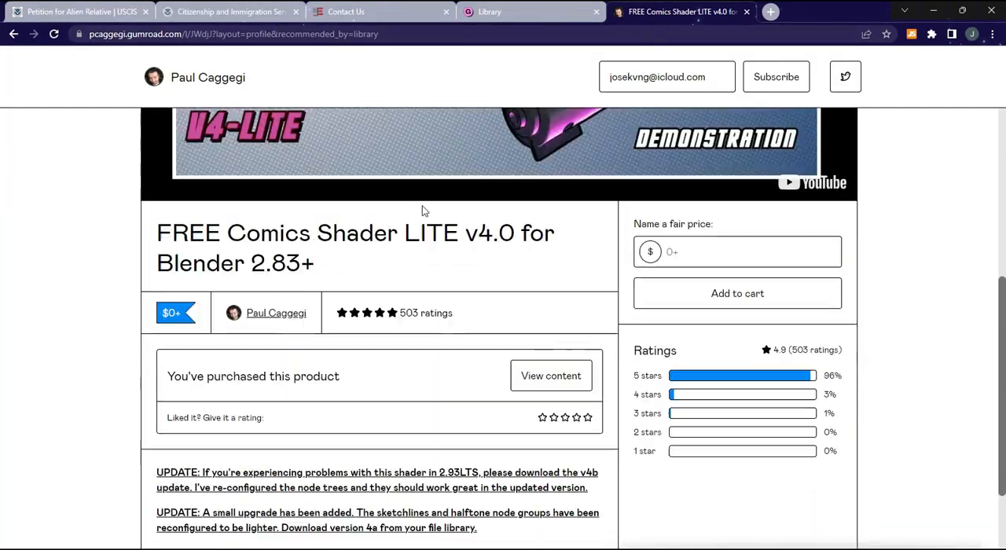
scroll(401, 216, "up", 4)
scroll(378, 224, "down", 5)
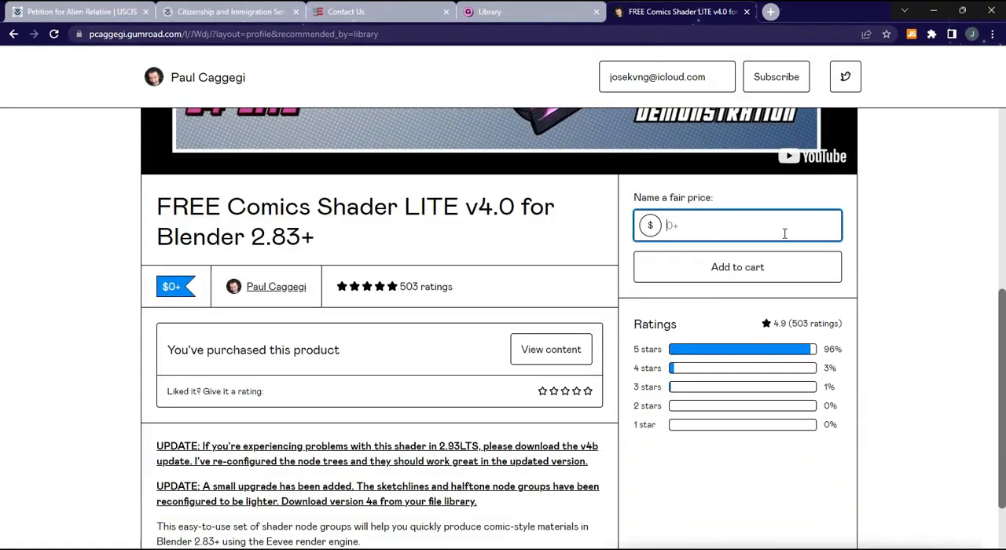
- Switch back to Blender and start appending data from another blend file
mouse_move(543, 544)
left_click(543, 487)
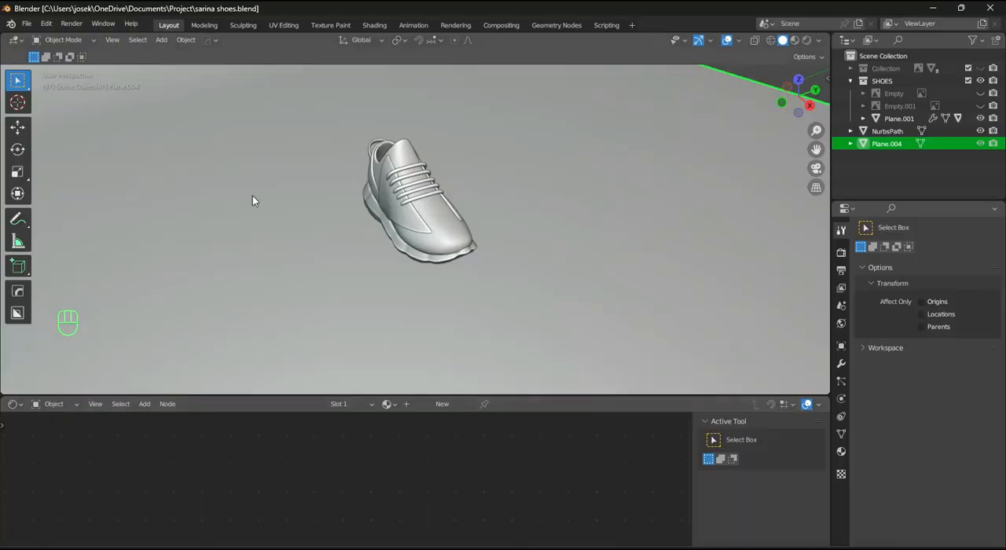
scroll(252, 201, "down", 1)
left_click(26, 23)
left_click(39, 164)
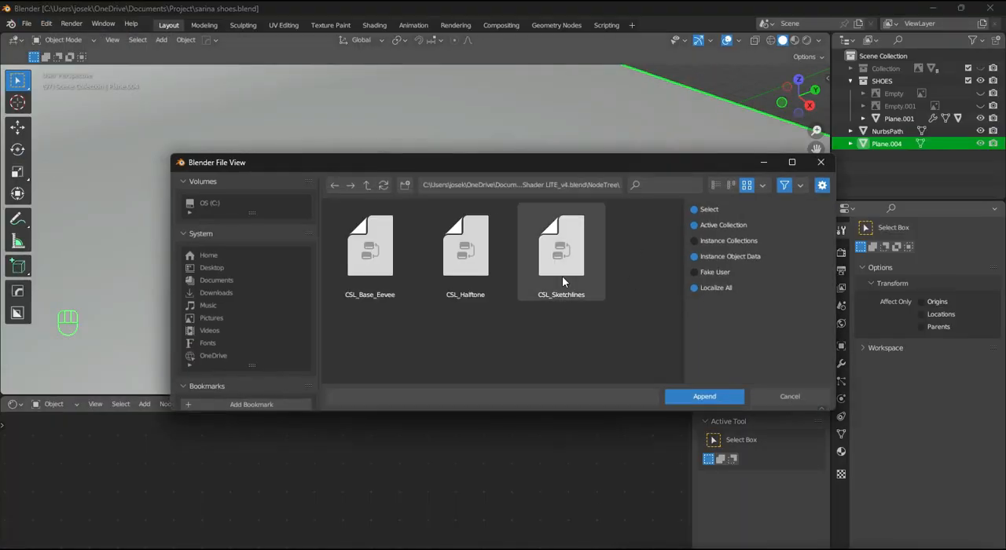
- Browse from Documents through the blener add ons folder to the NodeTree contents of ComicShader LITE_v4.blend
left_click(267, 280)
double_click(571, 258)
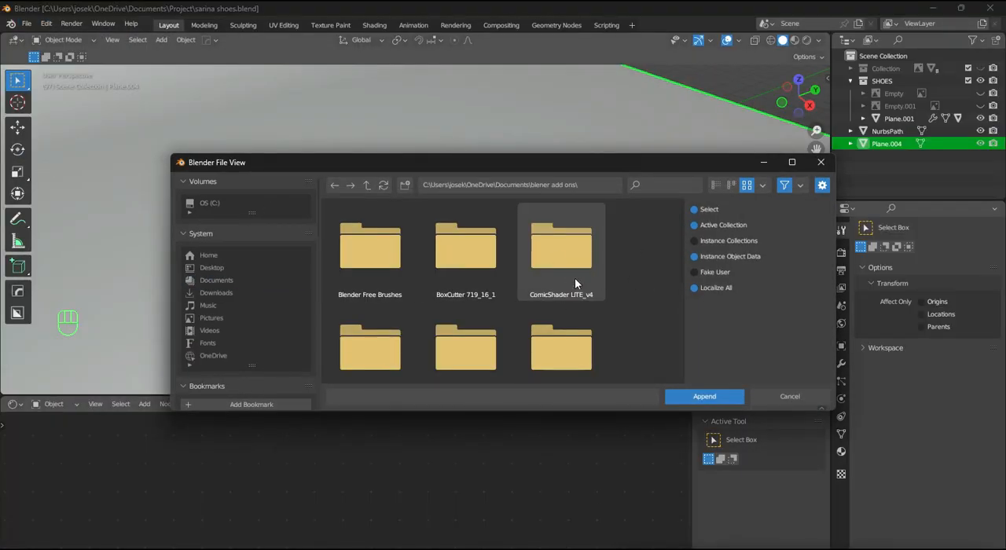
double_click(571, 277)
double_click(368, 225)
scroll(562, 266, "down", 3)
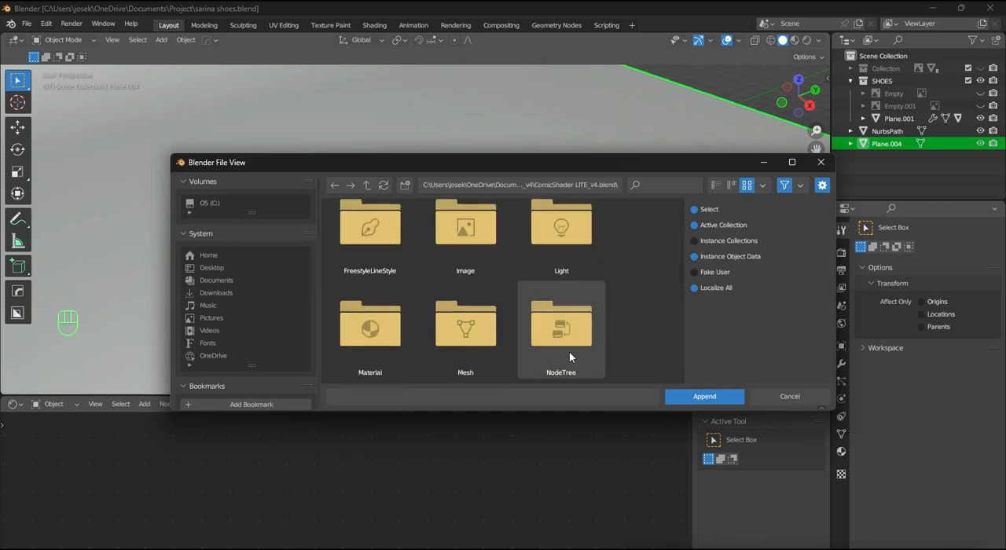
double_click(574, 315)
double_click(578, 293)
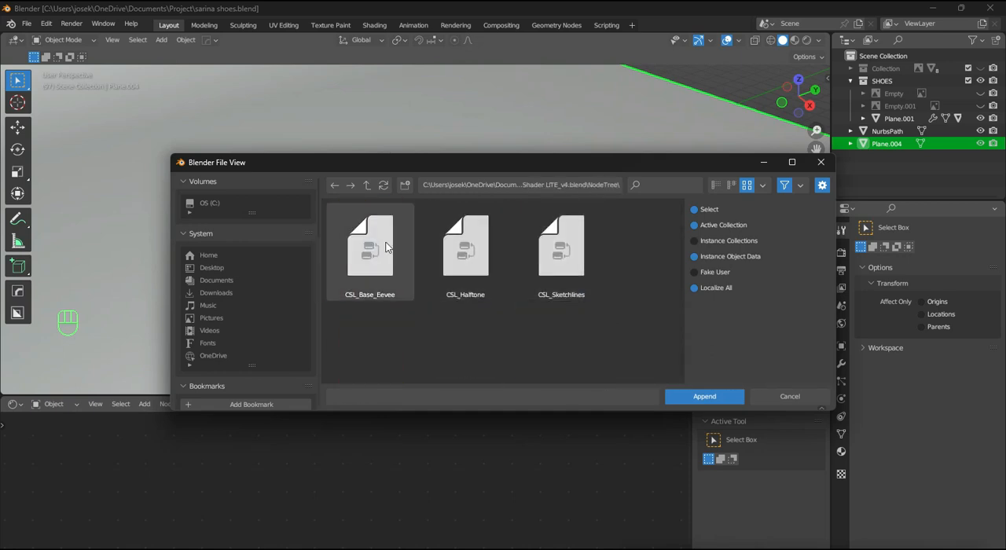
- Append the node groups CSL_Base_Eevee, CSL_Halftone and CSL_Sketchlines to the scene
left_click(377, 247)
left_click(550, 248, "shift")
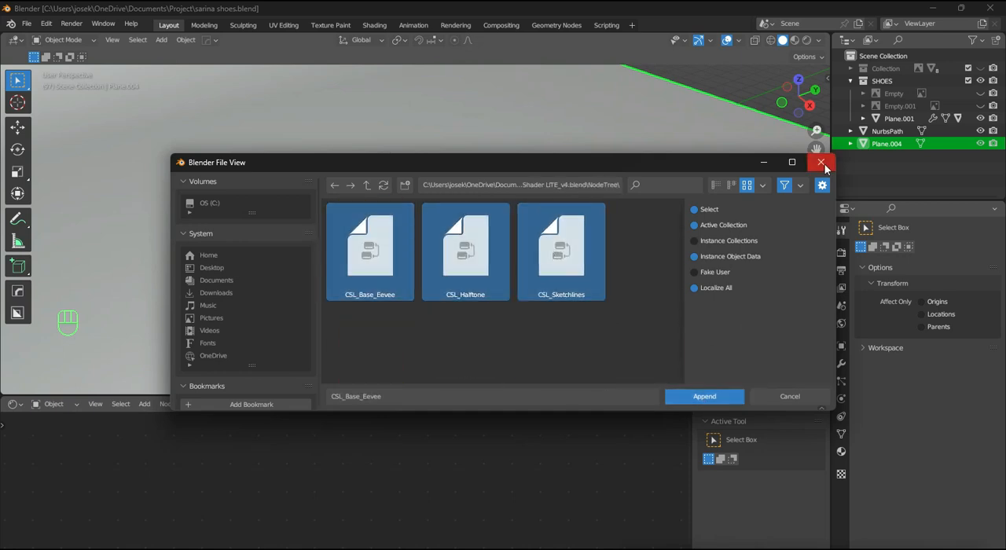
left_click(713, 401)
left_click(417, 206)
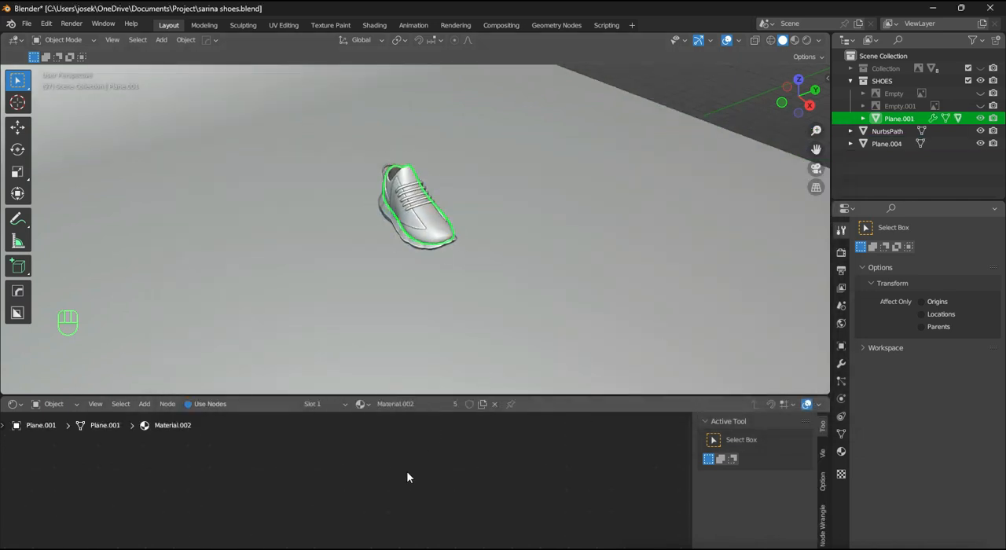
middle_click_drag(468, 391, 489, 387)
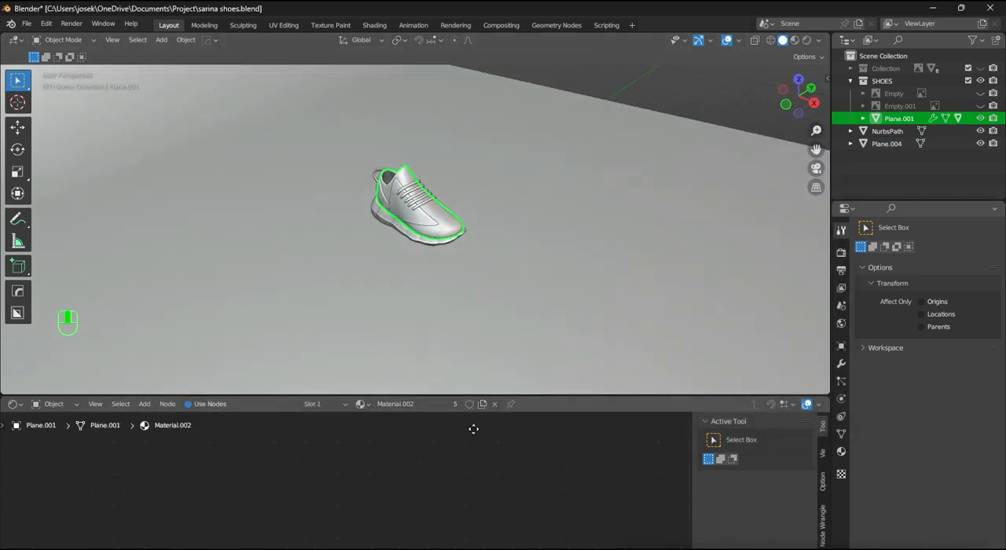
key("shift+a")
key("shift+a")
mouse_move(250, 538)
key("ctrl+z")
key("ctrl+z")
key("ctrl+z")
key("ctrl+z")
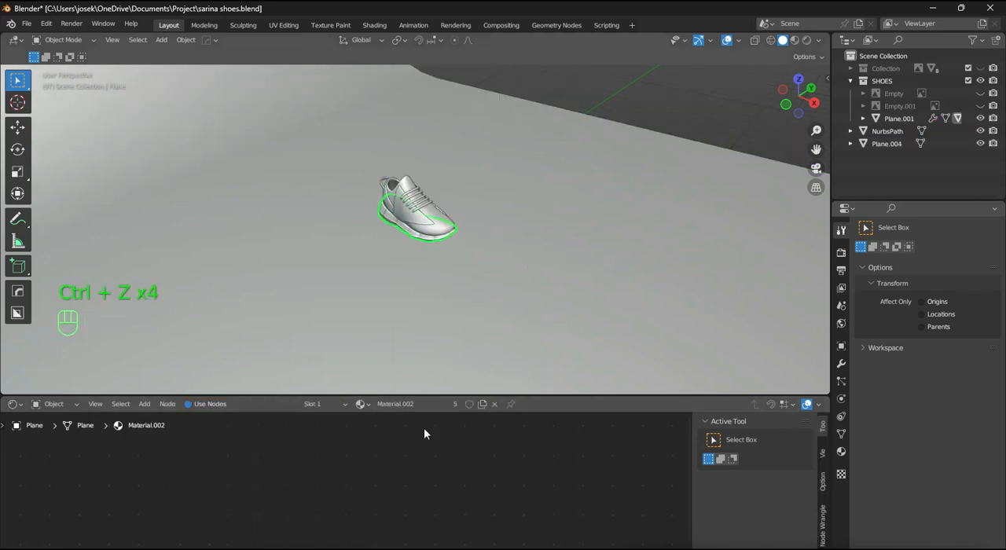
key("shift+a")
- Save the file and give the shoe's upper a new material in place of its current one
mouse_move(212, 541)
scroll(564, 213, "up", 2)
middle_click_drag(570, 197, 630, 192, "shift")
key("ctrl+s")
scroll(659, 215, "up", 5)
left_click(450, 272)
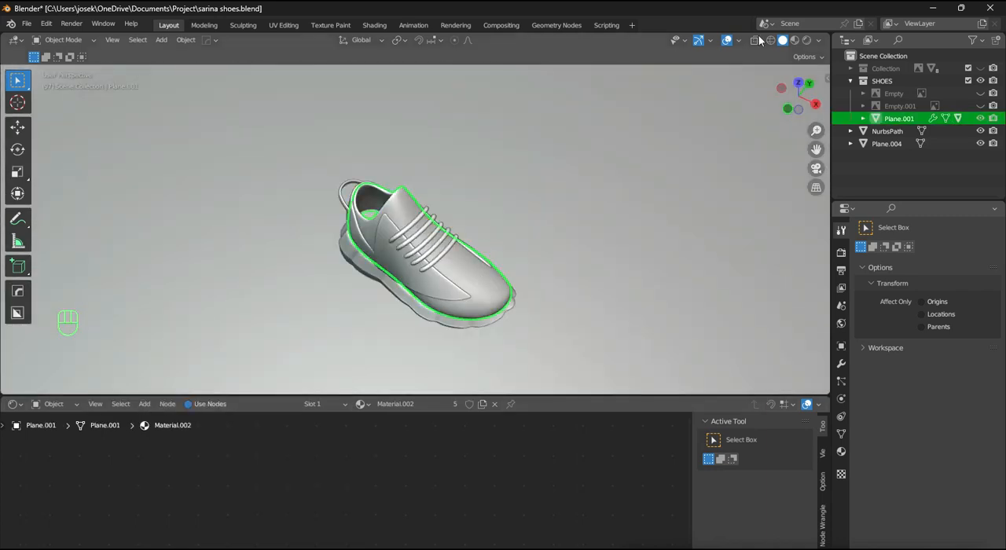
key("shift+a")
left_click(466, 421)
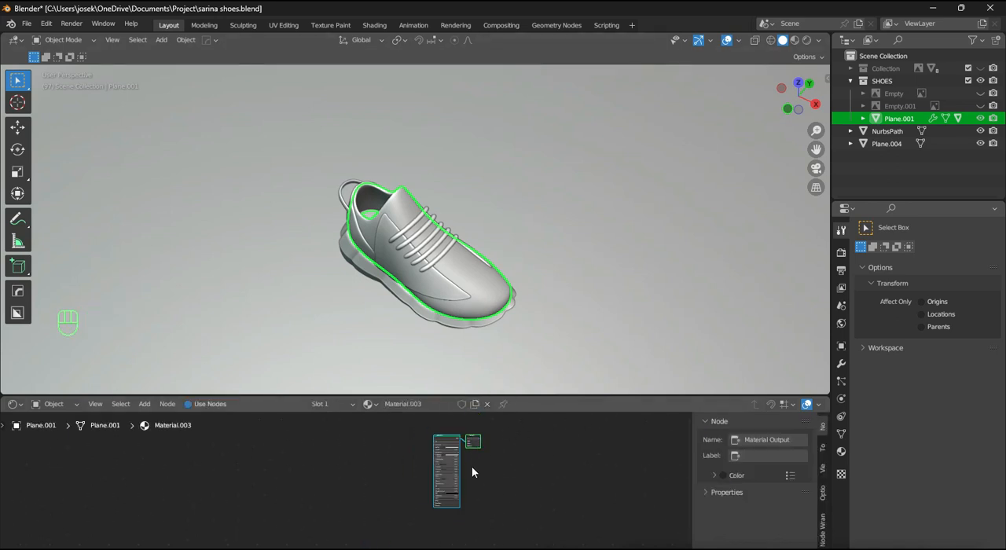
- Switch the viewport to Material Preview and link the shoe upper's material to all objects in the scene
scroll(468, 465, "up", 2)
left_click(795, 40)
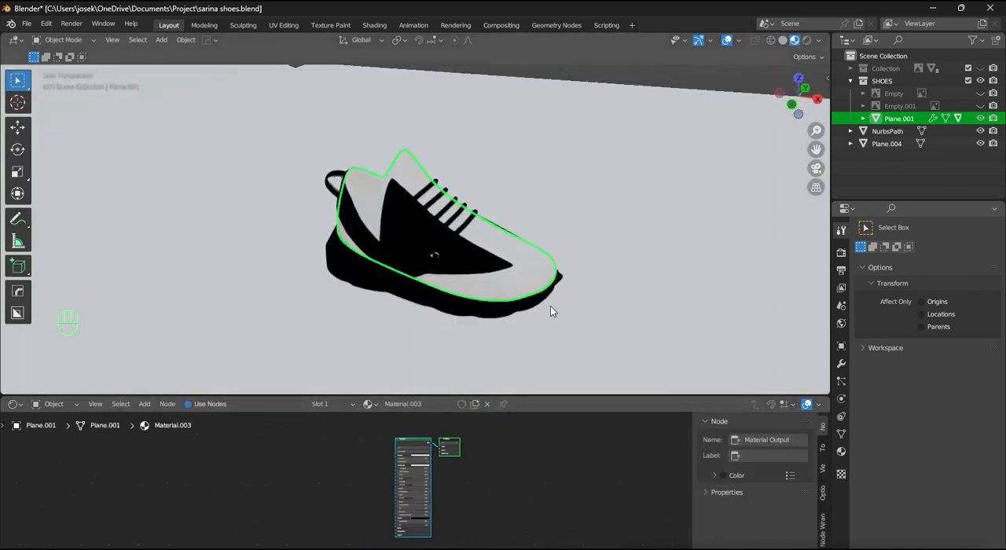
middle_click_drag(550, 311, 628, 206)
key("a")
key("ctrl+l")
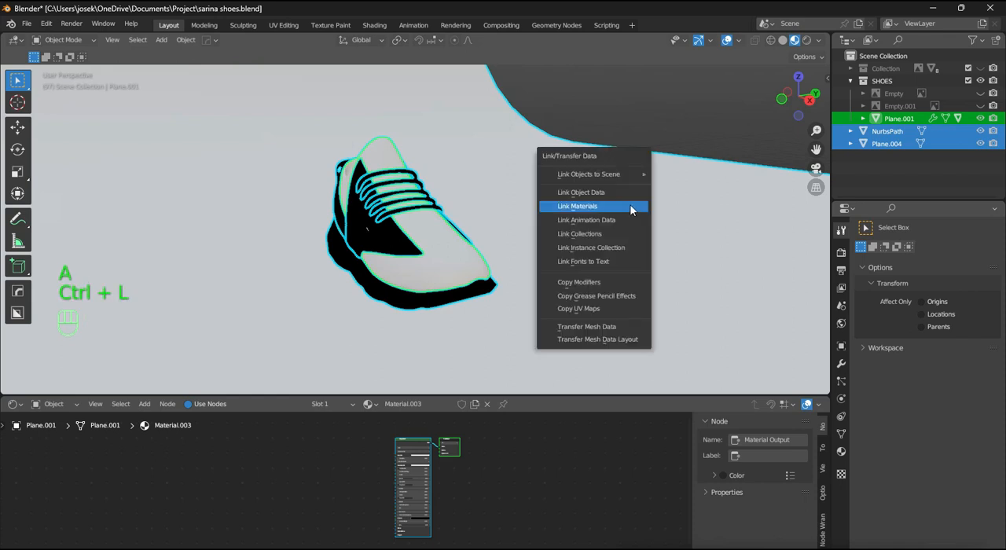
left_click(630, 207)
middle_click_drag(544, 263, 489, 299)
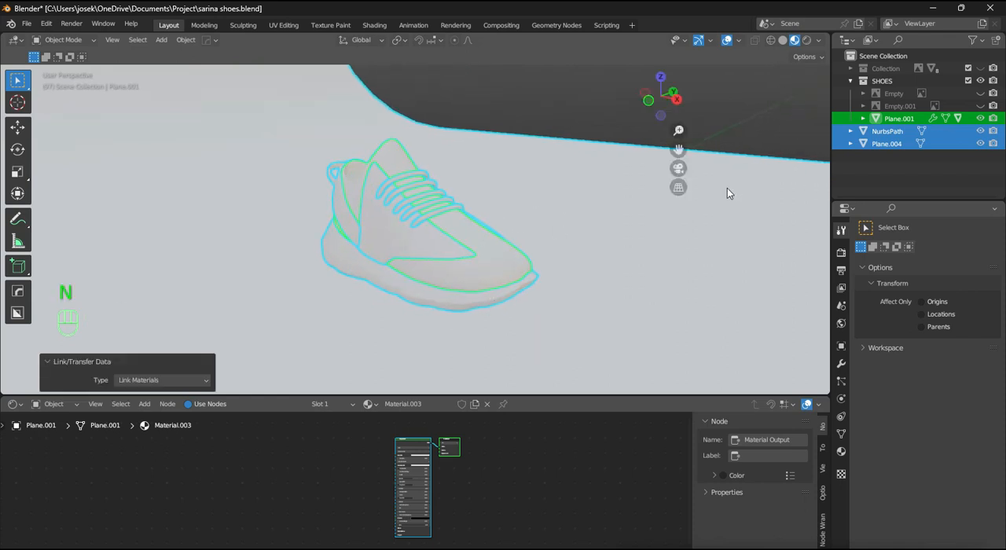
- Change the Screencast Keys overlay color to a dark orange
key("n")
left_click(825, 138)
left_click(823, 377)
left_click(745, 107)
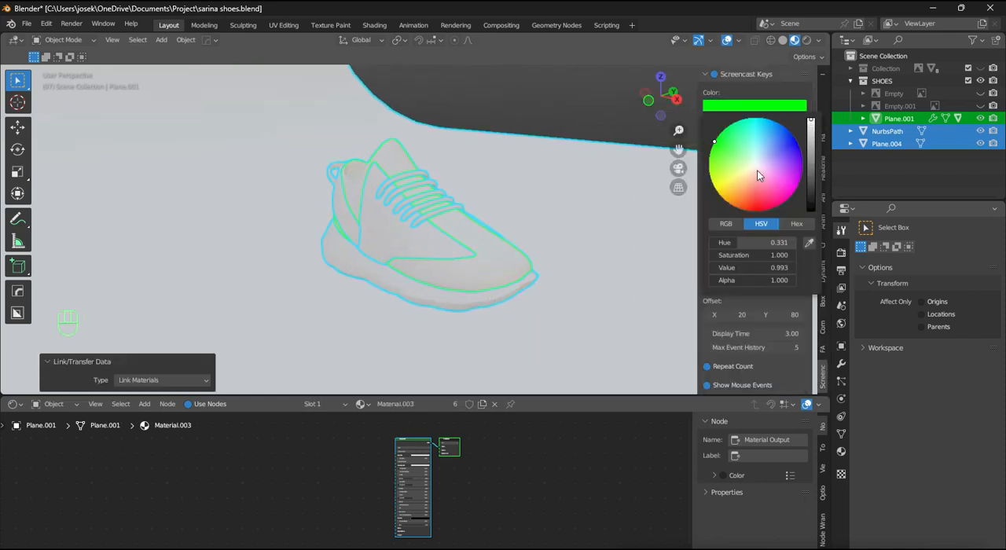
scroll(730, 202, "down", 9)
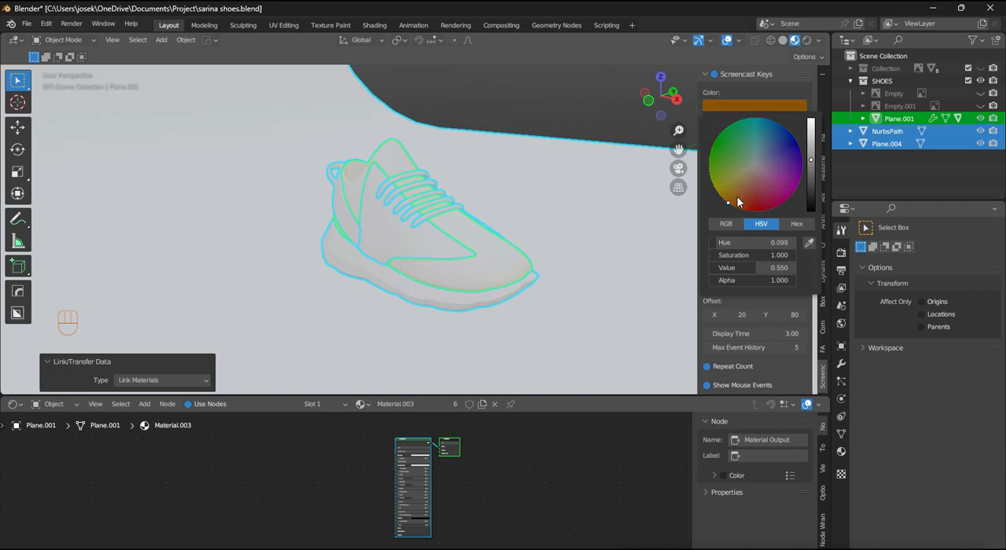
scroll(504, 184, "up", 3)
scroll(507, 181, "down", 4)
key("n")
- Deselect all objects and browse the studio light environments available for the material preview
left_click(561, 127)
middle_click_drag(544, 166, 480, 172)
scroll(477, 228, "down", 6)
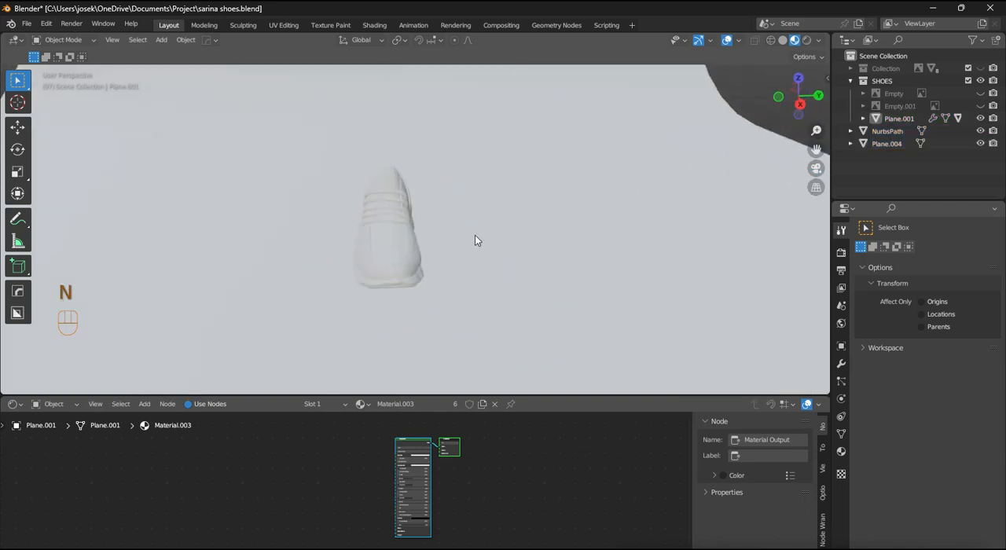
scroll(448, 252, "up", 5)
middle_click_drag(456, 240, 618, 157)
left_click(820, 40)
left_click(809, 146)
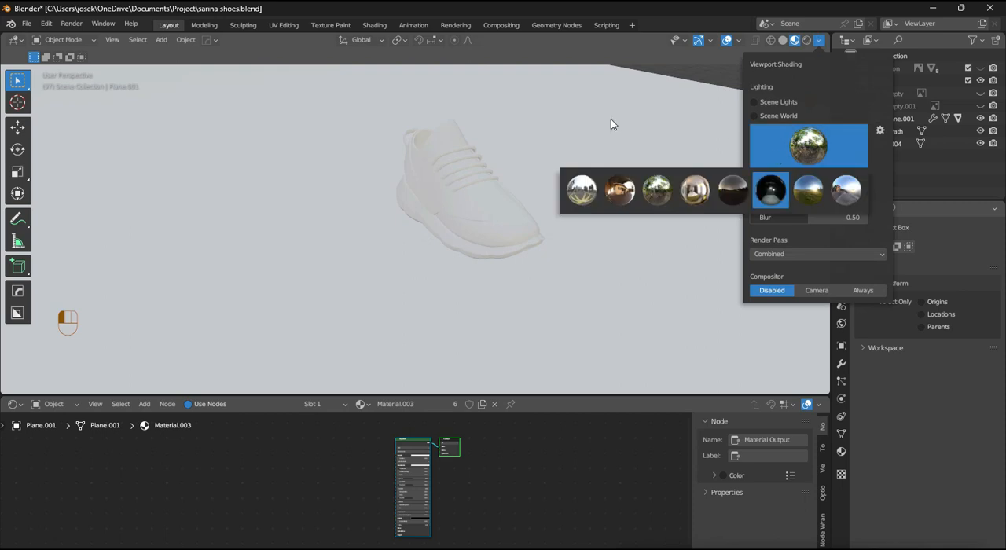
mouse_move(818, 190)
left_mouse_down()
mouse_move(791, 190)
mouse_move(809, 176)
left_mouse_up()
scroll(629, 236, "down", 3)
scroll(432, 446, "up", 5)
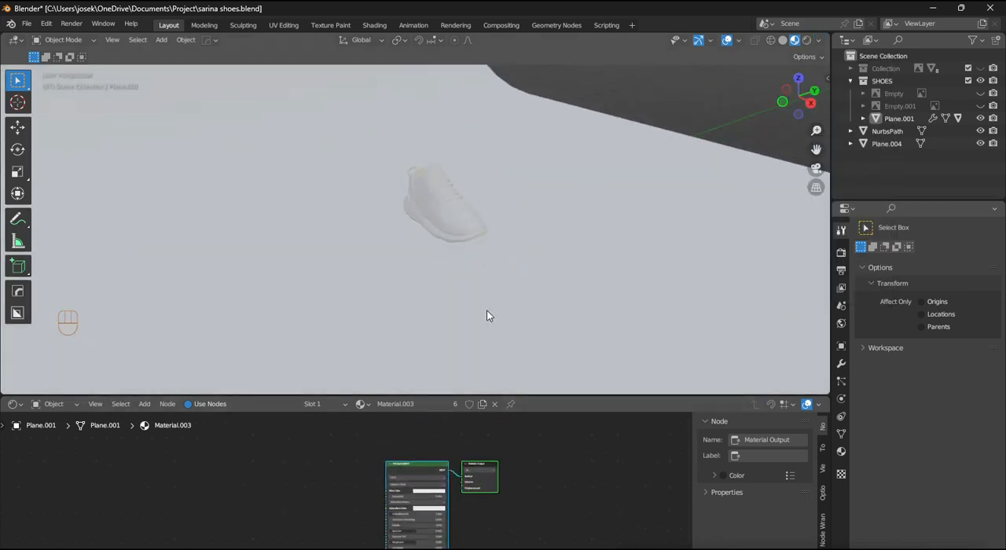
- Put the shoe's upper into Sculpt Mode with solid shading and disable Cavity in the viewport
left_click(782, 40)
scroll(530, 248, "down", 1)
key("ctrl+Tab")
left_click(530, 307)
left_click(821, 41)
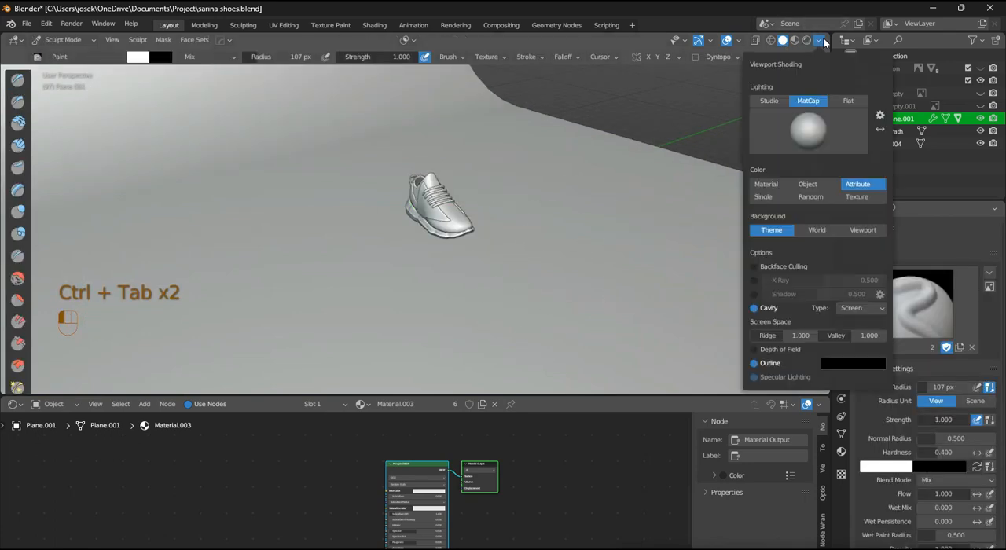
left_click(769, 313)
- Paint the shoe's upper mid grey with the Paint brush
scroll(542, 224, "up", 2)
mouse_move(551, 211)
middle_mouse_down("shift")
mouse_move(541, 235)
mouse_move(460, 198)
mouse_move(315, 158)
middle_mouse_up("shift")
scroll(536, 236, "up", 1)
left_click(137, 58)
scroll(158, 106, "down", 10)
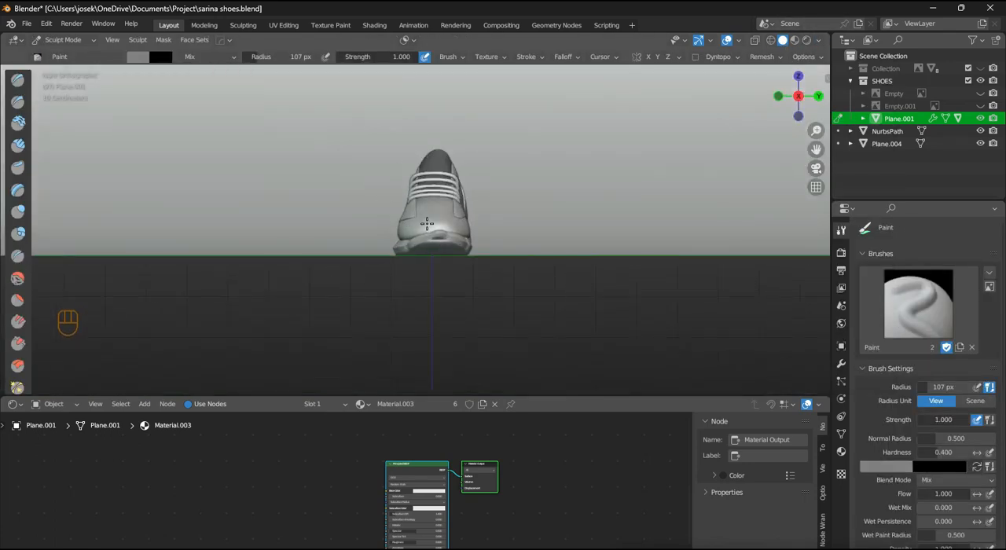
mouse_move(432, 222)
middle_mouse_down("alt")
mouse_move(394, 225)
mouse_move(423, 246)
middle_mouse_up("alt")
scroll(445, 238, "up", 2)
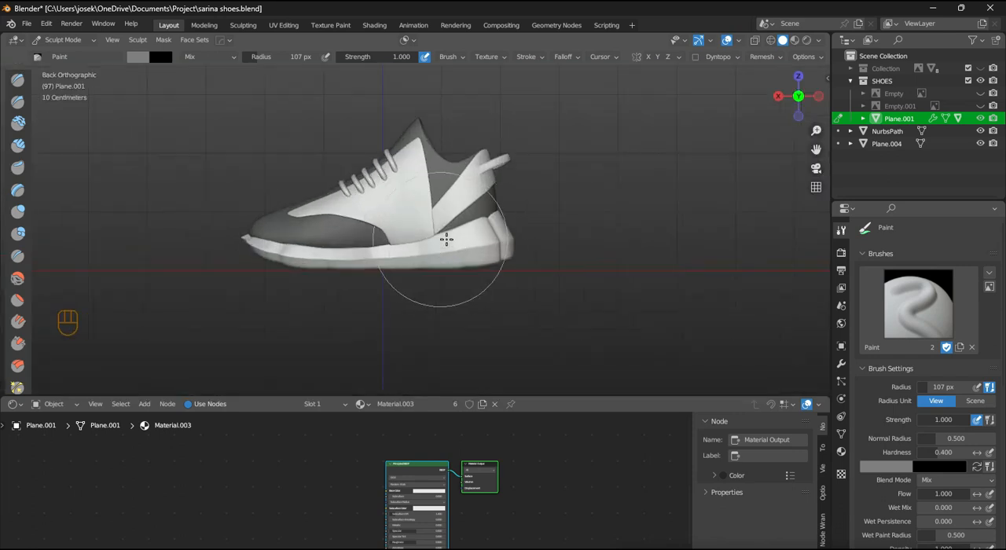
- Switch sculpting to the shoe's sole and paint it dark grey from the side and front
key("alt+q")
left_click(141, 58)
scroll(150, 69, "down", 5)
scroll(392, 238, "down", 1)
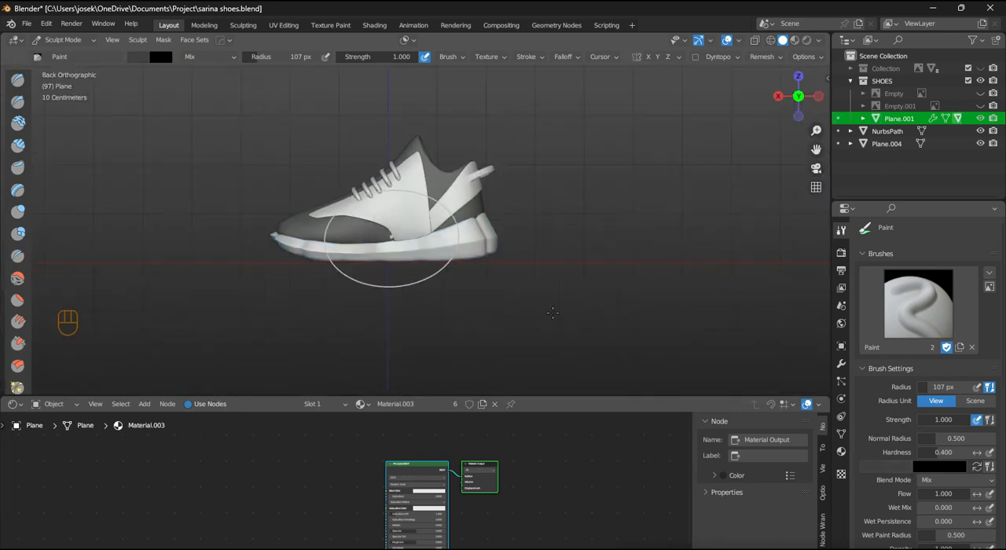
middle_click_drag(226, 248, 326, 247, "alt")
left_click_drag(338, 246, 575, 264)
middle_click_drag(575, 264, 508, 268, "alt")
left_click_drag(507, 268, 485, 247)
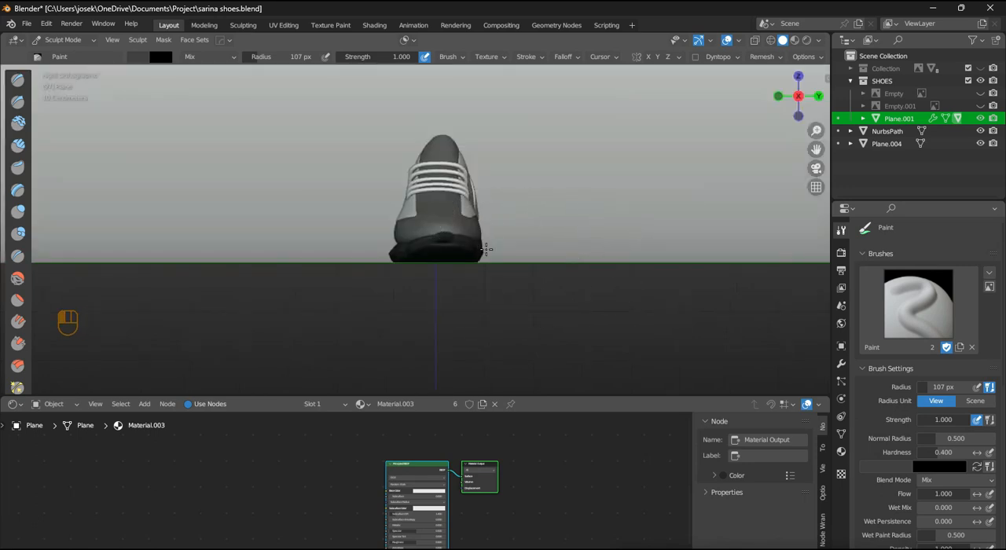
mouse_move(482, 246)
middle_mouse_down("alt")
mouse_move(439, 243)
mouse_move(386, 338)
mouse_move(394, 251)
middle_mouse_up("alt")
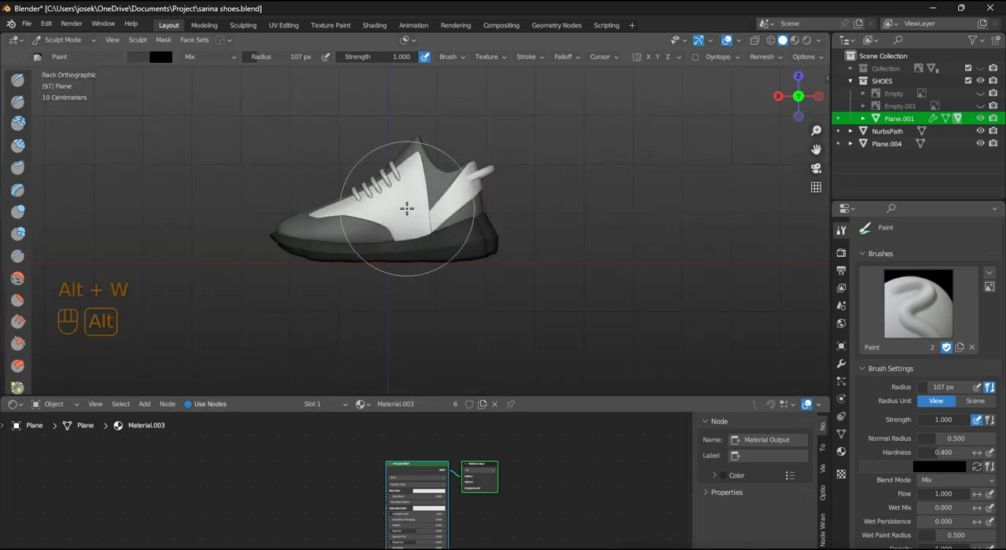
- Switch sculpting to the shoe's side panels and paint them red with hue 0, saturation 1 and value 1
key("q")
key("alt+q")
scroll(341, 207, "up", 3)
left_click(161, 57)
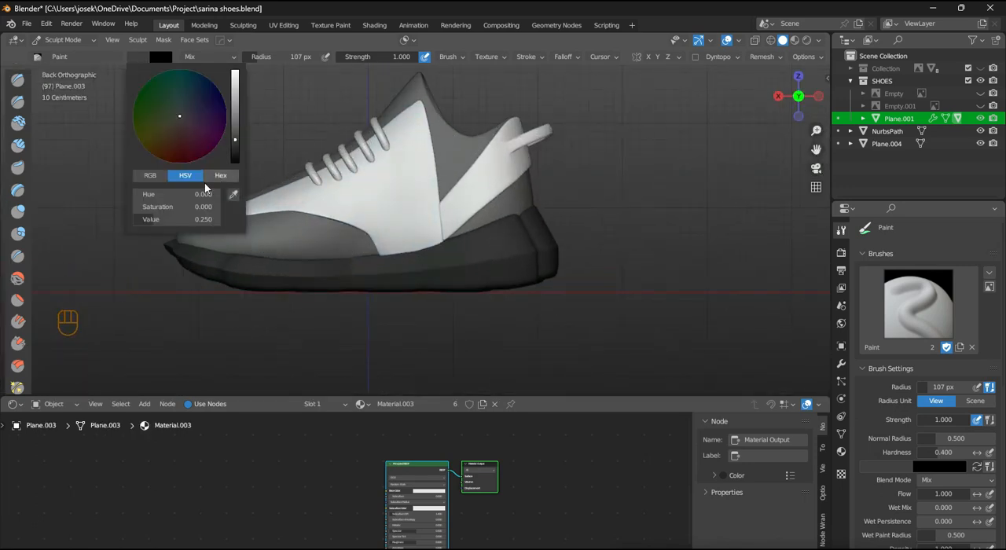
scroll(205, 189, "up", 15)
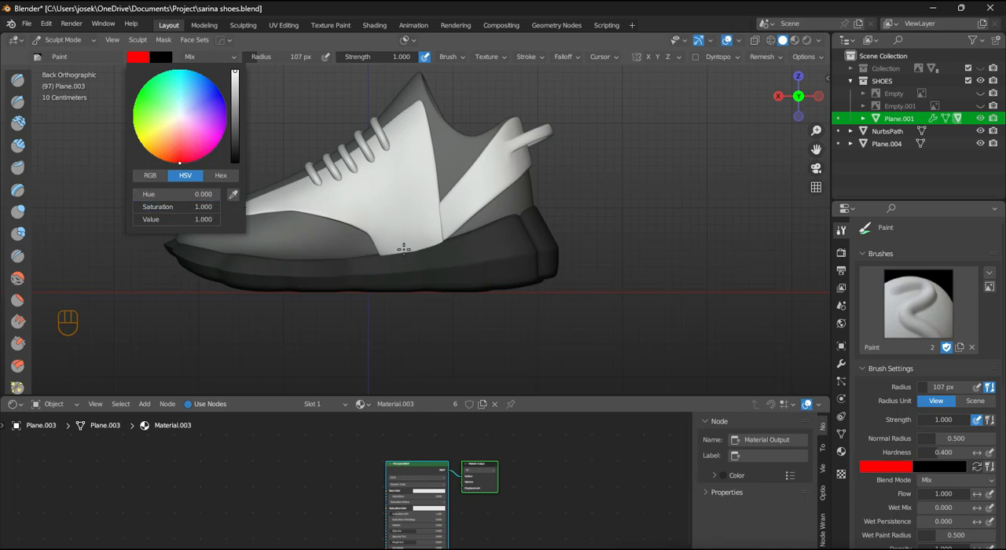
scroll(403, 244, "down", 3)
left_click_drag(405, 224, 385, 202)
middle_click_drag(434, 186, 522, 220, "alt")
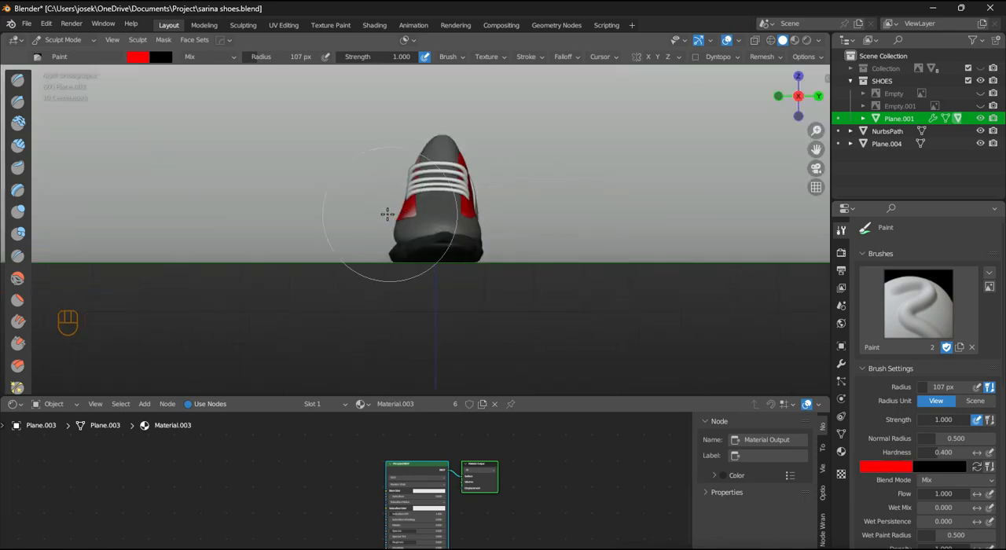
mouse_move(387, 214)
middle_mouse_down("alt")
mouse_move(495, 247)
mouse_move(451, 252)
mouse_move(481, 252)
middle_mouse_up("alt")
- Return the side panels from Sculpt Mode to Object Mode
key("ctrl+Tab")
scroll(449, 259, "down", 4)
scroll(489, 416, "up", 1)
scroll(494, 331, "down", 4)
middle_click_drag(570, 469, 590, 449)
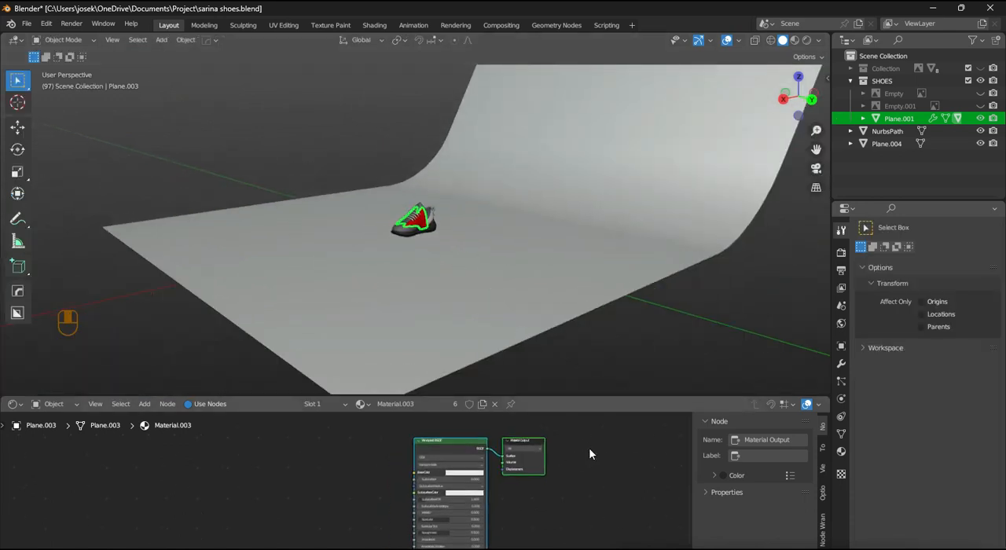
- Switch the backdrop plane to Sculpt Mode and paint it light grey with the Paint brush
left_click(603, 297)
key("ctrl+Tab")
left_click(591, 363)
left_click(137, 57)
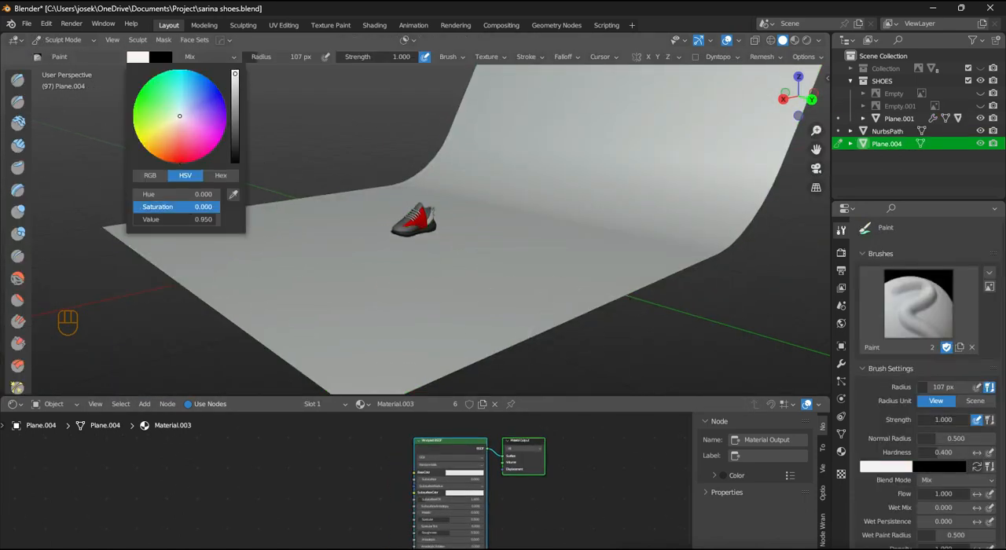
left_click_drag(204, 221, 156, 220)
scroll(450, 245, "down", 6)
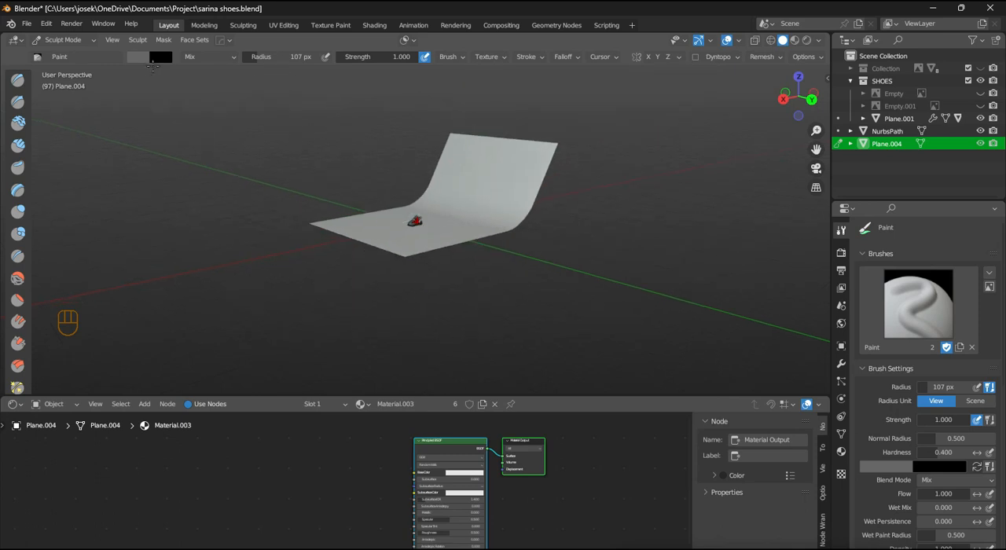
mouse_move(595, 198)
left_mouse_down()
mouse_move(425, 224)
mouse_move(363, 221)
left_mouse_up()
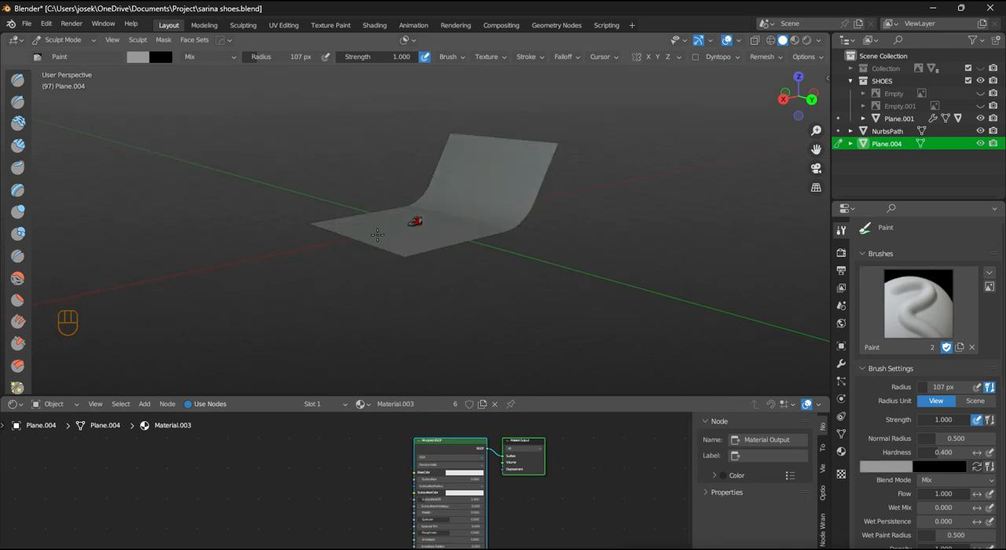
scroll(377, 235, "up", 3)
middle_click_drag(478, 238, 532, 317)
scroll(533, 317, "down", 3)
scroll(511, 494, "up", 3)
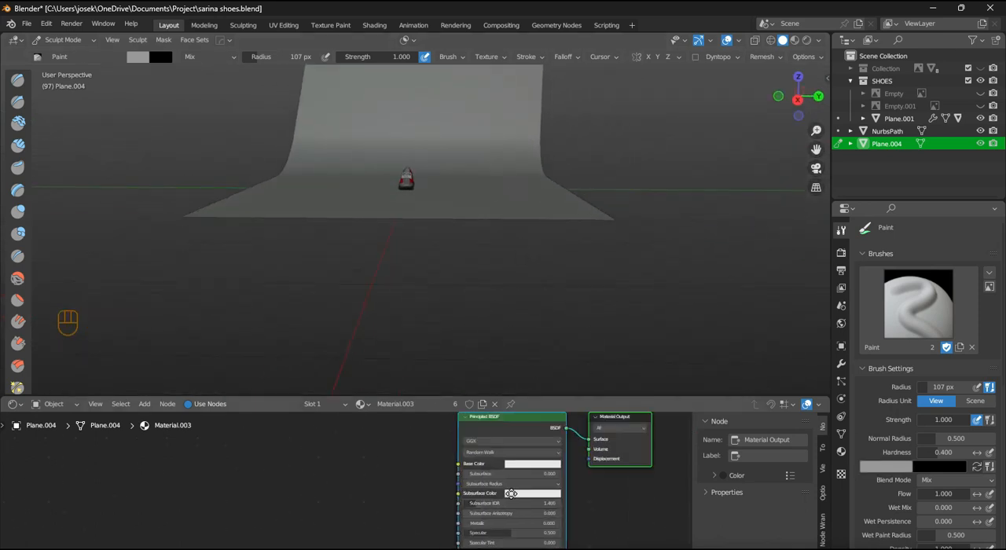
- Add a Color Attribute node to Material.003 and connect its Color output to the Principled BSDF's Base Color
scroll(512, 494, "down", 2)
key("shift+a")
left_click(346, 480)
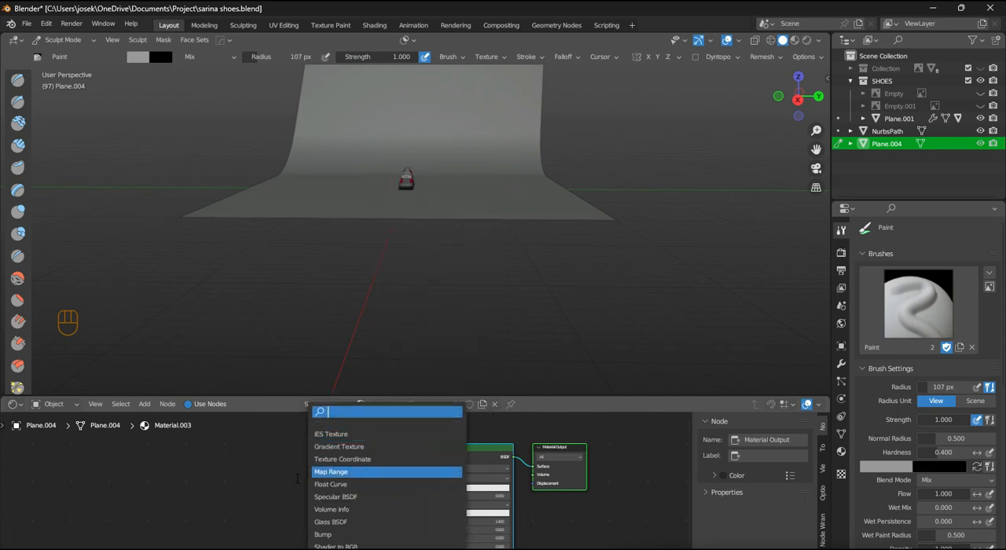
type("col")
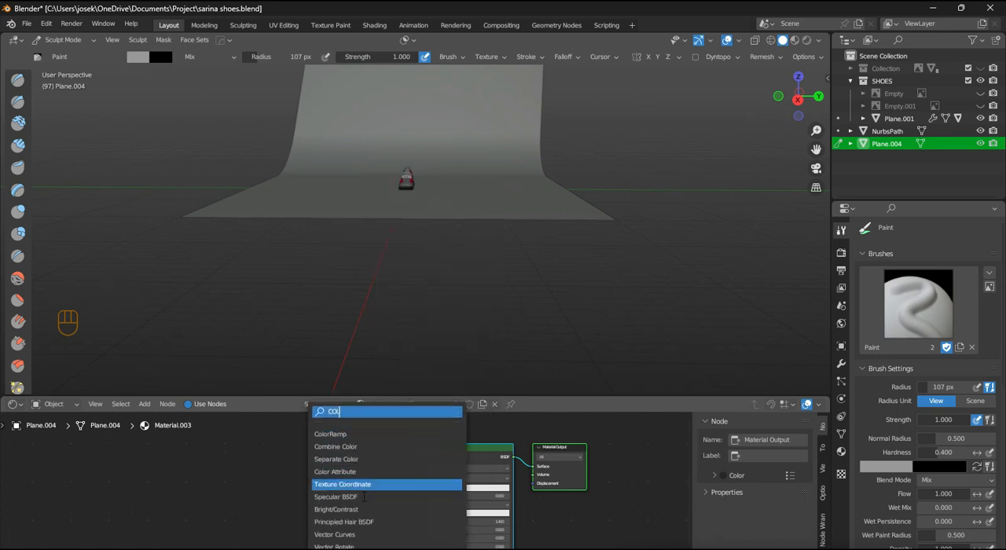
left_click(360, 474)
left_click(328, 532)
left_click_drag(332, 485, 420, 486)
left_click_drag(318, 484, 338, 477)
scroll(346, 485, "down", 5)
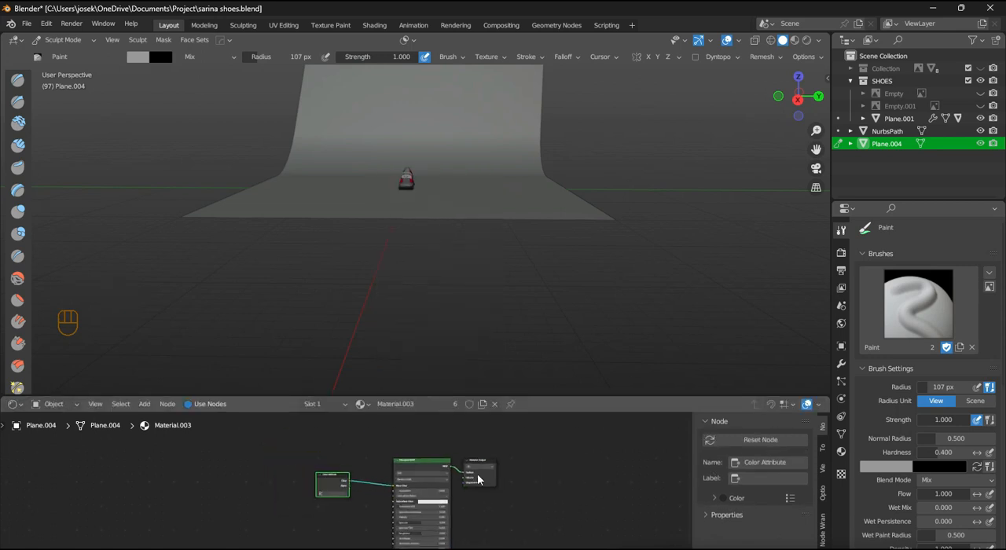
- Spread the material nodes apart, save the file and display the scene in Material Preview shading
middle_click_drag(478, 481, 545, 466)
scroll(394, 470, "down", 2)
key("ctrl+s")
scroll(362, 492, "down", 2)
middle_click_drag(384, 492, 391, 461)
scroll(391, 461, "up", 2)
- Reconnect the Color Attribute node to Base Color and choose Color as its attribute
scroll(515, 191, "up", 4)
middle_click_drag(517, 191, 699, 104, "shift")
left_click(795, 40)
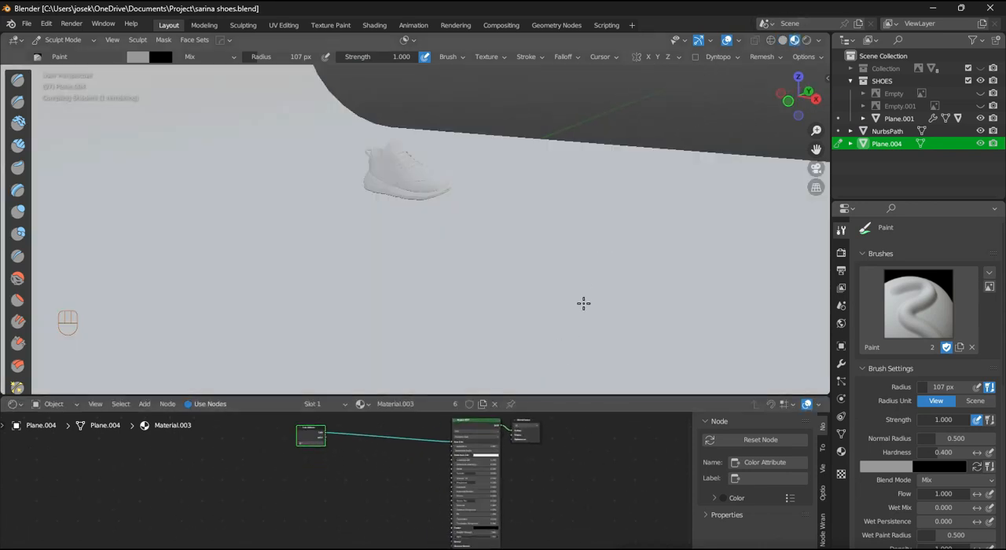
scroll(454, 466, "up", 1)
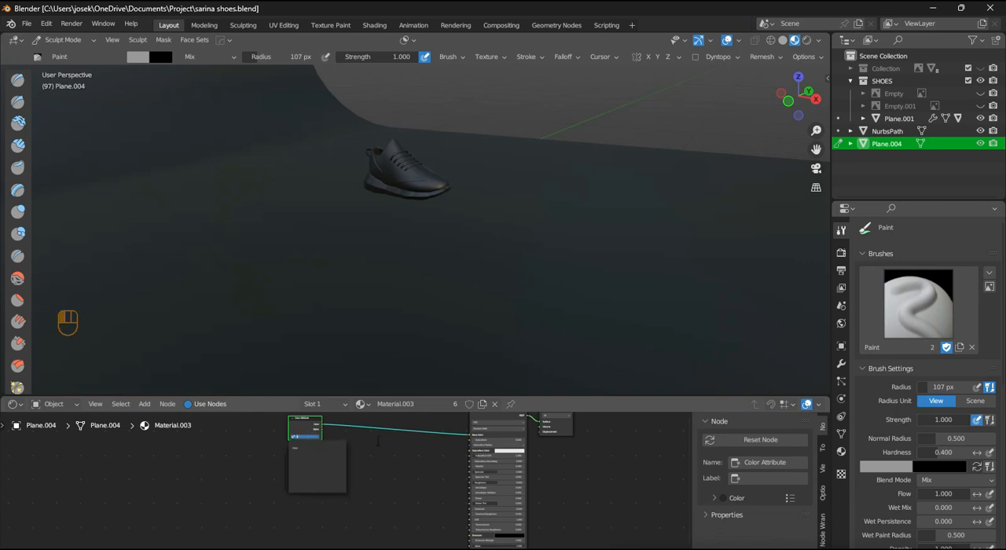
left_click_drag(468, 437, 407, 440)
scroll(526, 276, "down", 3)
middle_click_drag(532, 278, 485, 293)
scroll(318, 464, "up", 1)
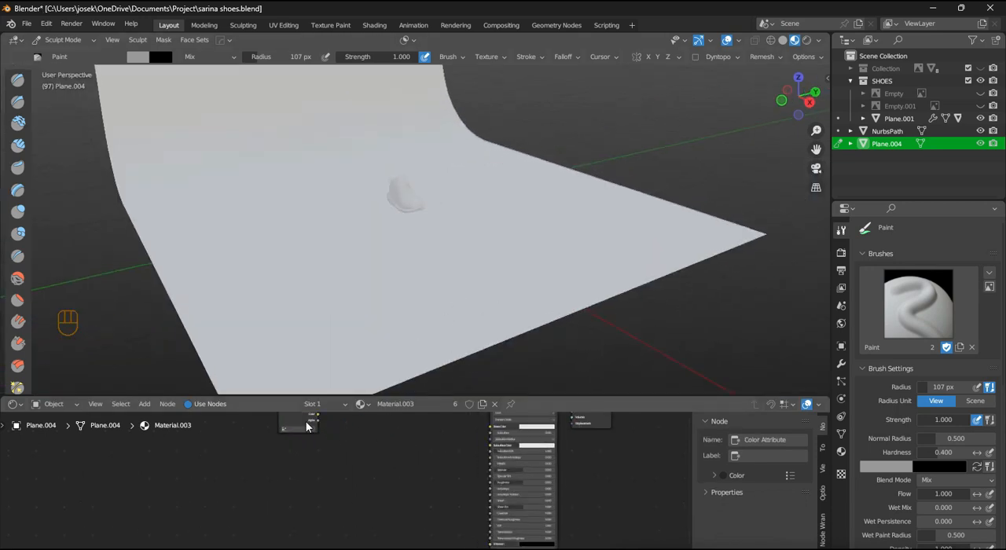
left_click_drag(308, 423, 491, 479)
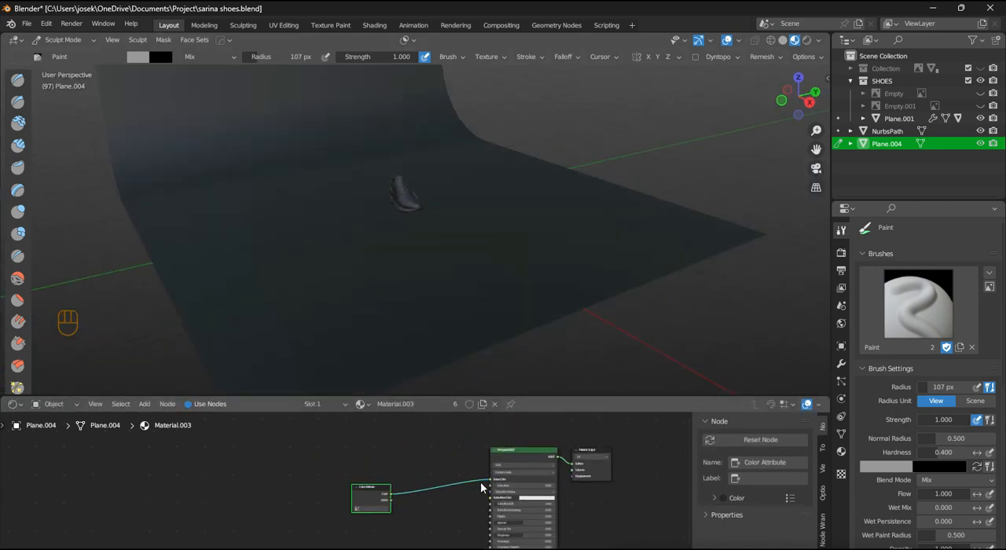
left_click(375, 454)
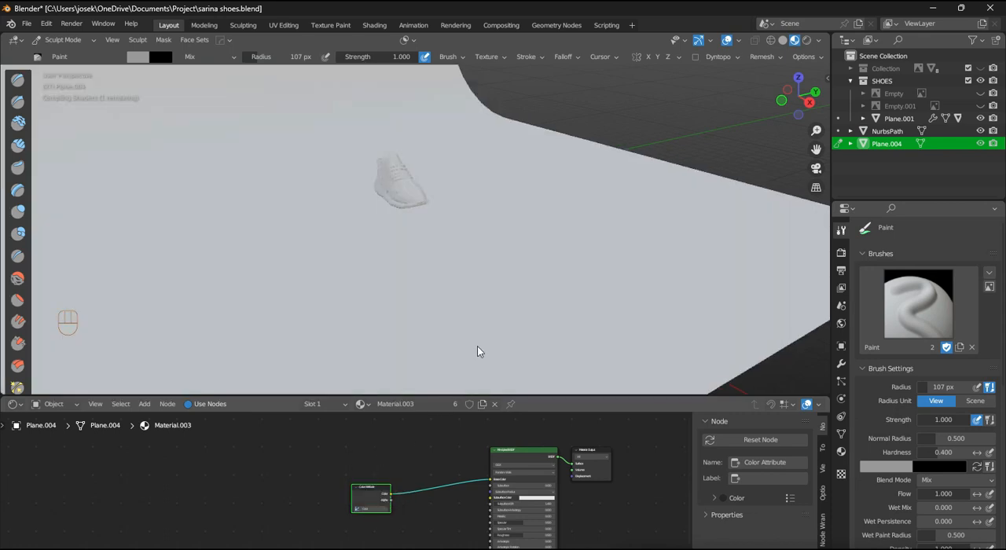
- Examine the shoe's painted colours in Material Preview from the side and the front
scroll(476, 351, "up", 3)
middle_click_drag(458, 293, 564, 263)
scroll(545, 490, "down", 1)
scroll(545, 493, "up", 2)
middle_click_drag(545, 494, 586, 442)
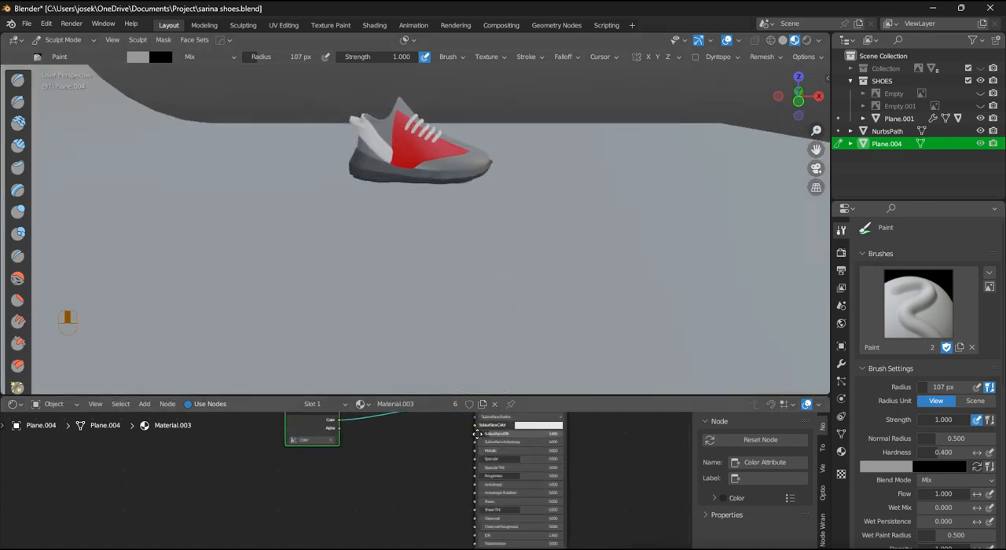
scroll(585, 441, "up", 2)
scroll(448, 150, "up", 6)
middle_click_drag(495, 220, 436, 263)
scroll(507, 236, "down", 3)
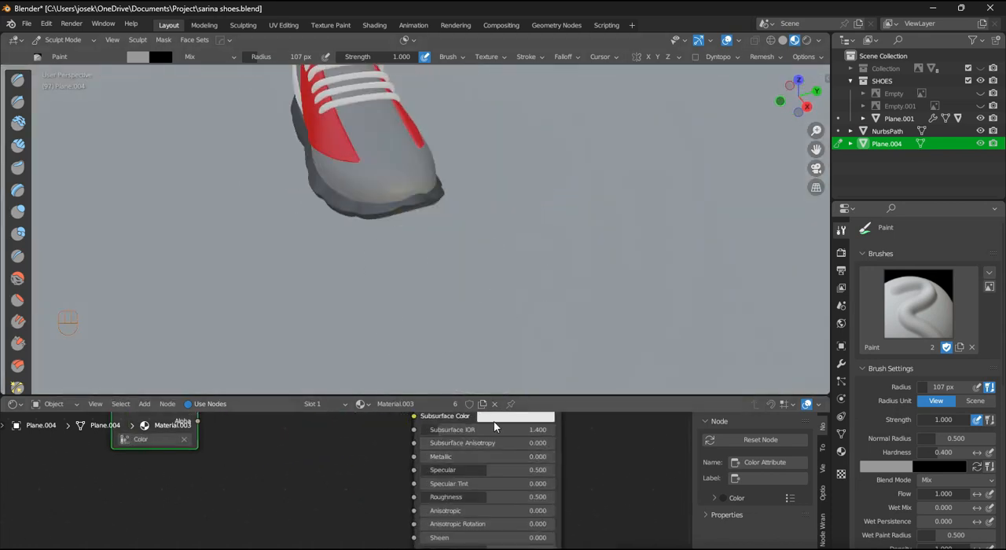
- Set the Principled BSDF's roughness to 0.586 and check the shading on the shoe
scroll(503, 441, "up", 3)
middle_click_drag(591, 474, 609, 405)
scroll(531, 489, "up", 2)
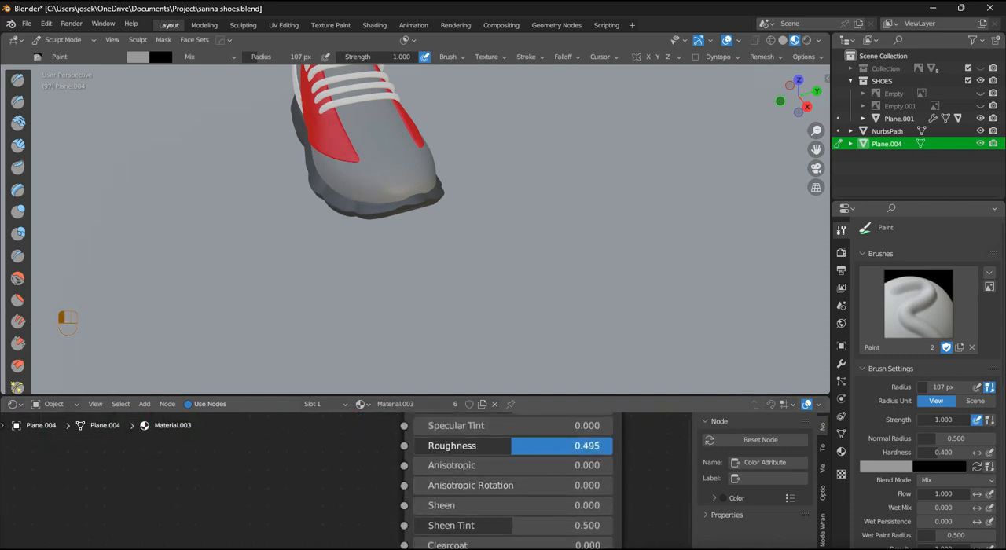
scroll(385, 140, "down", 2)
middle_click_drag(385, 140, 414, 139)
scroll(414, 139, "down", 2)
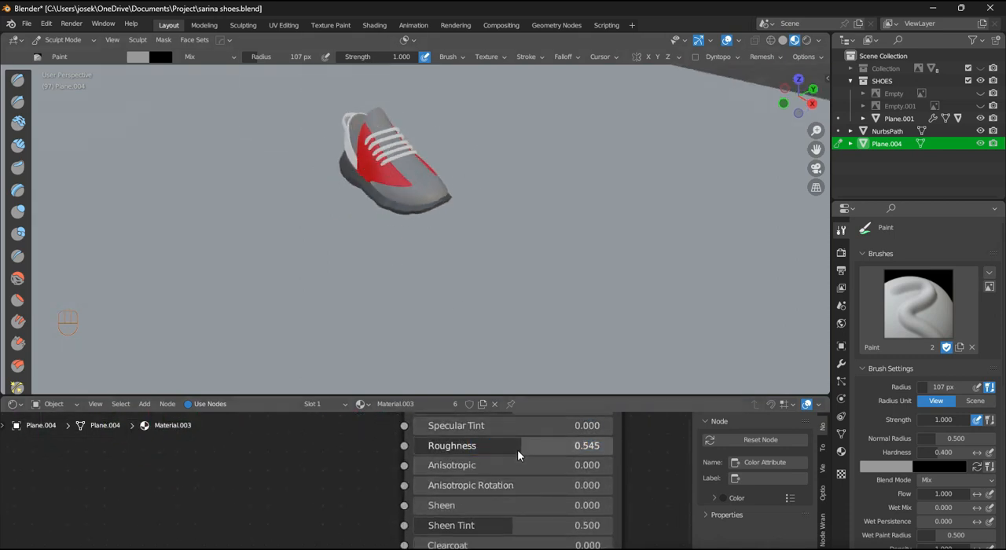
scroll(486, 282, "up", 2)
middle_click_drag(492, 279, 591, 213)
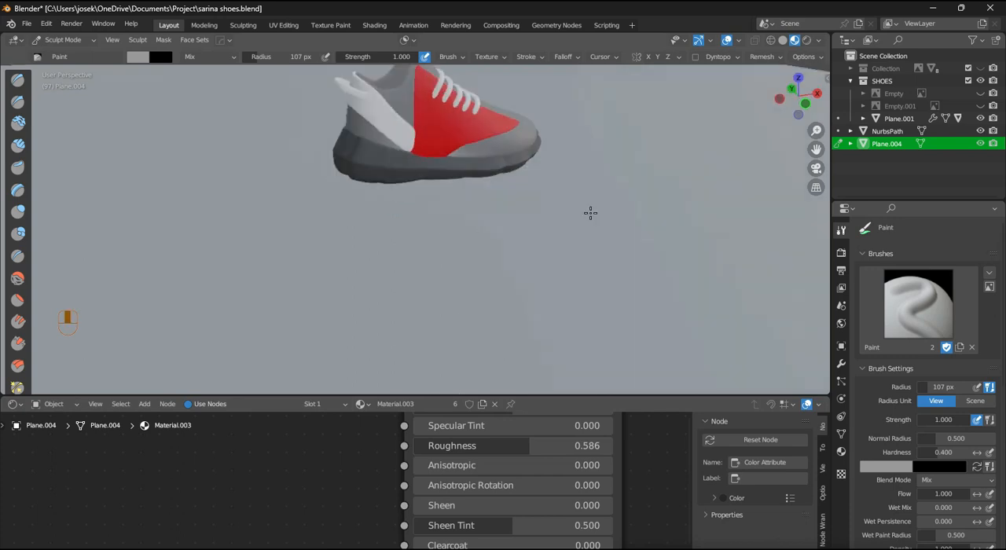
middle_click_drag(504, 464, 521, 494)
- Return the backdrop to Object Mode, select the shoe's upper and show the material properties
key("ctrl+Tab")
left_click(491, 121)
mouse_move(496, 220)
middle_mouse_down()
mouse_move(542, 231)
mouse_move(625, 226)
middle_mouse_up()
middle_click_drag(484, 506, 459, 447, "shift")
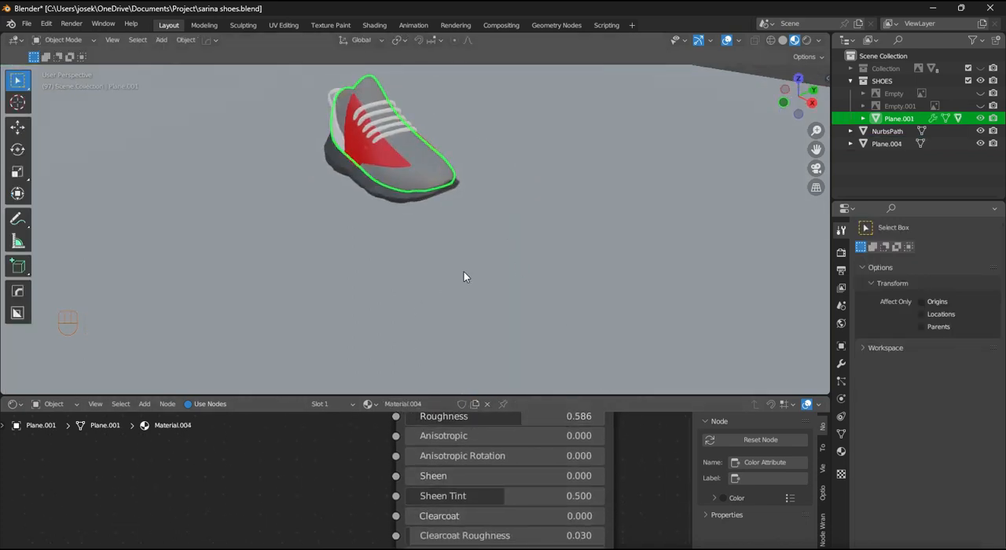
middle_click_drag(464, 277, 503, 274)
left_click(842, 452)
left_click_drag(525, 428, 535, 430)
scroll(519, 232, "up", 1)
middle_click_drag(539, 226, 617, 274, "shift")
scroll(549, 277, "down", 2)
scroll(549, 283, "up", 1)
scroll(505, 237, "up", 4)
scroll(515, 221, "down", 4)
scroll(522, 204, "up", 5)
- Touch up the shoe's side panels in Sculpt Mode with the Grab and Inflate/Deflate brushes, finishing in Object Mode
left_click(527, 193)
scroll(525, 195, "down", 4)
mouse_move(522, 197)
middle_mouse_down()
mouse_move(452, 216)
mouse_move(475, 244)
mouse_move(574, 240)
mouse_move(377, 276)
mouse_move(574, 254)
mouse_move(539, 274)
mouse_move(443, 271)
middle_mouse_up()
key("ctrl+Tab")
key("g")
key("f")
middle_click_drag(352, 201, 451, 143)
key("i")
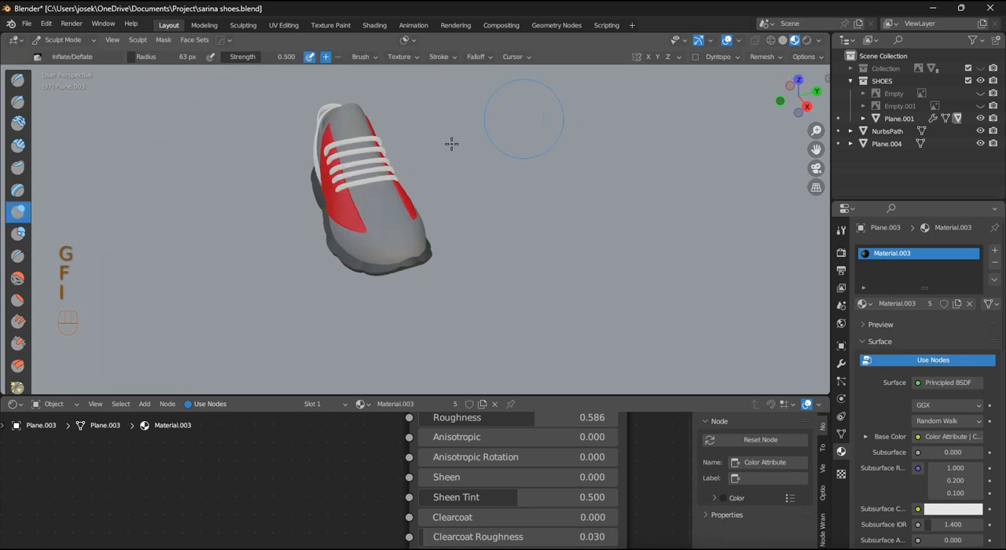
mouse_move(335, 187)
middle_mouse_down()
mouse_move(434, 184)
mouse_move(409, 194)
middle_mouse_up()
scroll(485, 220, "down", 3)
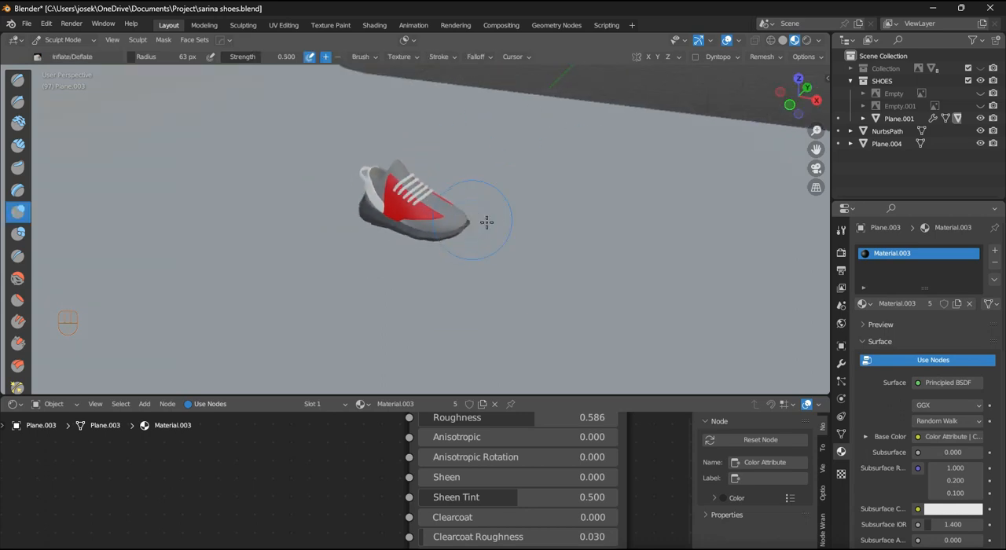
key("ctrl+Tab")
- Add the CSL_Base_Eevee node group to Material.003 and connect its Combined Output to the Material Output's Surface
scroll(530, 386, "down", 3)
scroll(459, 252, "up", 8)
middle_click_drag(460, 256, 540, 289)
scroll(543, 315, "down", 2)
scroll(559, 436, "down", 8)
middle_click_drag(575, 457, 698, 469)
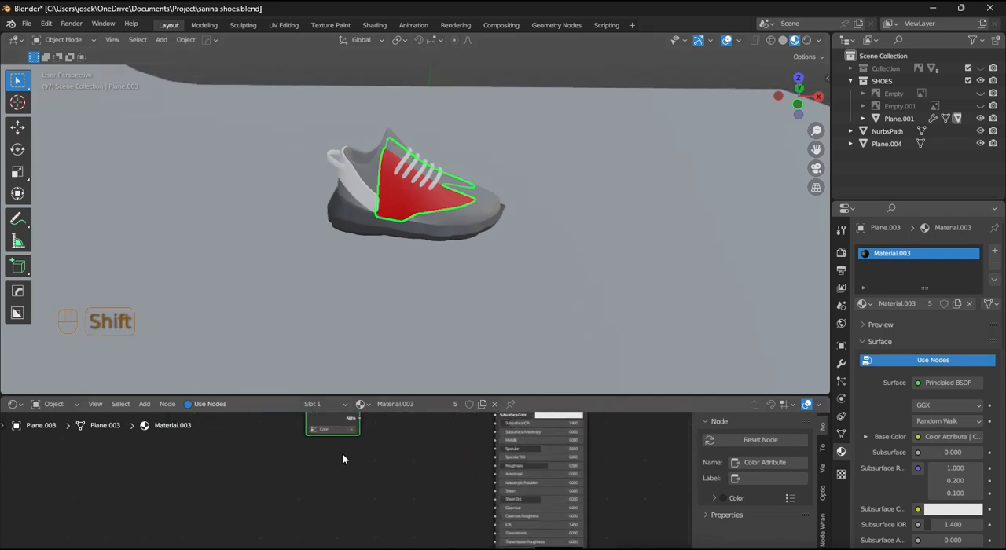
scroll(334, 453, "down", 4)
key("shift+a")
mouse_move(265, 535)
left_click(415, 508)
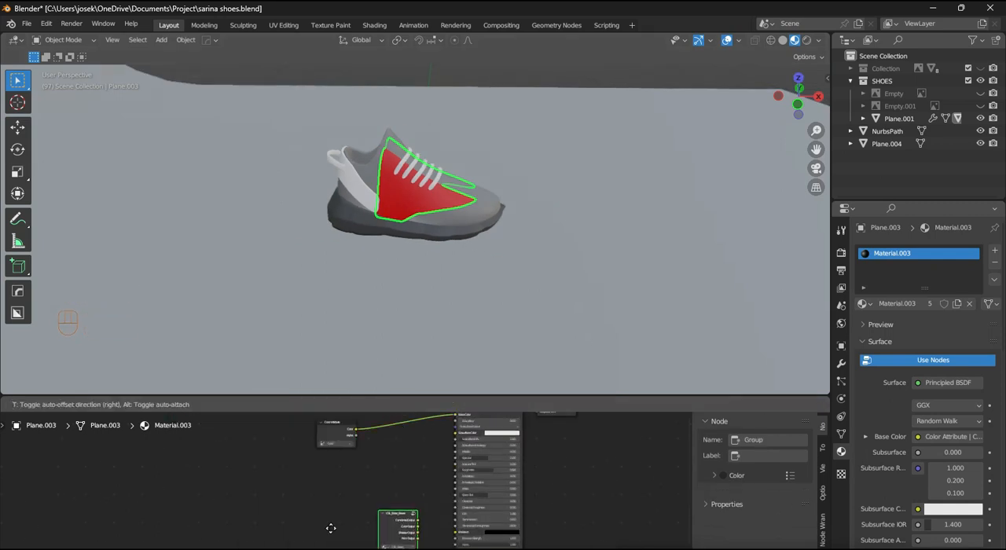
left_click(322, 462)
scroll(361, 494, "down", 2)
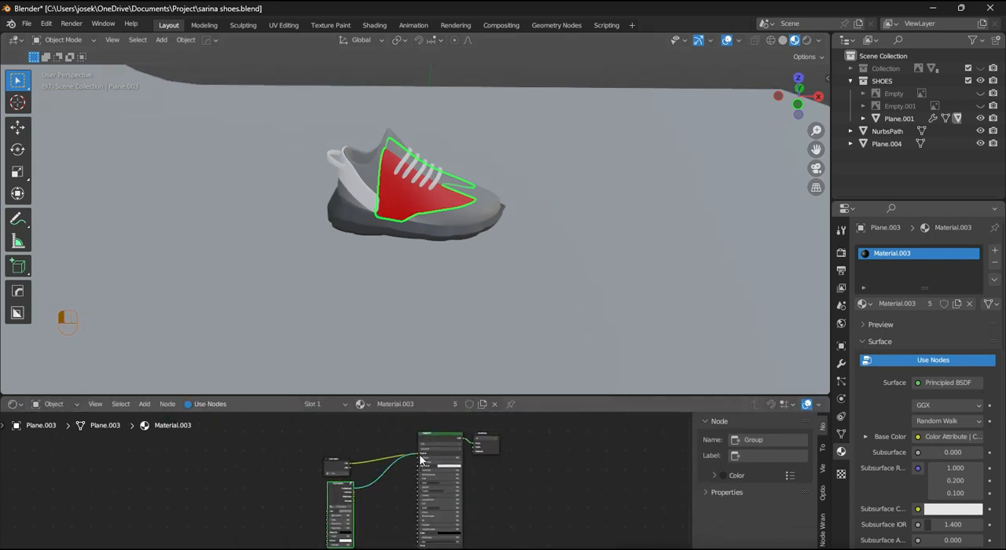
left_click_drag(489, 450, 483, 445)
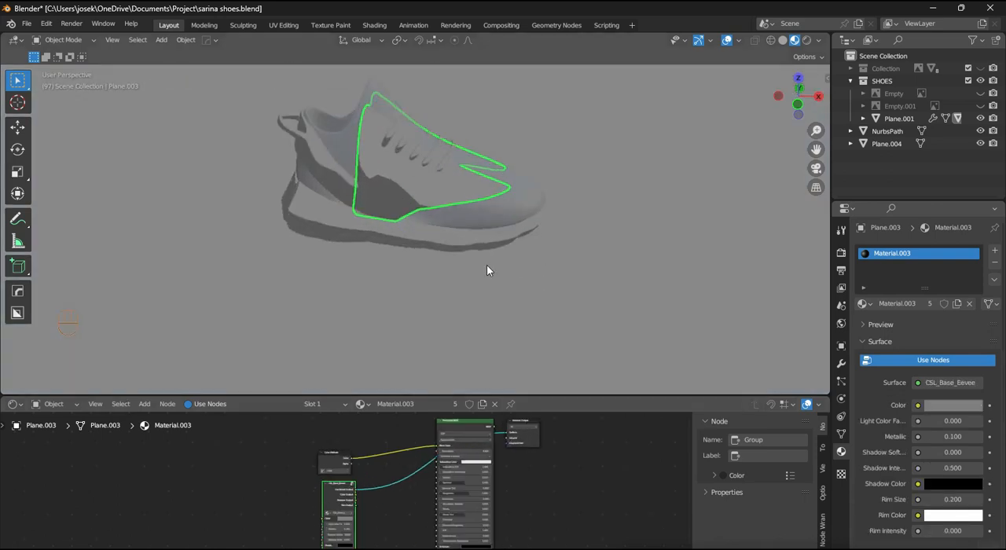
- Switch to the Shading workspace, lighten the CSL_Base_Eevee node's color and set its Light Color factor to 1.000
mouse_move(486, 265)
middle_mouse_down()
mouse_move(492, 287)
mouse_move(546, 267)
middle_mouse_up()
scroll(568, 434, "down", 2)
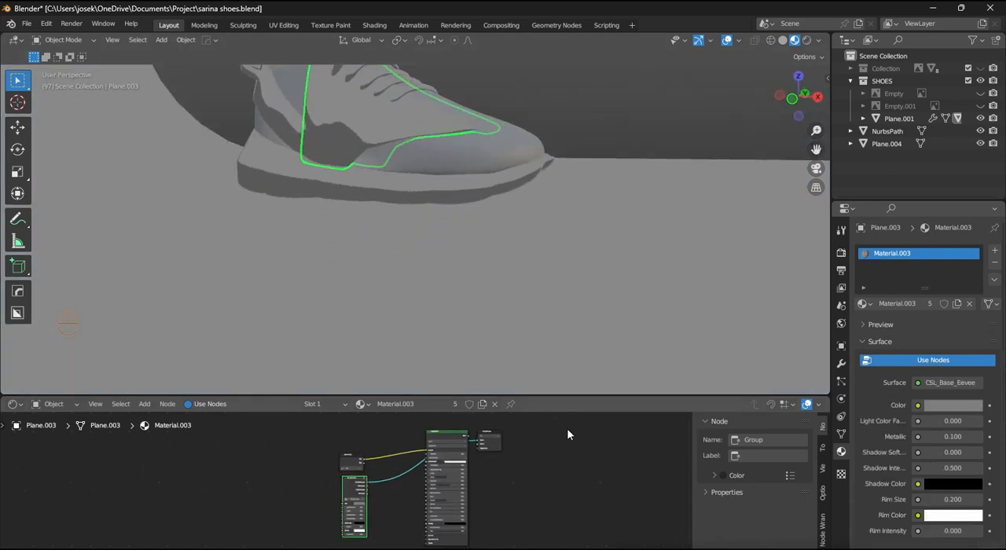
left_click(390, 27)
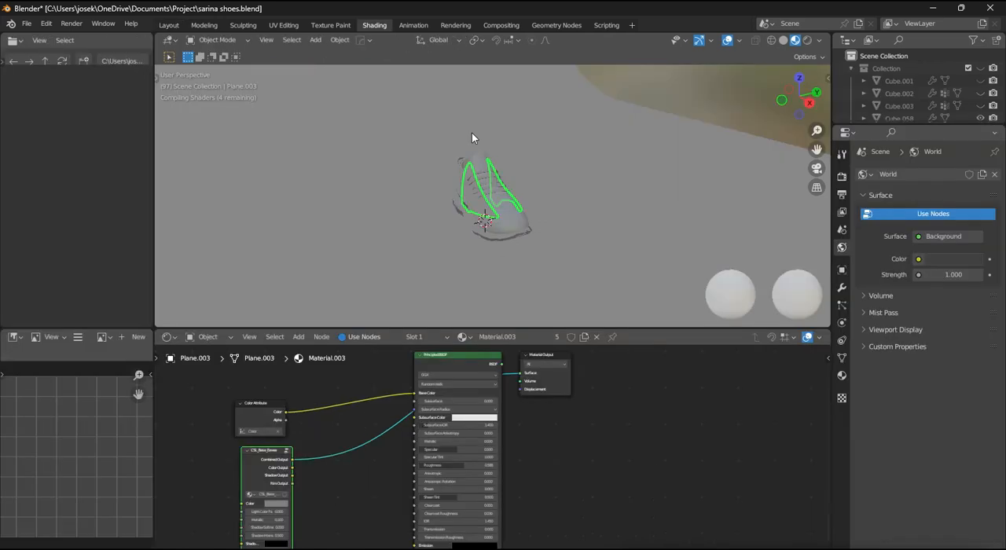
scroll(615, 224, "up", 3)
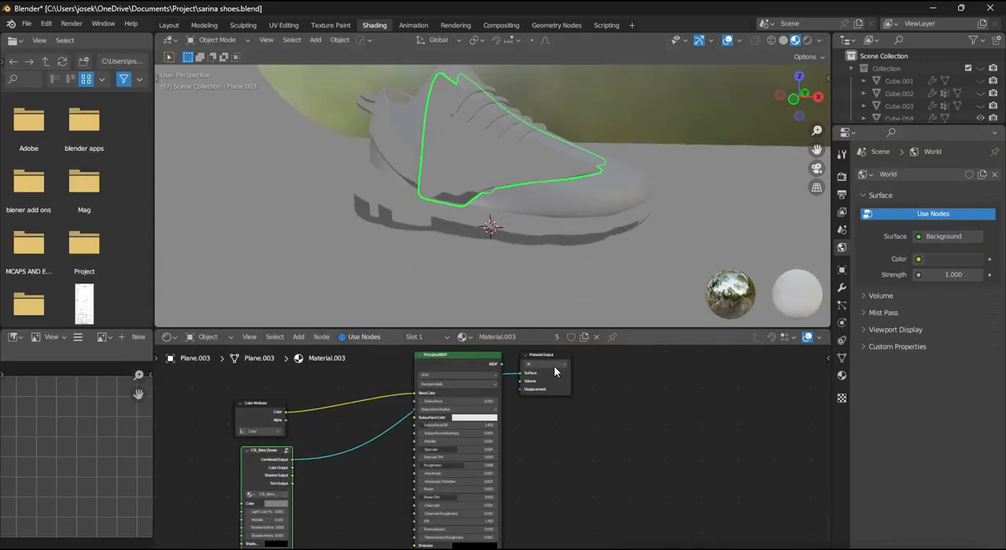
scroll(343, 432, "up", 3)
scroll(409, 464, "up", 1)
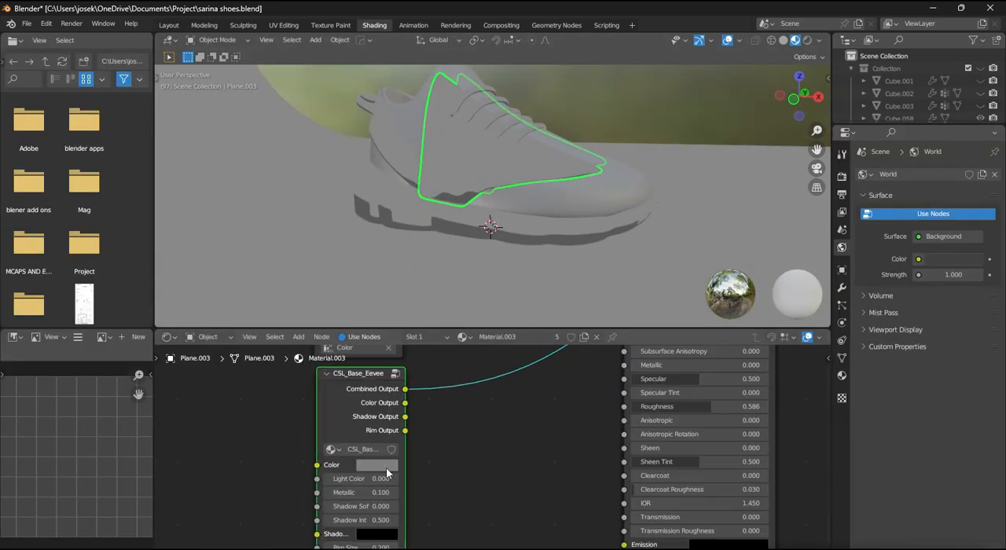
left_click(381, 465)
scroll(407, 453, "up", 6)
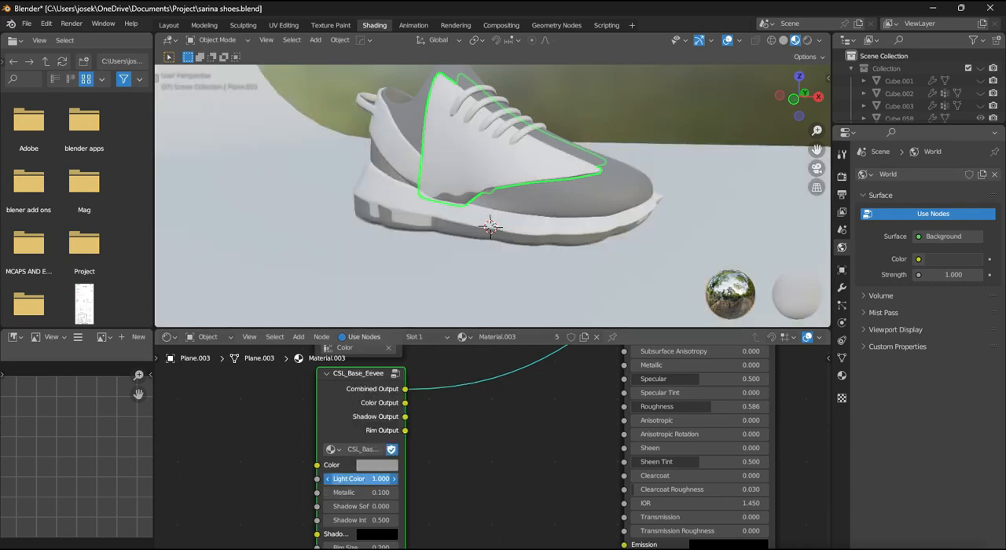
- Set the CSL_Base_Eevee node's rim size to 0.300, rim intensity to 1.000 and rim color to magenta
middle_click_drag(463, 475, 487, 437)
scroll(487, 438, "up", 4)
middle_click_drag(449, 500, 464, 448)
scroll(469, 429, "up", 1)
scroll(470, 428, "down", 2)
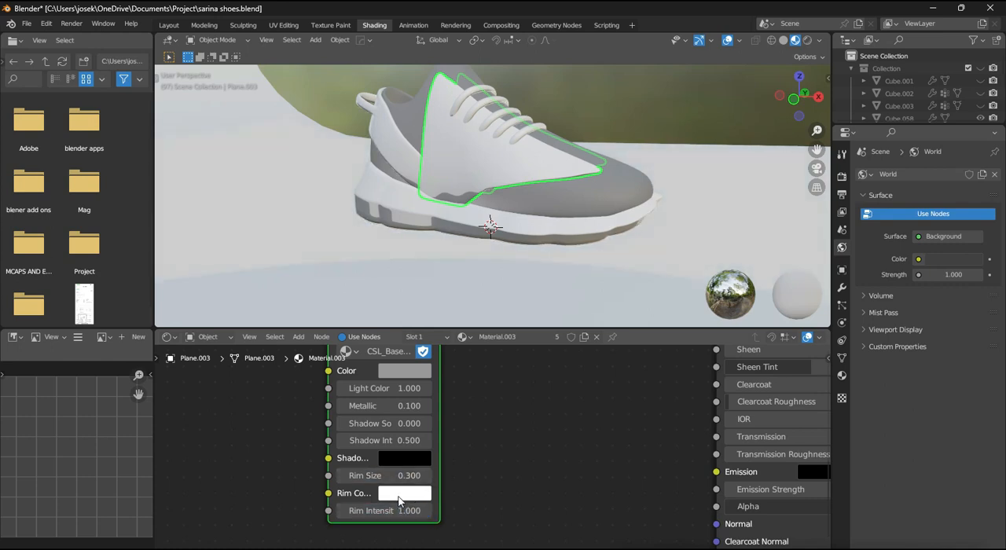
left_click(399, 497)
left_click_drag(469, 368, 489, 359)
scroll(519, 207, "down", 13)
middle_click_drag(518, 206, 507, 219)
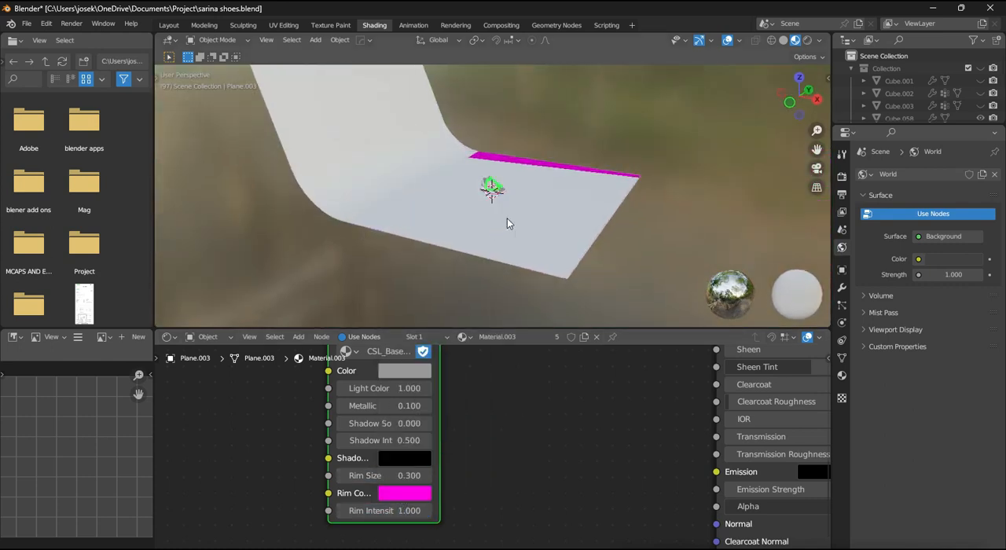
- Select the backdrop plane and give it its own single-user copy of Material.003
left_click(507, 224)
scroll(509, 310, "up", 3)
scroll(441, 372, "down", 1)
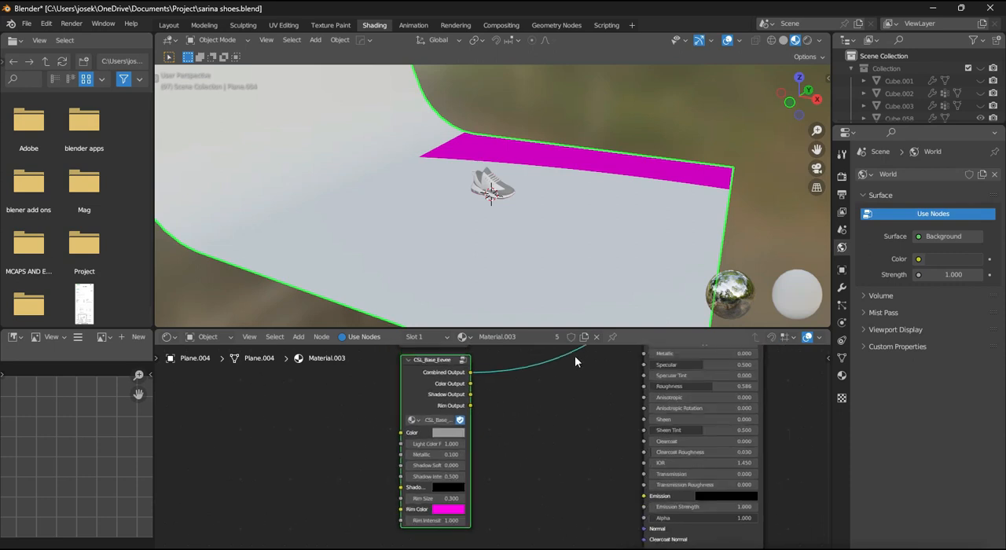
scroll(575, 355, "down", 3)
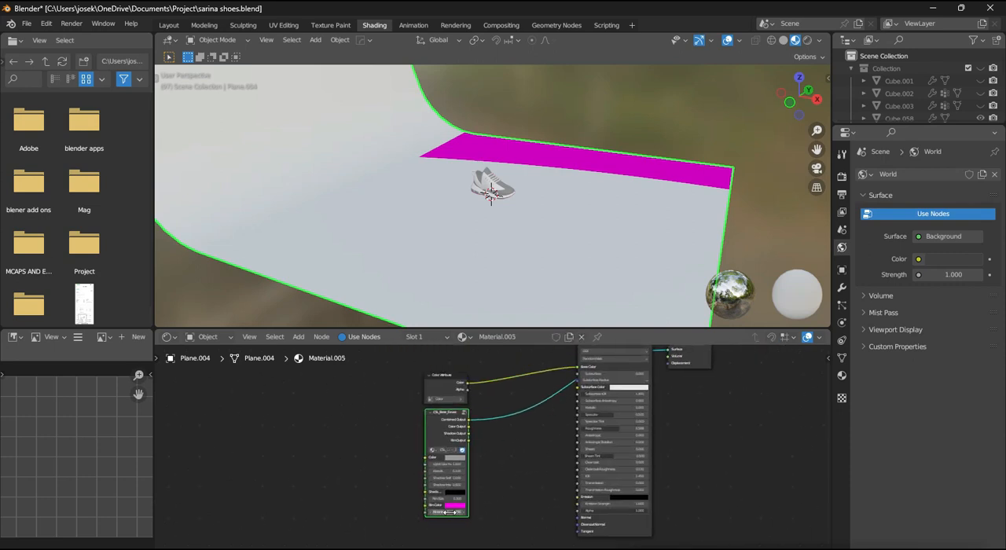
scroll(514, 213, "up", 1)
- Select the sneaker's sole and rename its Material.003 to COMIC SHADER
left_click(514, 213)
scroll(530, 241, "up", 5)
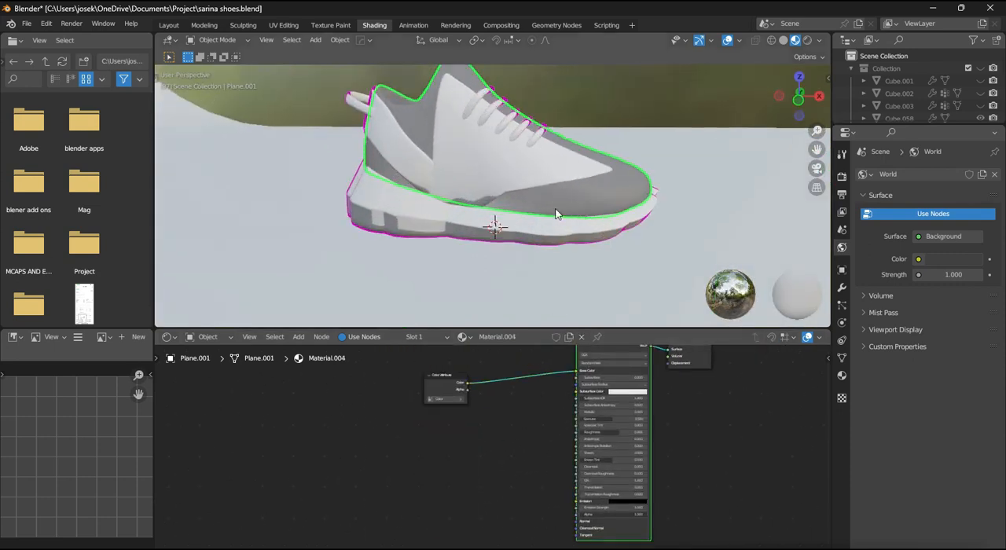
left_click(462, 337)
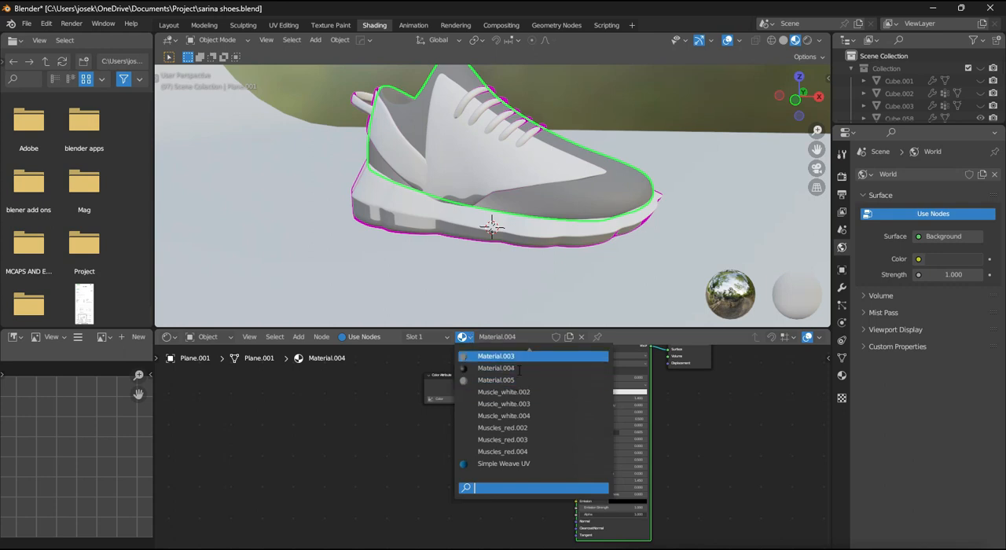
left_click(424, 204)
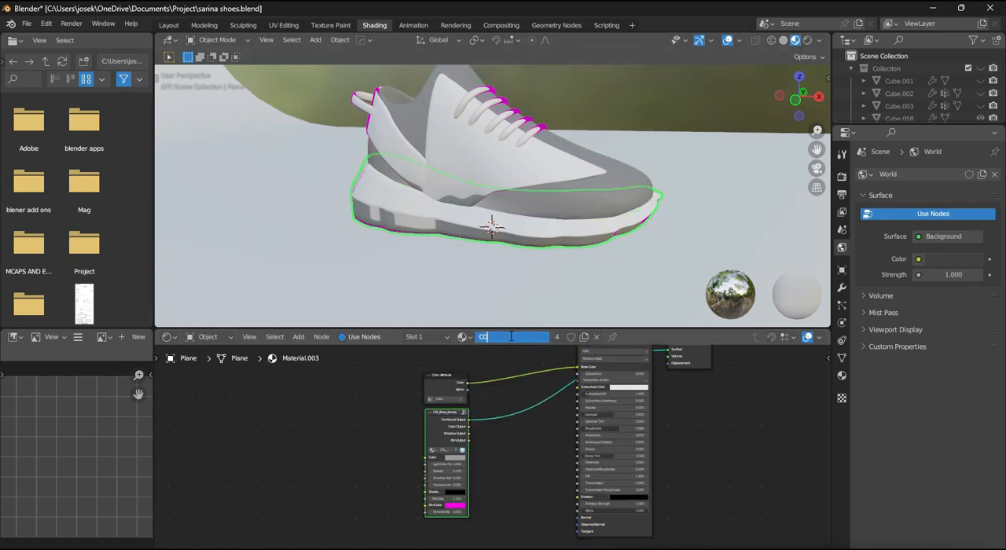
- Replace the sneaker upper's Material.004 with the COMIC SHADER material and save the file
left_click(545, 201)
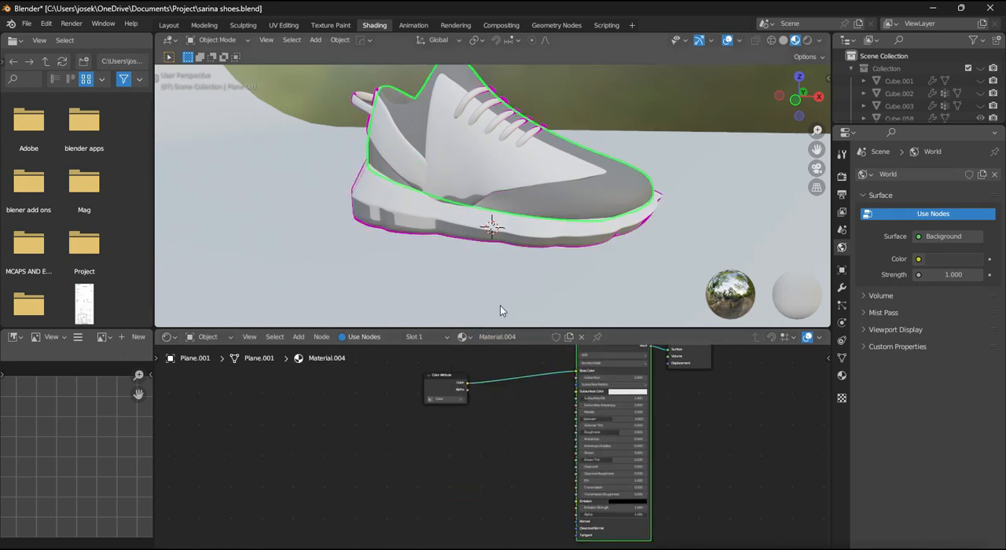
left_click(584, 339)
left_click(465, 336)
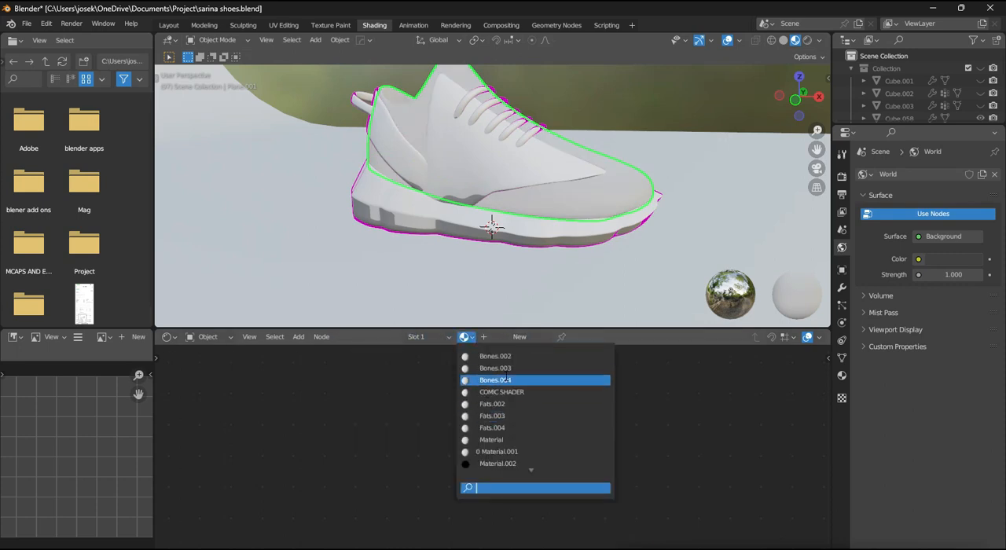
left_click(501, 391)
scroll(504, 235, "down", 1)
scroll(470, 433, "up", 6)
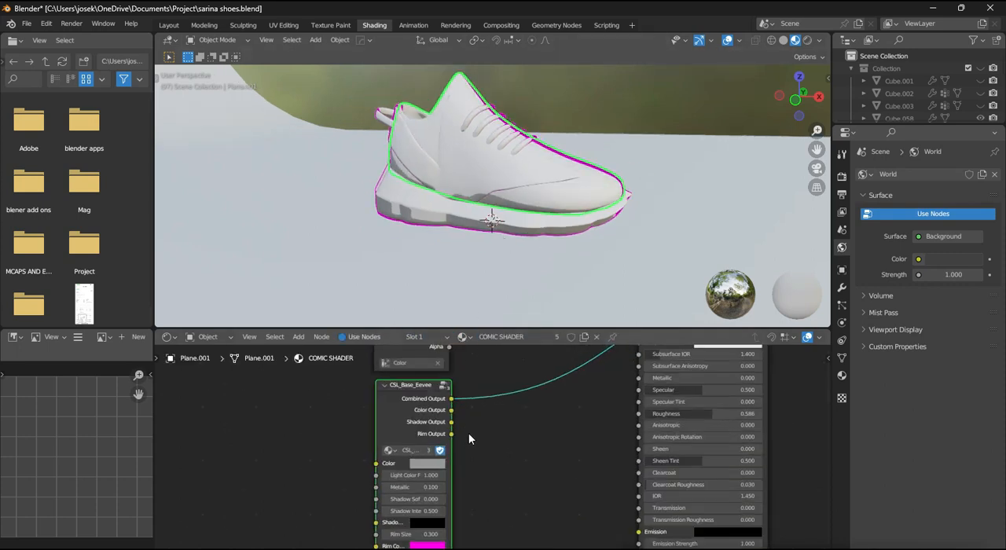
key("ctrl+s")
- Set the CSL_Base_Eevee node's rim size to 0.255 and check the outline on the sneaker
scroll(571, 252, "up", 2)
scroll(570, 246, "up", 2)
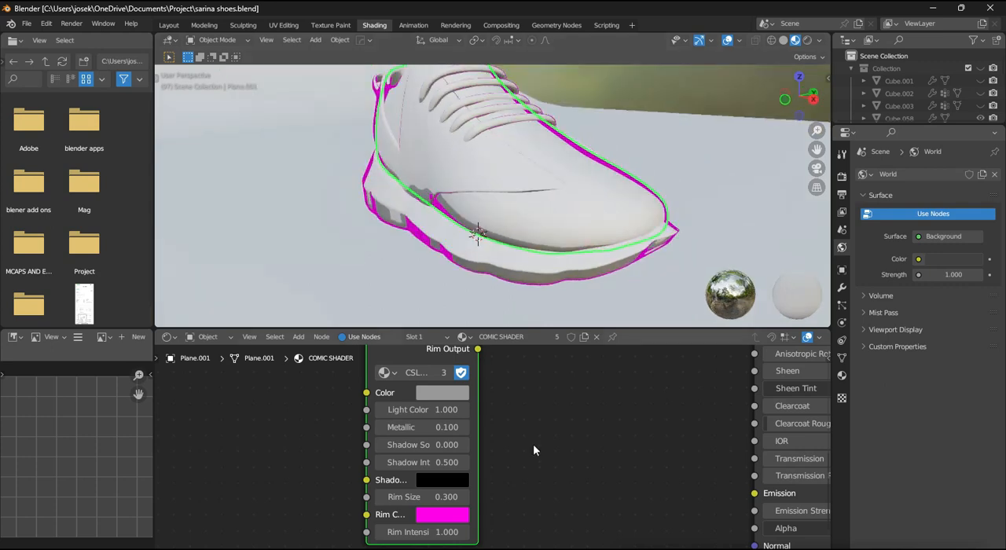
scroll(492, 434, "up", 3)
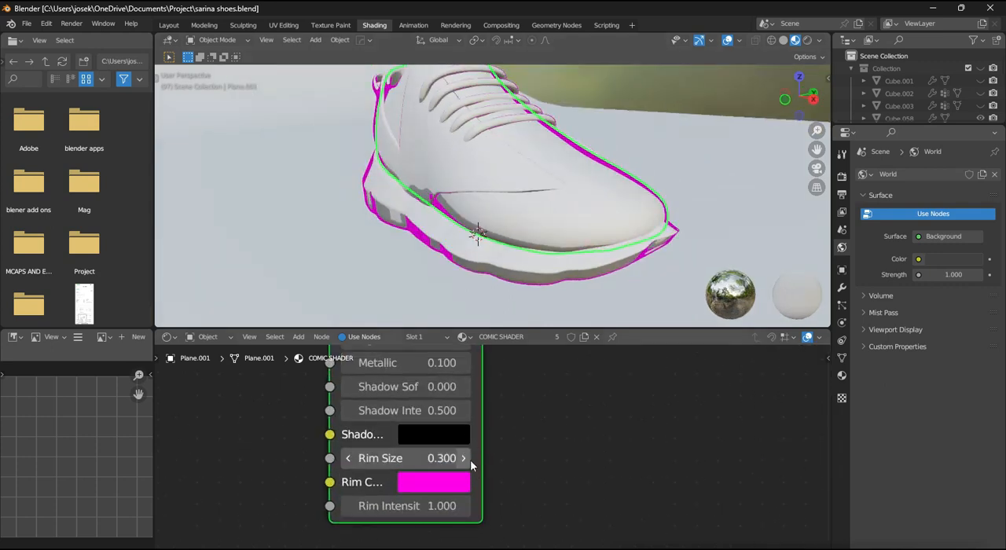
type("55")
key("Return")
scroll(495, 294, "down", 2)
middle_click_drag(497, 291, 537, 280)
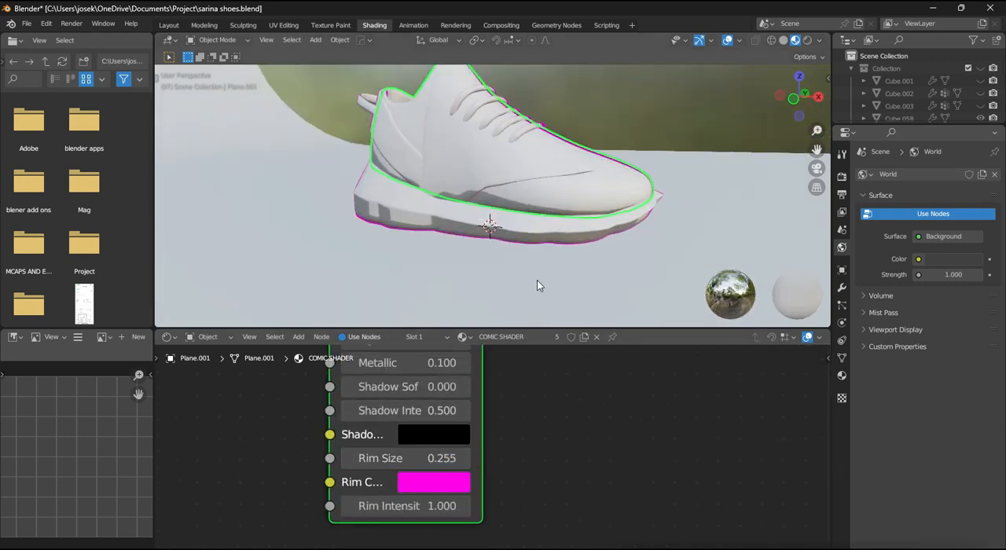
- Change the CSL_Base_Eevee node's shadow color to bright blue
scroll(537, 279, "up", 1)
left_click(436, 438)
scroll(439, 421, "up", 20)
left_click(539, 136)
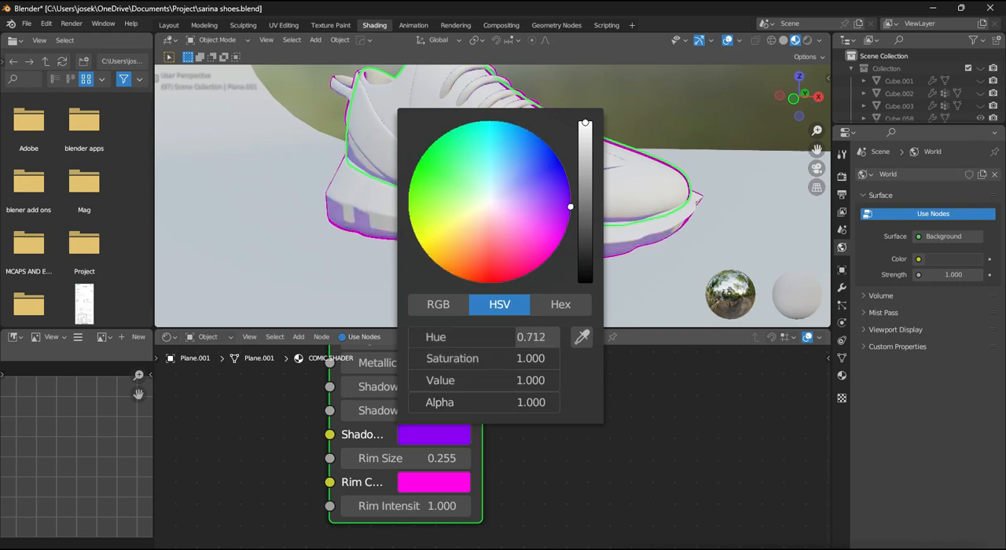
left_click_drag(507, 123, 524, 128)
middle_click_drag(700, 257, 633, 284)
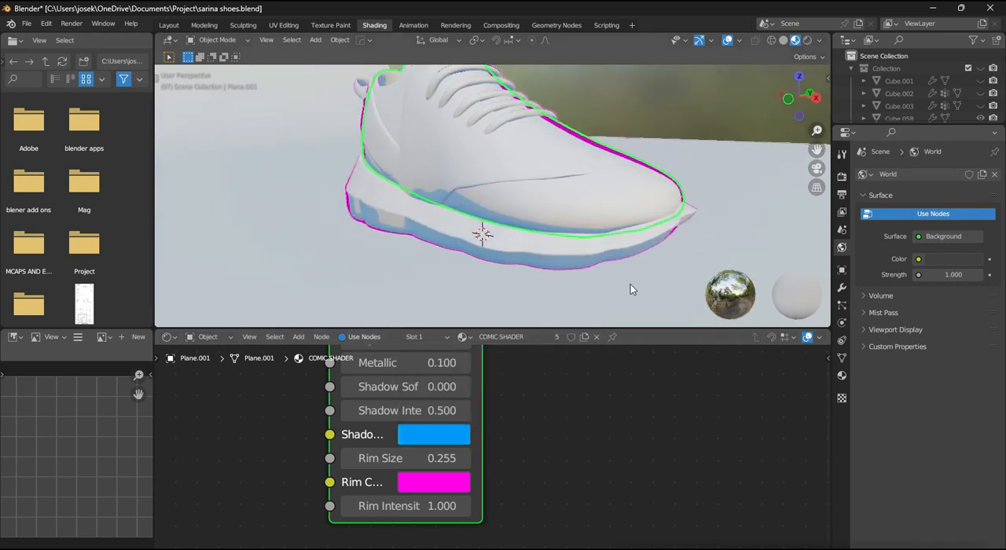
- Try a higher shadow softness on the CSL_Base_Eevee node, set its shadow intensity to 1.000 and save the file
scroll(505, 409, "down", 1)
middle_click_drag(506, 409, 507, 465)
scroll(508, 460, "down", 3)
scroll(495, 448, "up", 1)
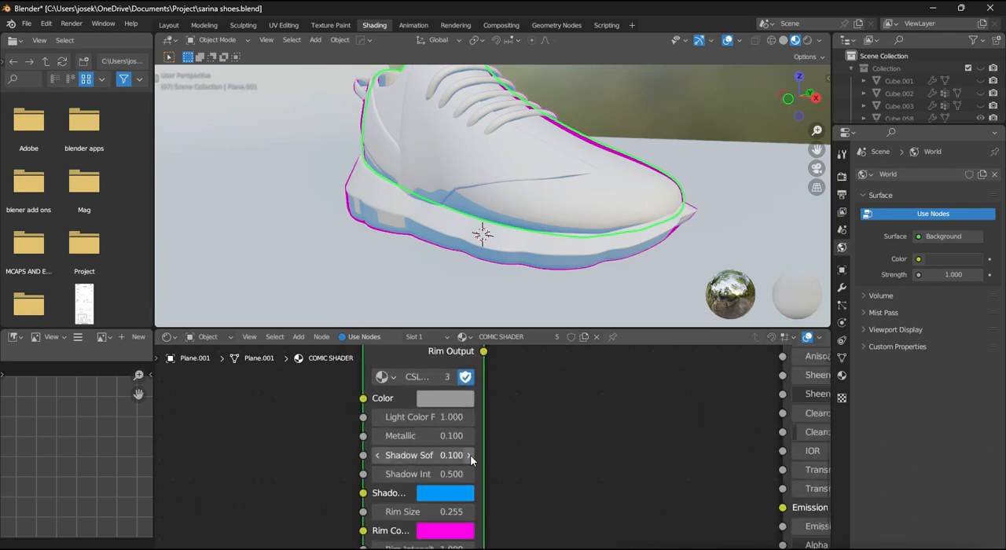
left_click_drag(471, 455, 512, 455)
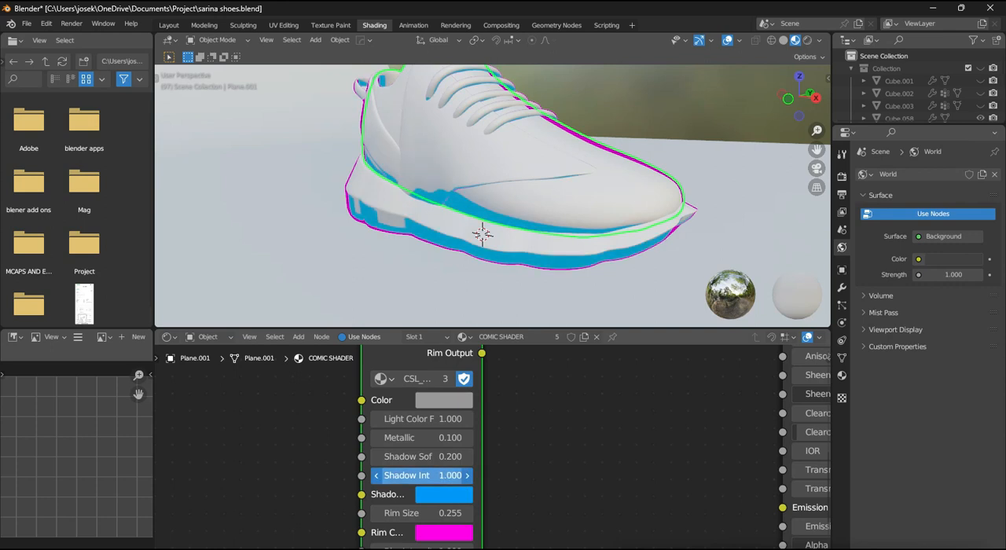
mouse_move(562, 467)
middle_mouse_down()
mouse_move(560, 433)
mouse_move(550, 474)
middle_mouse_up()
scroll(562, 432, "down", 8)
key("ctrl+s")
- Add a Mix node before the Base Color, with Color Attribute feeding A and CSL_Base_Eevee's Combined Output feeding B
scroll(503, 399, "down", 3)
middle_click_drag(529, 397, 498, 425)
scroll(503, 423, "up", 1)
scroll(565, 416, "down", 4)
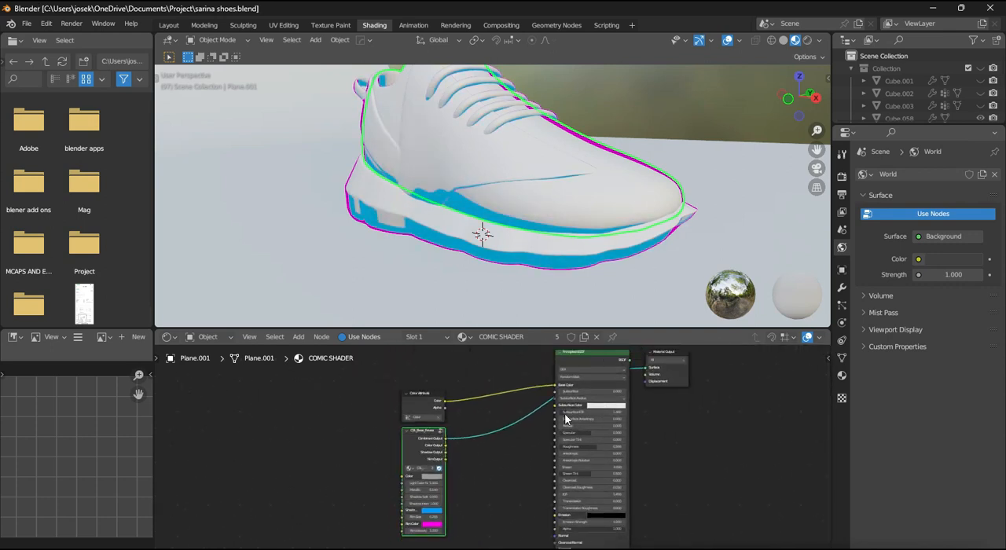
middle_click_drag(641, 401, 626, 431)
scroll(620, 428, "up", 2)
left_click_drag(588, 389, 584, 383)
scroll(499, 448, "down", 1)
key("shift+a")
left_click(398, 343)
type("M")
left_click(410, 360)
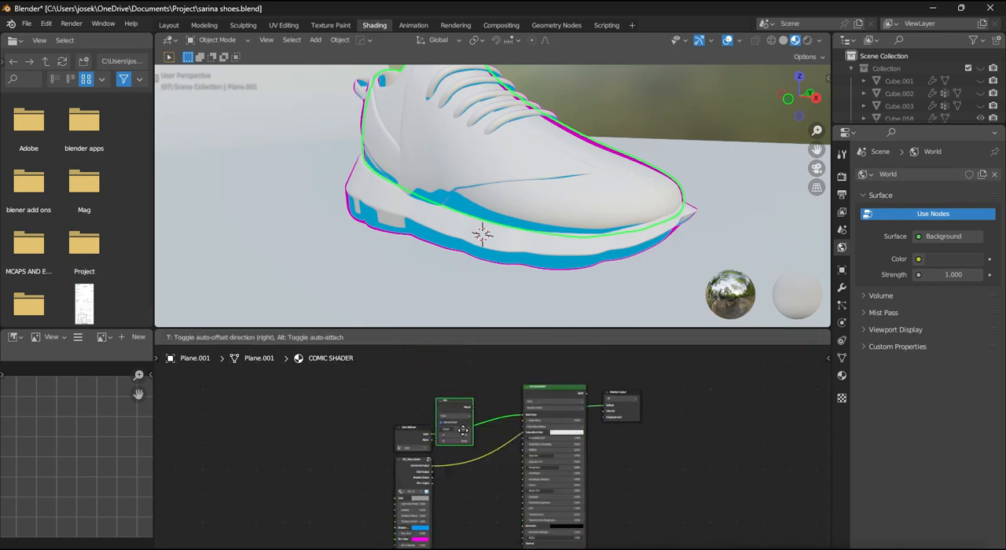
left_click_drag(509, 457, 450, 446)
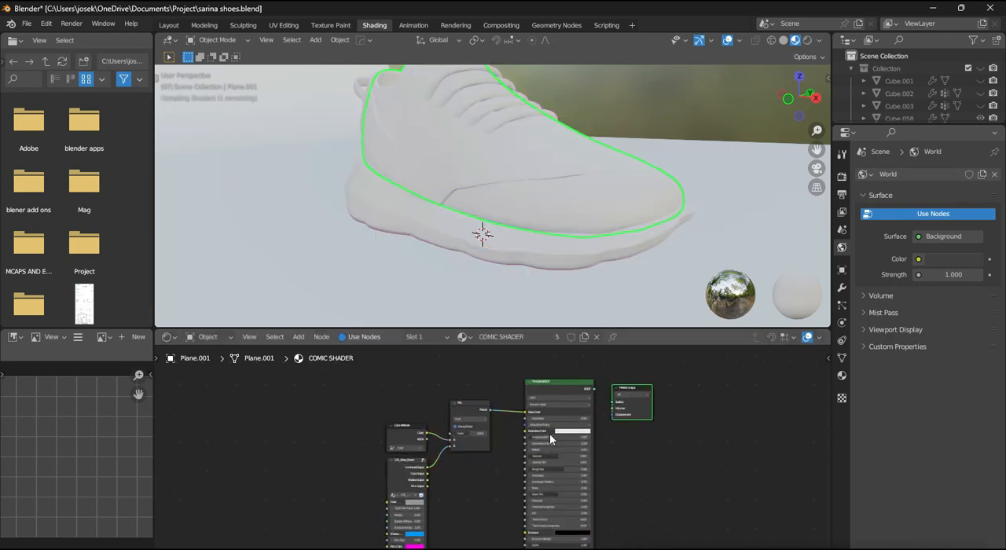
- Connect the Principled BSDF's output to the Material Output's Surface
left_click(566, 391)
scroll(510, 463, "up", 1)
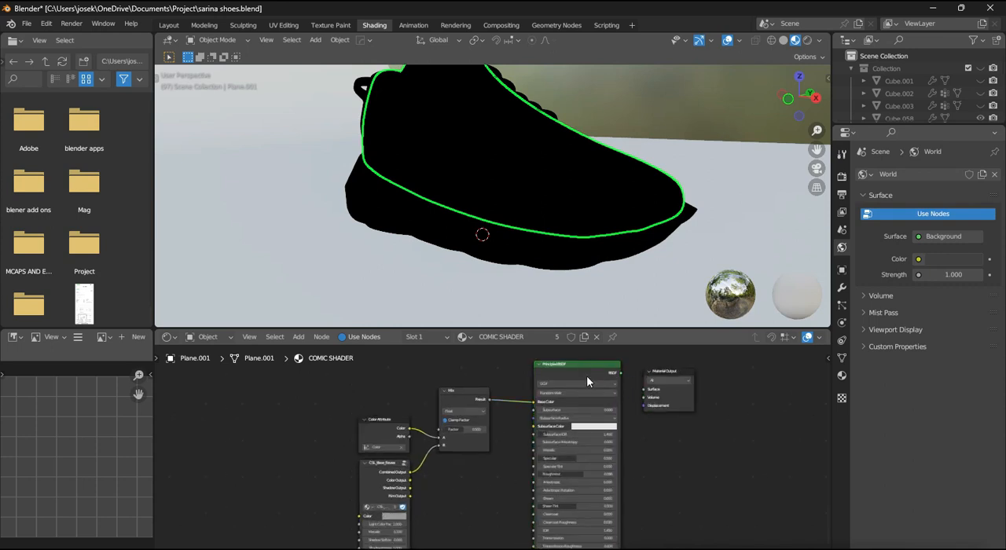
left_click_drag(621, 373, 647, 391)
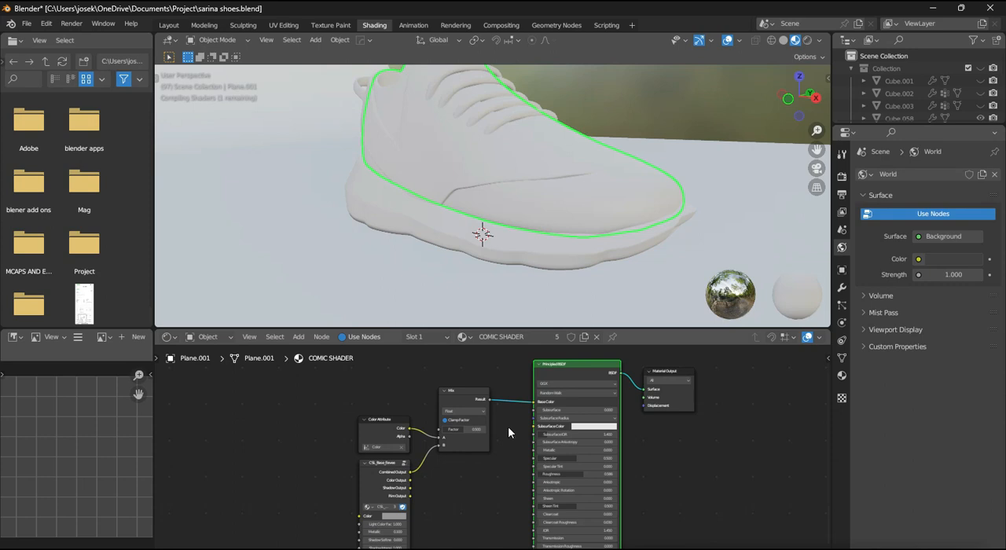
- Switch the Mix node's data type to Color and reconnect its Result to the Principled BSDF's Base Color
scroll(508, 428, "up", 5)
middle_click_drag(492, 291, 540, 291)
scroll(519, 418, "up", 1)
middle_click_drag(501, 416, 504, 434)
left_click(464, 405)
left_click(463, 446)
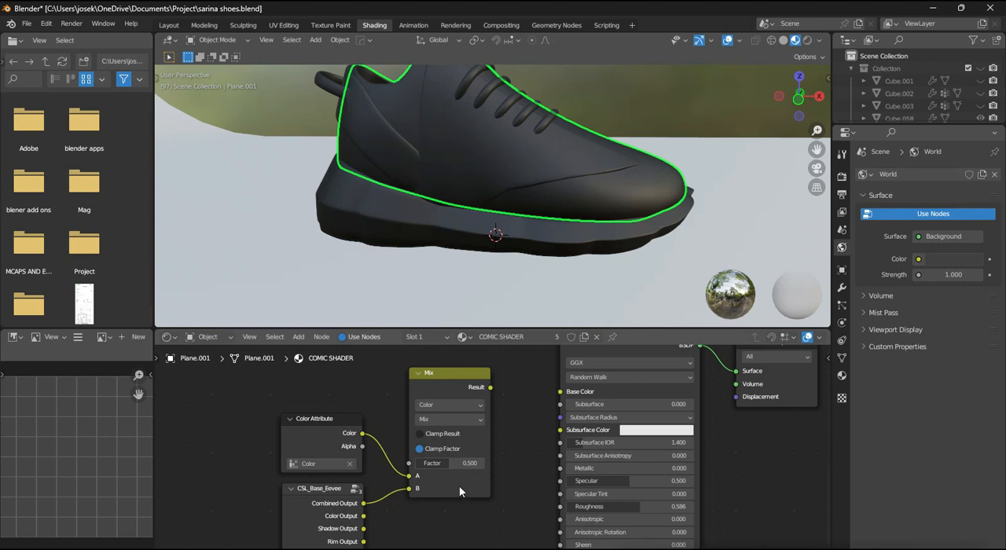
left_click_drag(529, 393, 552, 394)
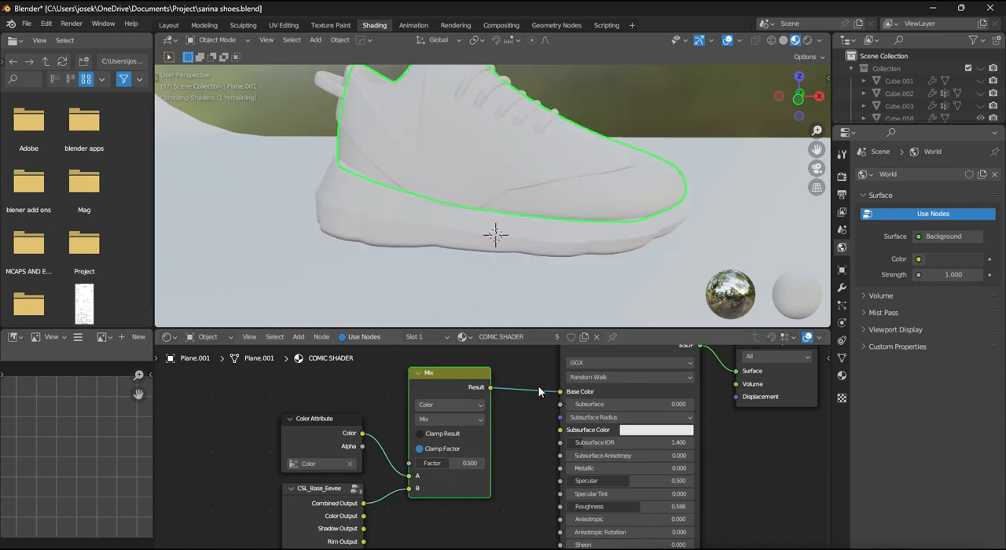
- Examine how the painted colors and blue shadows blend on the sneaker from several angles
scroll(540, 388, "down", 3)
middle_click_drag(567, 264, 525, 271)
scroll(632, 398, "up", 3)
middle_click_drag(551, 456, 601, 385)
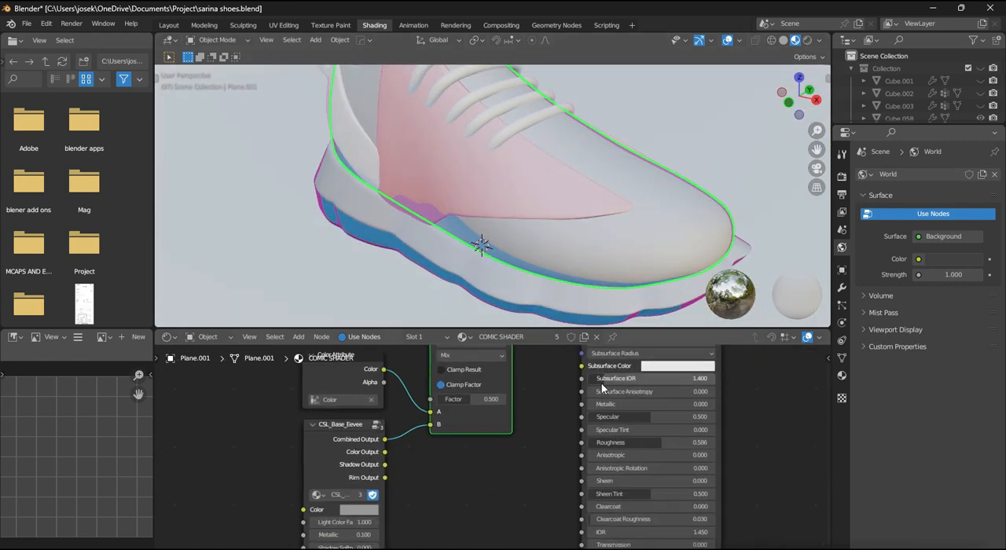
scroll(601, 386, "down", 1)
middle_click_drag(524, 390, 519, 397)
scroll(560, 278, "down", 2)
middle_click_drag(560, 279, 587, 263)
scroll(587, 263, "up", 1)
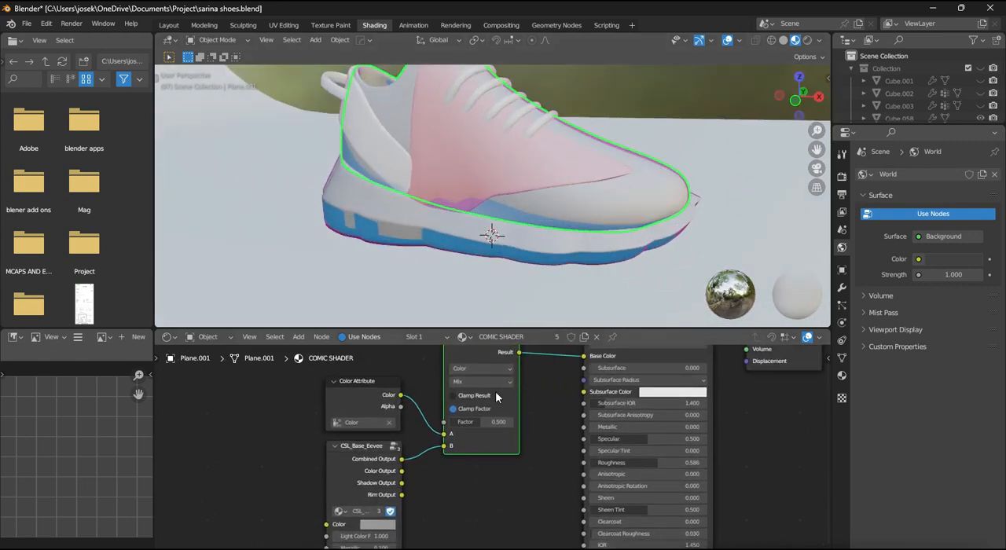
- Try the Add blending mode on the Mix node, return it to Mix and check the sneaker from the side
left_click(463, 273)
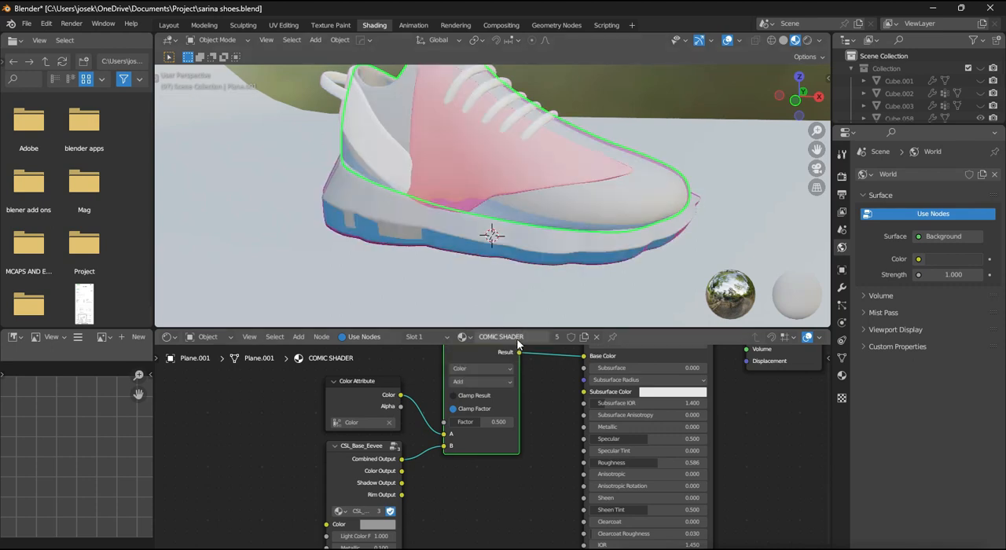
left_click(482, 384)
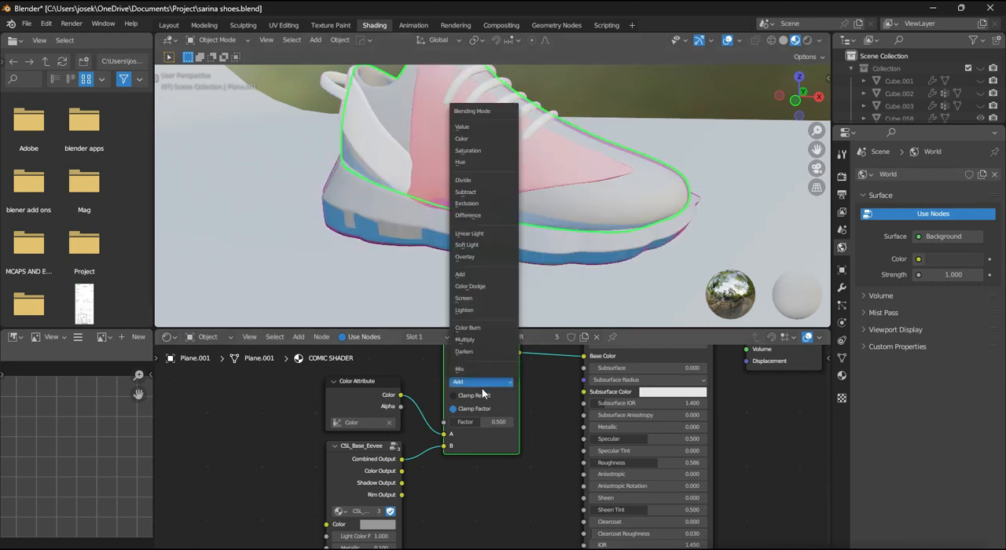
scroll(495, 487, "down", 1)
scroll(489, 499, "up", 2)
middle_click_drag(479, 500, 512, 414)
scroll(486, 444, "up", 1)
middle_click_drag(482, 449, 511, 410)
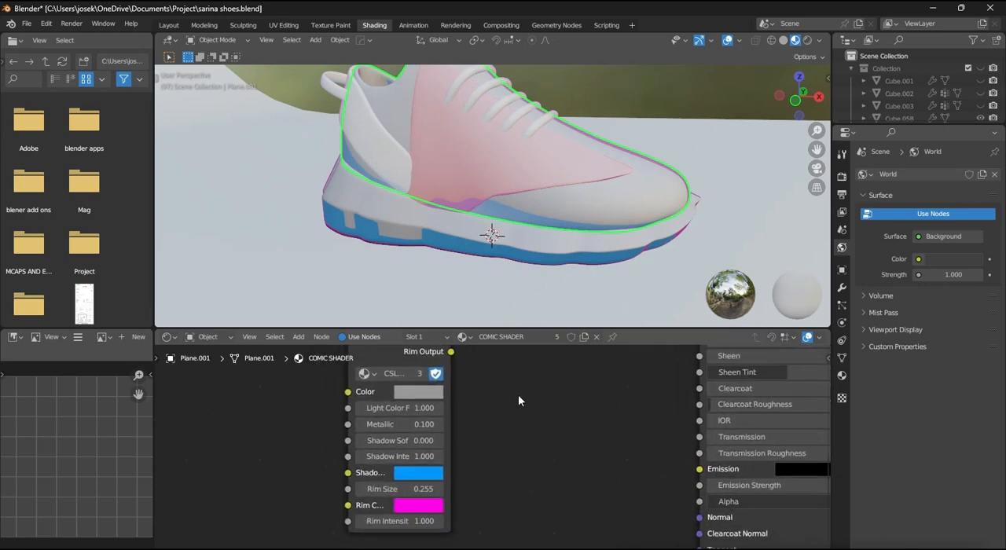
middle_click_drag(494, 373, 506, 391)
middle_click_drag(549, 269, 572, 251)
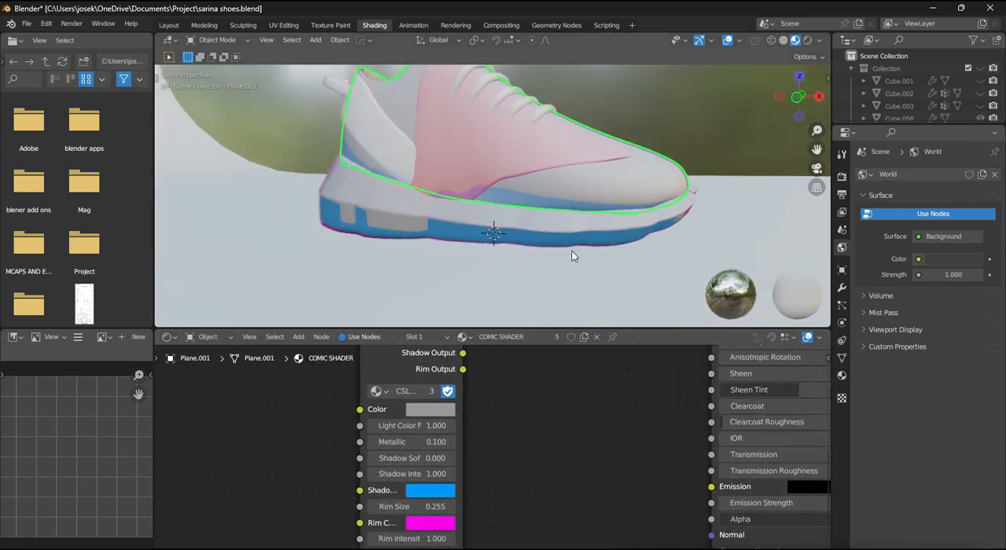
- Add the CSL_Halftone node group next to the CSL_Base_Eevee node
scroll(535, 359, "down", 2)
scroll(517, 425, "down", 1)
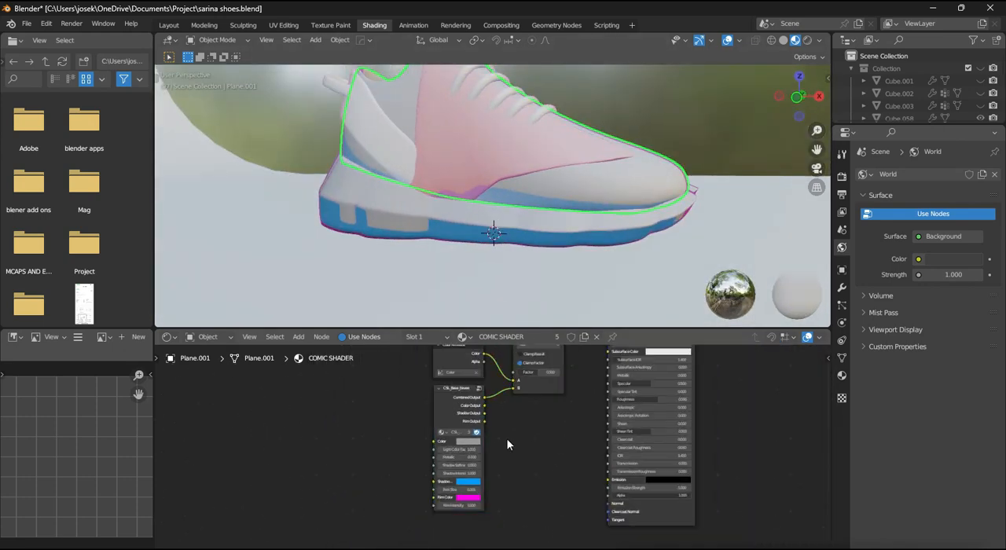
key("shift+a")
mouse_move(486, 525)
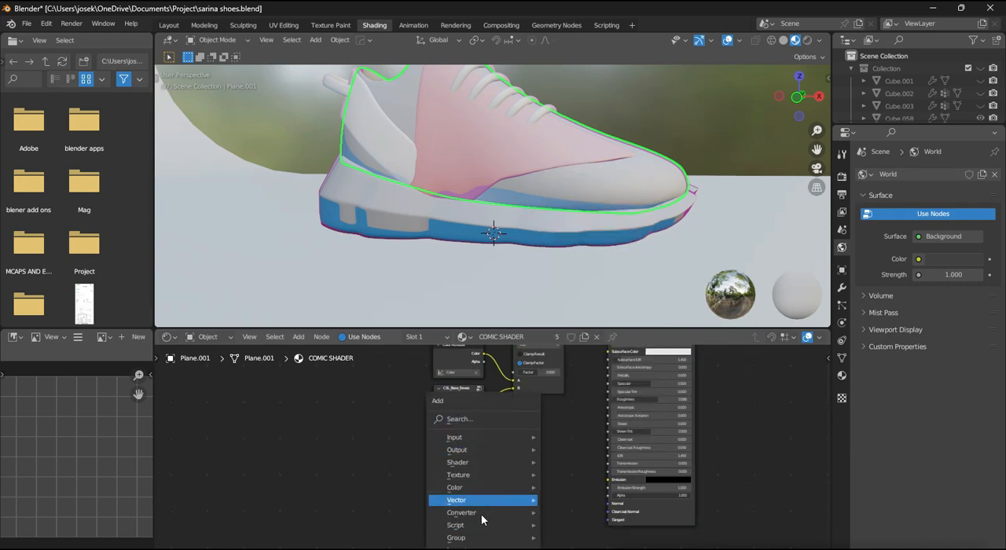
left_click(587, 512)
left_click(528, 427)
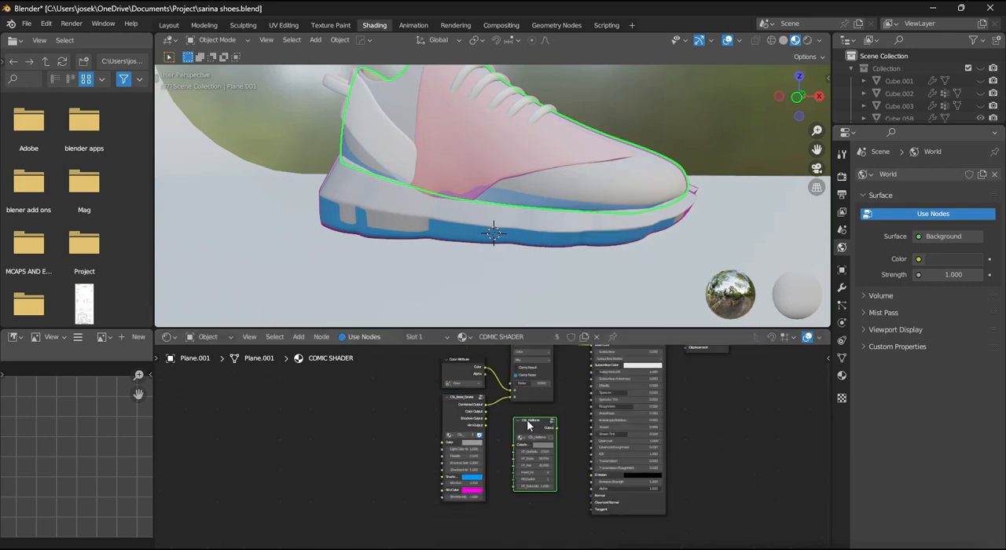
- Connect the CSL_Halftone node's Output to the Material Output's Surface
scroll(485, 458, "down", 1)
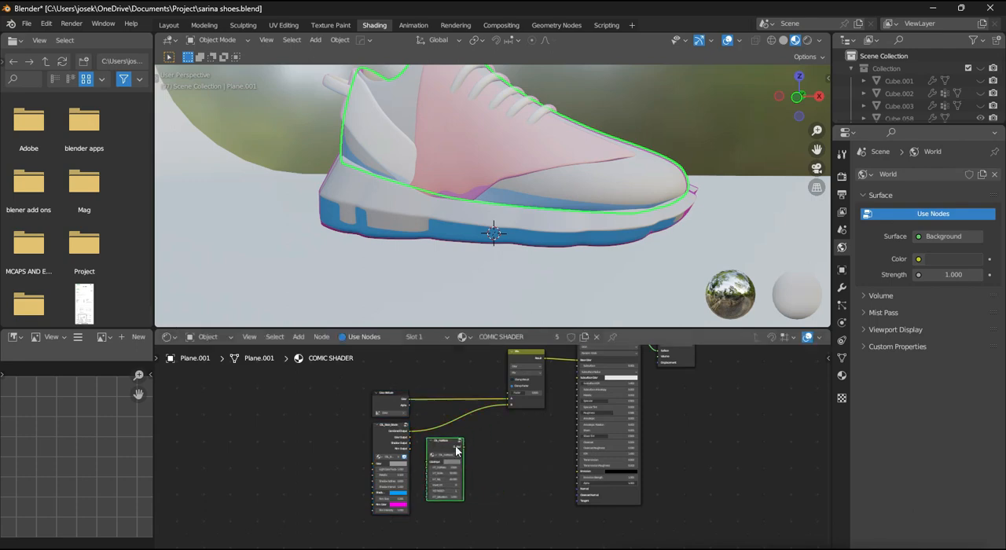
left_click_drag(658, 383, 578, 399)
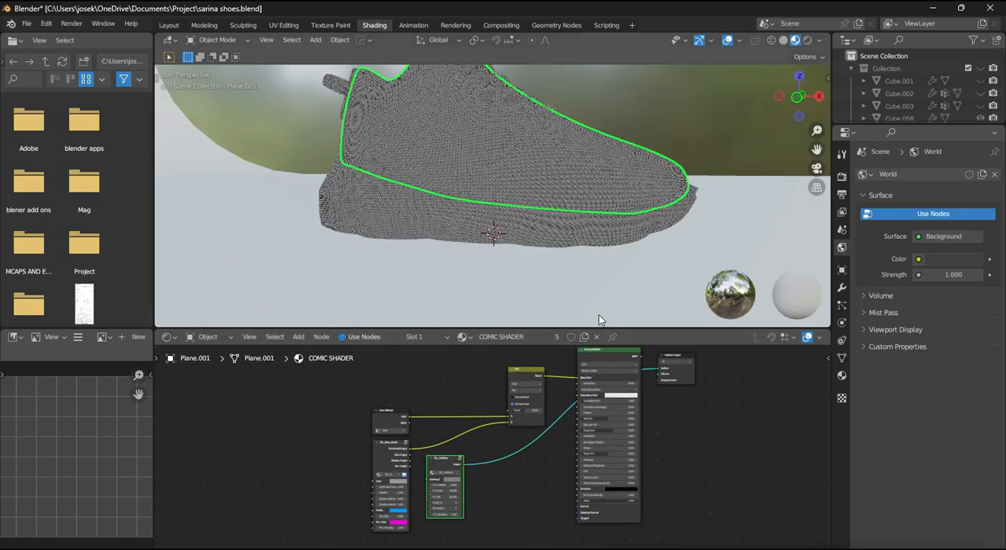
scroll(504, 435, "up", 4)
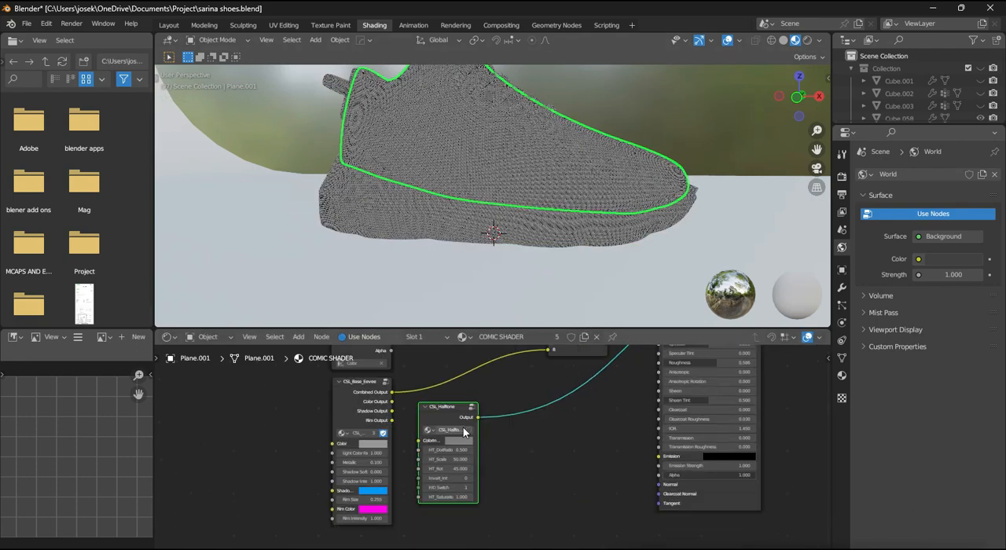
- Set the CSL_Halftone node's P/O Switch to 0
scroll(479, 464, "up", 2)
middle_click_drag(548, 269, 575, 284)
left_click_drag(438, 515, 421, 497)
scroll(539, 285, "up", 2)
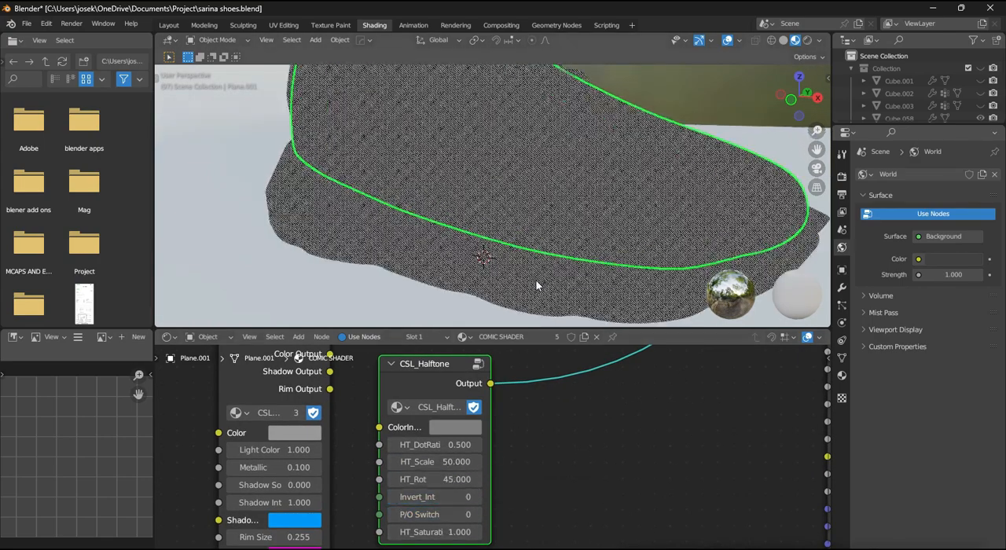
- Set the CSL_Halftone node's HT_Scale to 10 and its Invert_Int to 1
double_click(454, 463)
type("10")
key("Return")
scroll(498, 176, "down", 2)
middle_click_drag(513, 195, 485, 209)
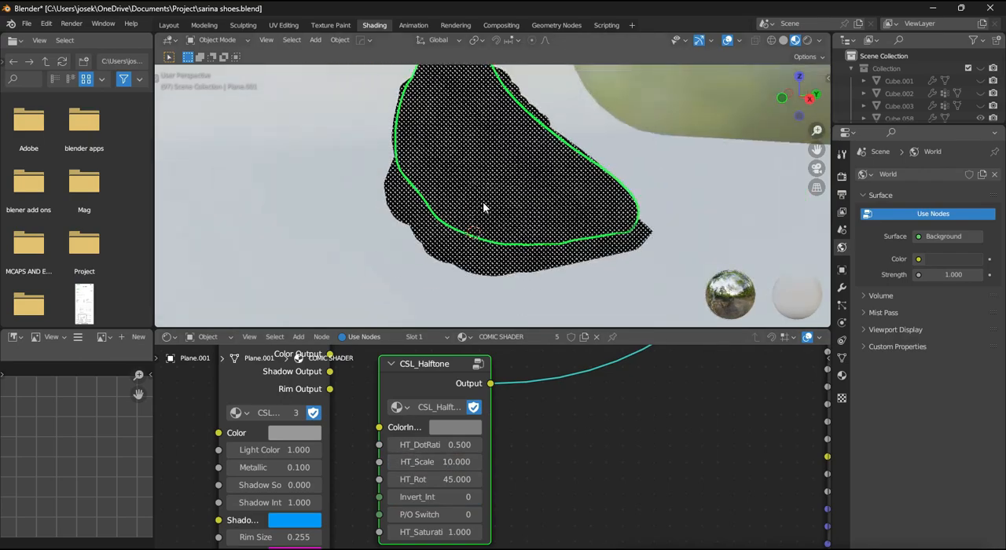
scroll(485, 209, "up", 1)
left_click_drag(448, 497, 458, 498)
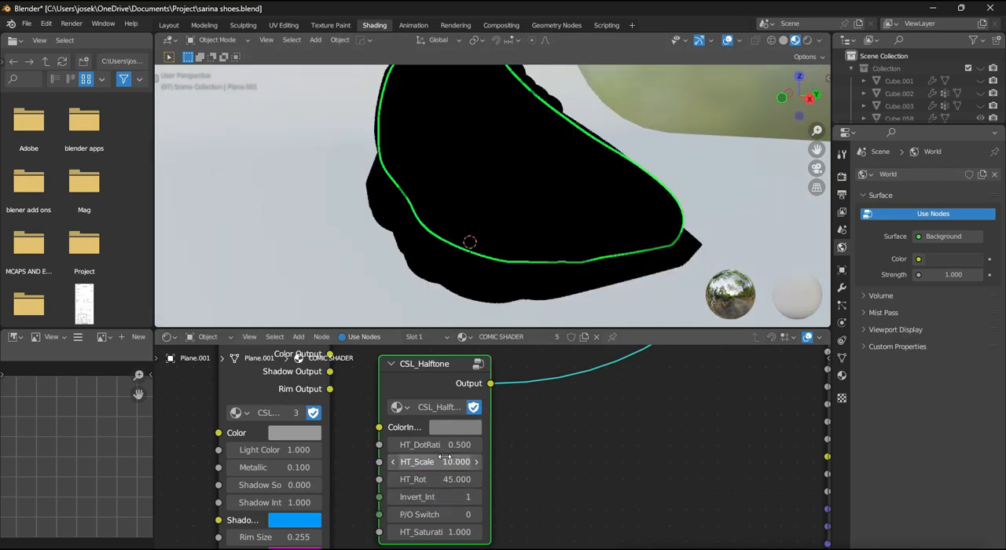
- Try an HT_DotRatio of 1.400 on the CSL_Halftone node and inspect the dots on the sneaker
left_click_drag(448, 445, 500, 445)
scroll(600, 291, "up", 4)
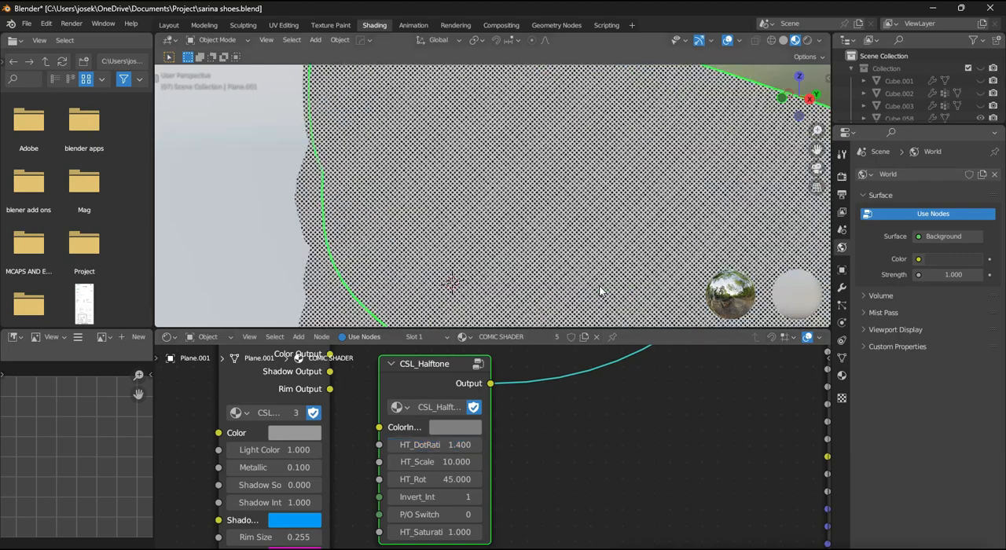
scroll(599, 291, "down", 4)
- Undo the last HT_DotRatio and Invert_Int changes on the CSL_Halftone node
key("ctrl+z")
key("ctrl+z")
scroll(580, 270, "up", 4)
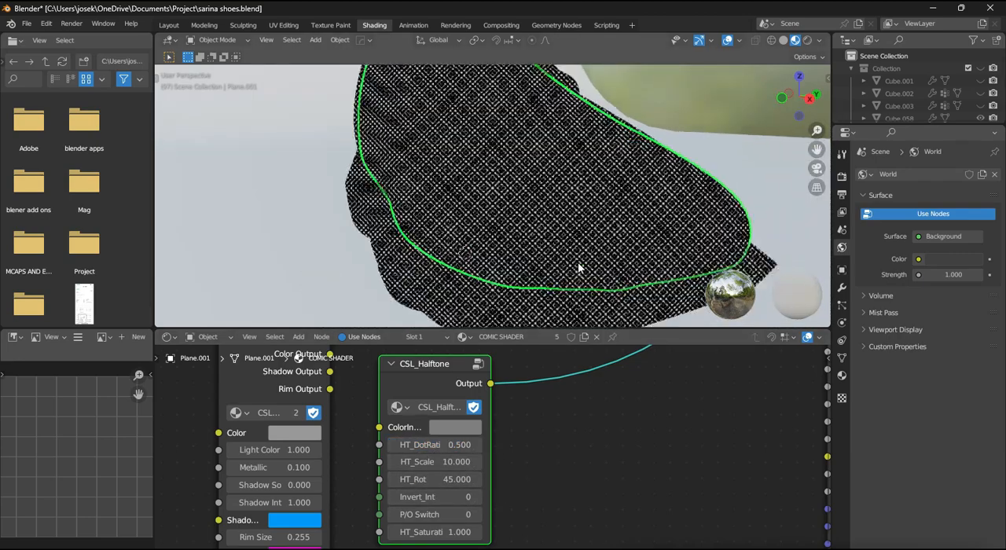
- Set the CSL_Halftone node's HT_Scale to 10
key("Return")
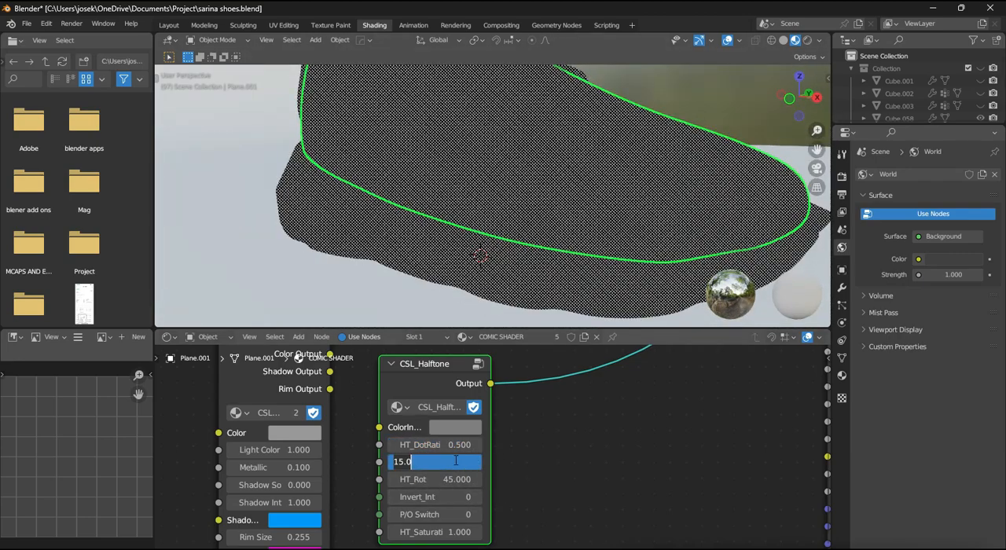
type("10")
key("Return")
- Route CSL_Base_Eevee's Combined Output through CSL_Halftone into the Mix node's B input and reconnect the Principled BSDF to the Material Output's Surface
scroll(509, 442, "down", 1)
scroll(564, 318, "down", 1)
middle_click_drag(483, 447, 487, 459)
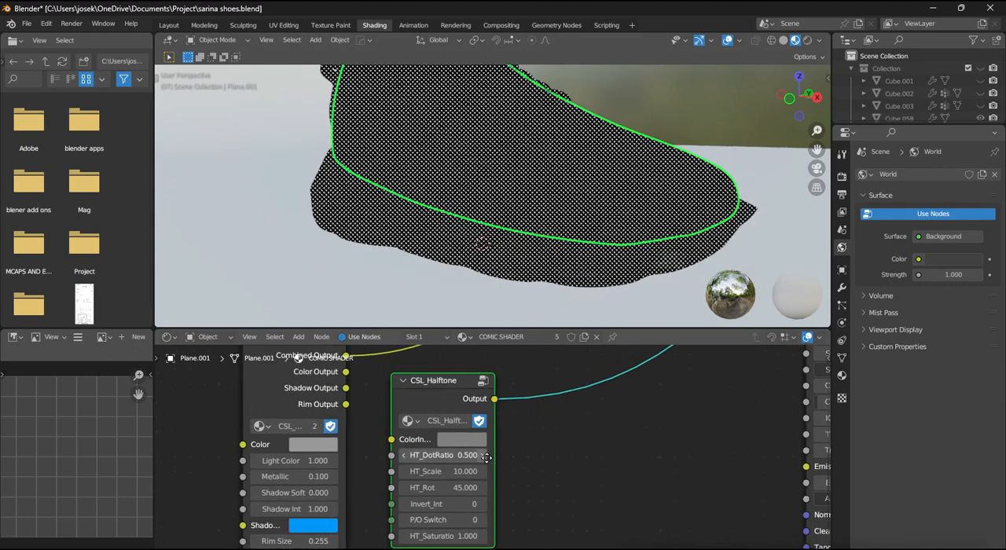
left_click(469, 438)
scroll(583, 451, "down", 1)
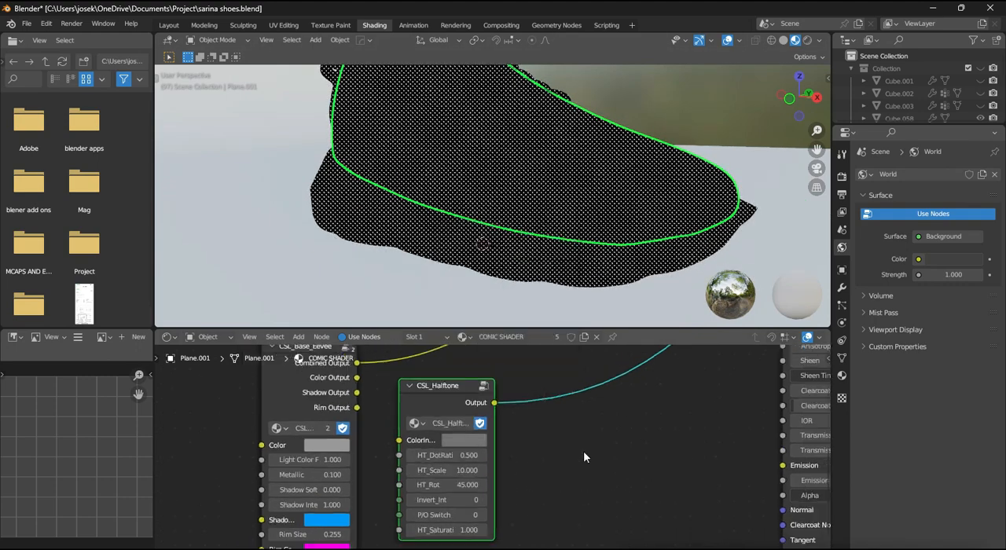
scroll(584, 451, "down", 2)
scroll(432, 449, "down", 2)
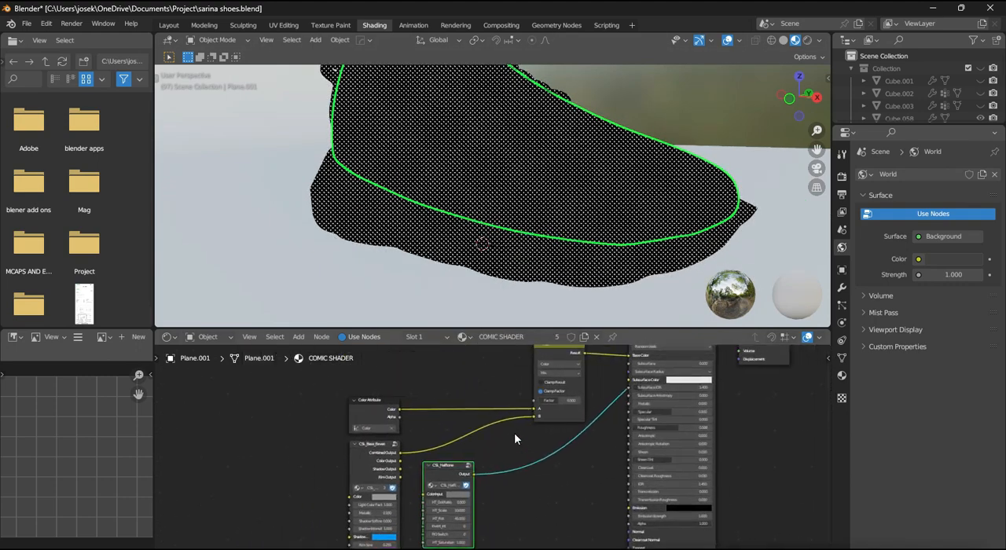
scroll(514, 439, "down", 2)
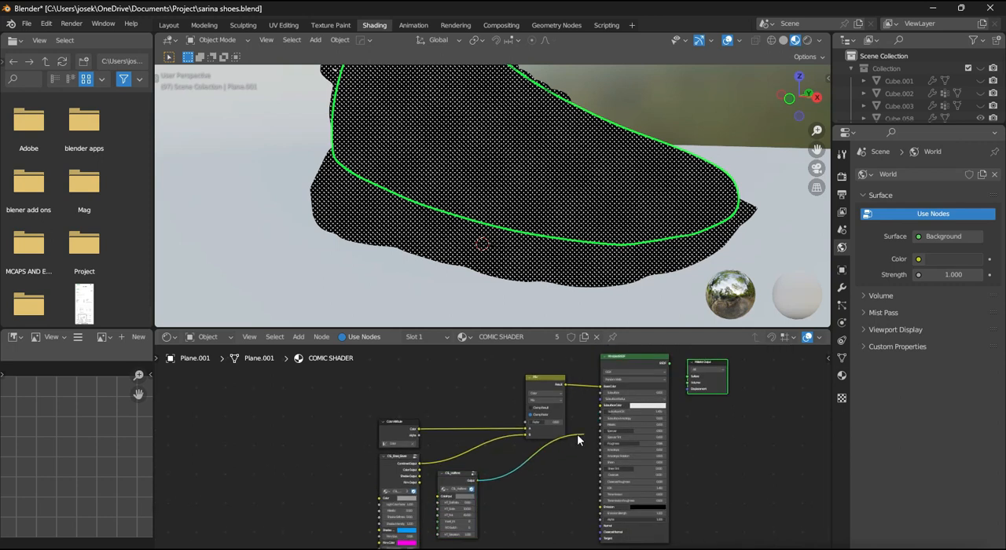
left_click_drag(522, 465, 470, 456)
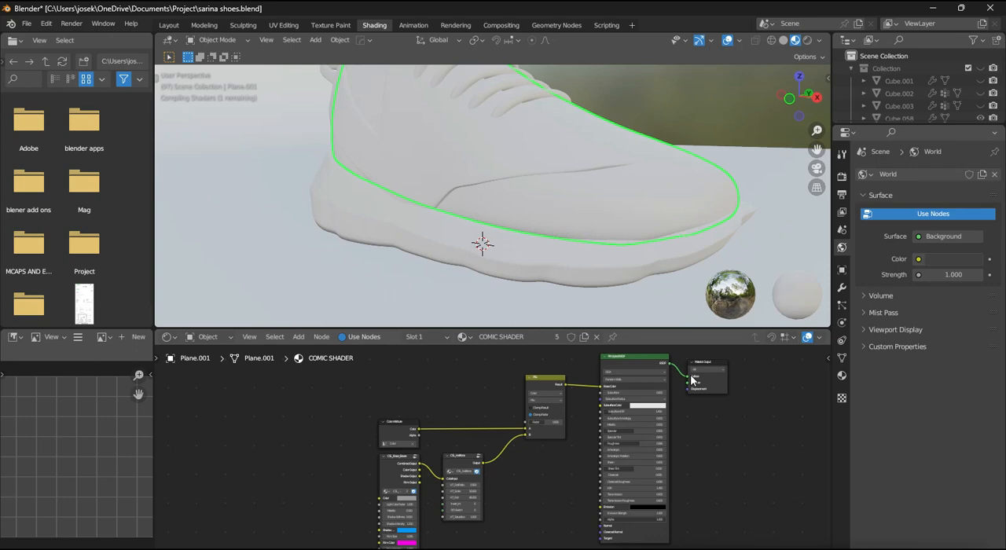
- Set the CSL_Base_Eevee node's Metallic to 0 and inspect the sneaker's halftone shading
scroll(698, 387, "down", 1)
scroll(535, 216, "down", 2)
scroll(556, 228, "up", 1)
middle_click_drag(534, 216, 567, 235)
scroll(417, 503, "up", 4)
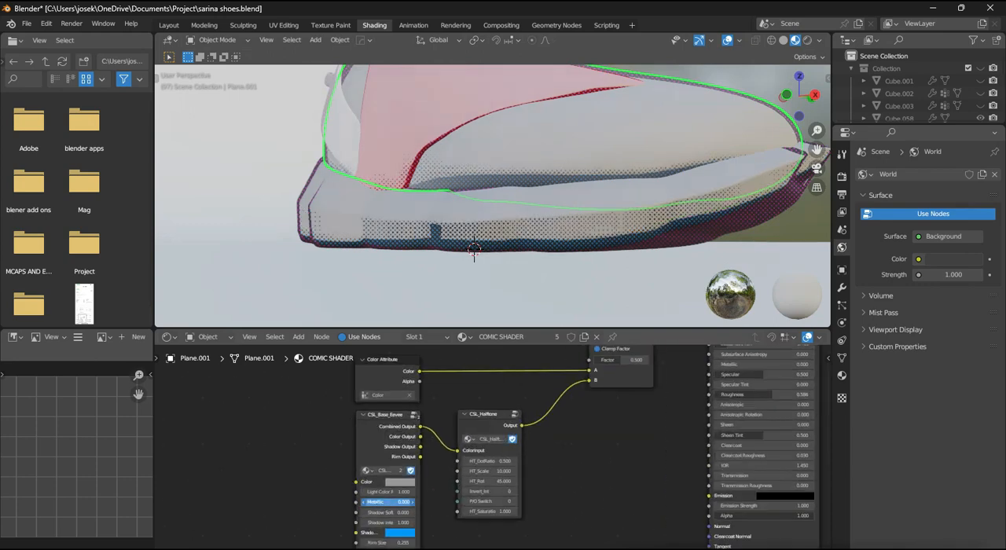
mouse_move(542, 277)
middle_mouse_down()
mouse_move(564, 259)
mouse_move(589, 272)
mouse_move(529, 283)
mouse_move(555, 255)
mouse_move(569, 260)
mouse_move(545, 274)
middle_mouse_up()
- Set the CSL_Base_Eevee node's shadow color to black
scroll(589, 272, "down", 2)
scroll(529, 283, "up", 2)
scroll(547, 266, "up", 1)
scroll(545, 465, "up", 3)
left_click(427, 455)
scroll(426, 454, "down", 20)
scroll(538, 169, "down", 7)
middle_click_drag(538, 169, 542, 138)
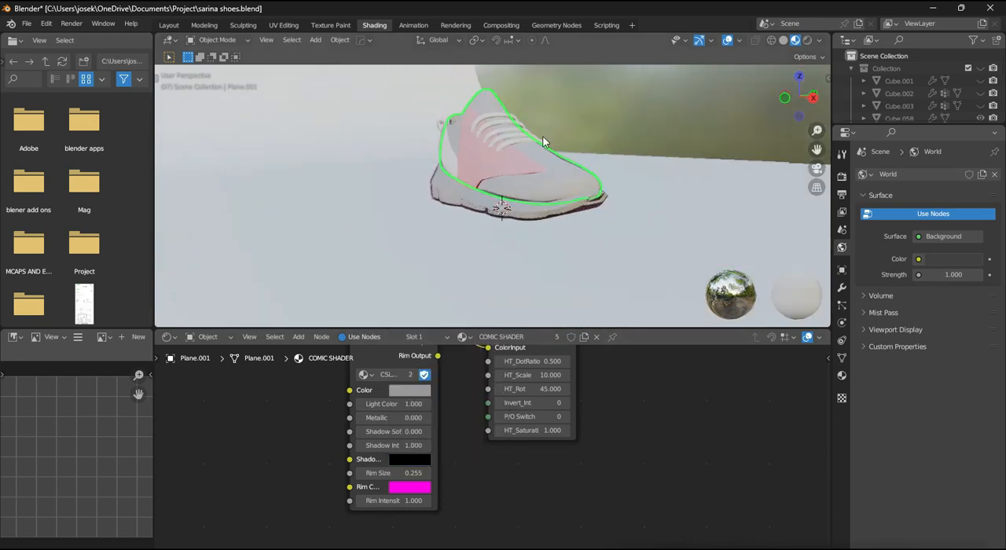
- Hide the floor plane under the sneaker and select the sneaker's sole
scroll(542, 142, "up", 5)
middle_click_drag(543, 185, 517, 197)
scroll(517, 196, "down", 5)
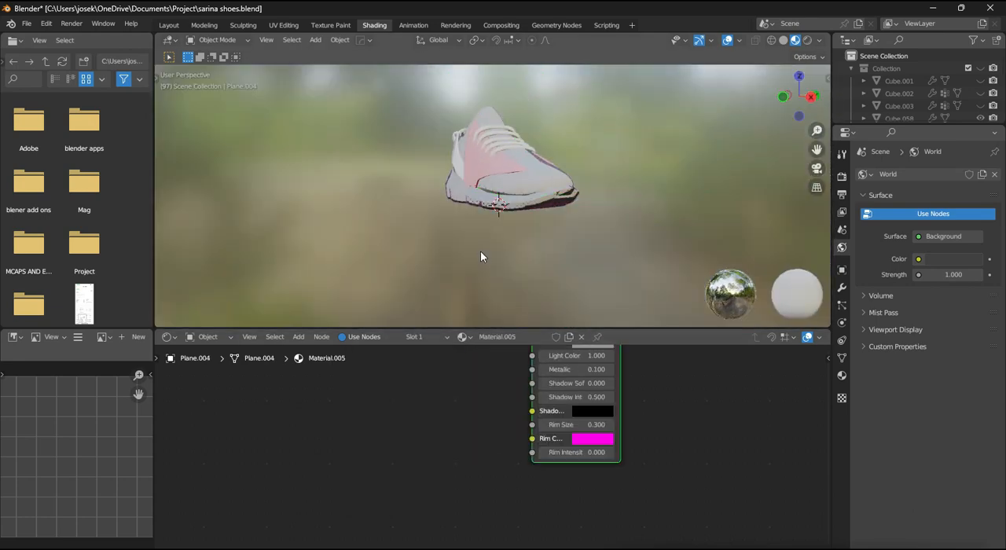
scroll(480, 257, "up", 8)
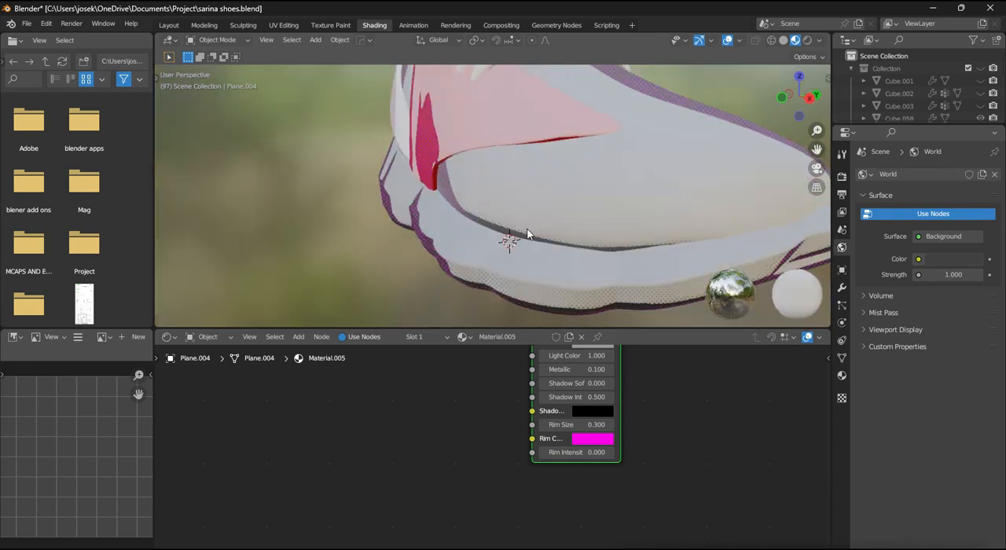
middle_click_drag(528, 230, 530, 239)
scroll(530, 240, "down", 2)
middle_click_drag(513, 411, 460, 446)
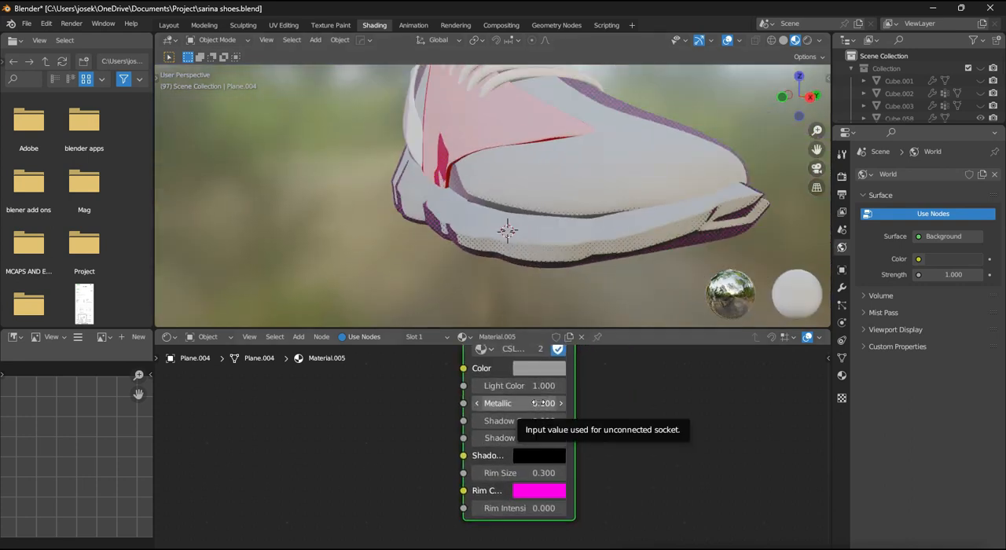
left_click(545, 231)
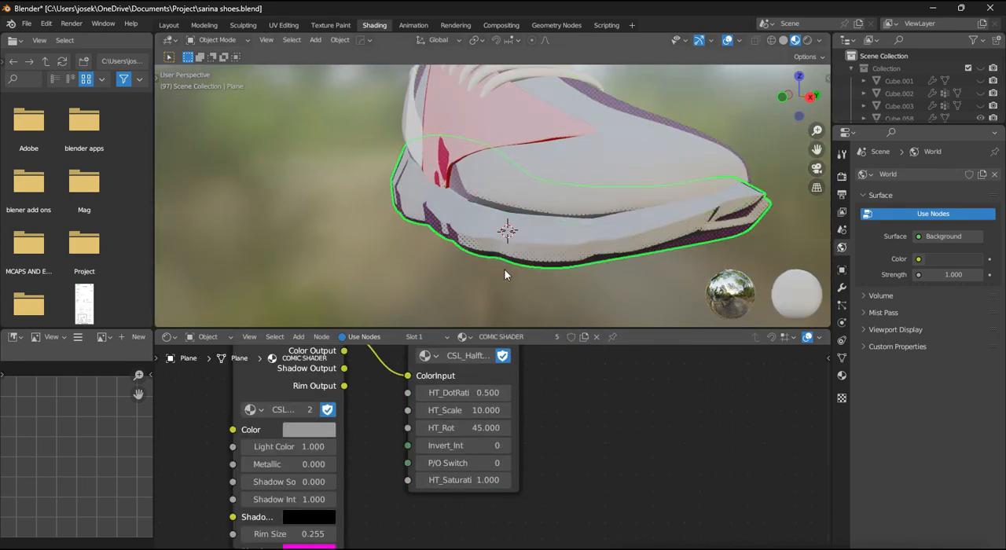
- Try a Metallic value of 0.700 on the CSL_Base_Eevee node
middle_click_drag(505, 269, 509, 277)
scroll(547, 442, "up", 2)
middle_click_drag(356, 472, 457, 414)
left_click_drag(357, 409, 408, 409)
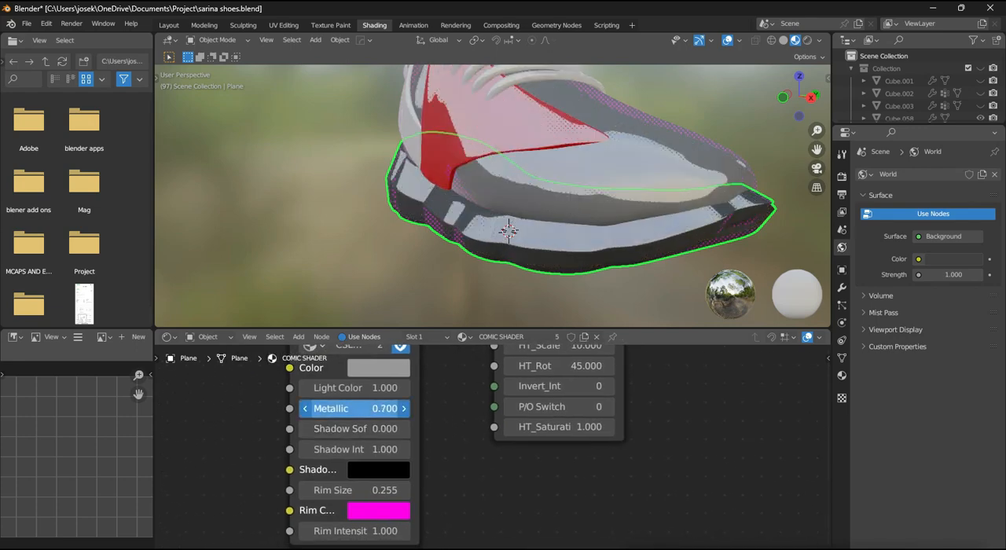
scroll(519, 213, "down", 1)
middle_click_drag(516, 214, 494, 231)
- Return the CSL_Base_Eevee node's Metallic to 0 and set its Shadow Softness to 1.000
left_click_drag(396, 408, 353, 408)
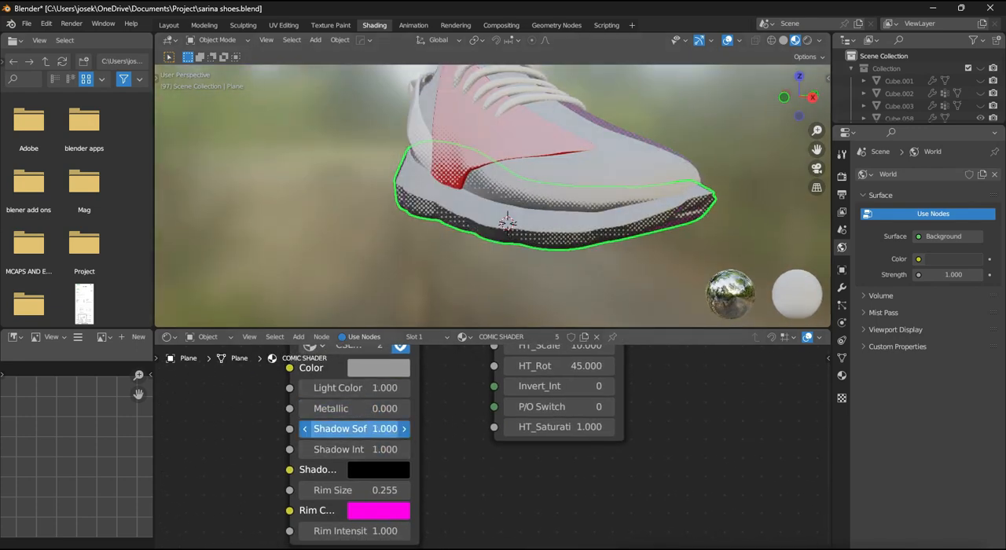
middle_click_drag(569, 195, 567, 208)
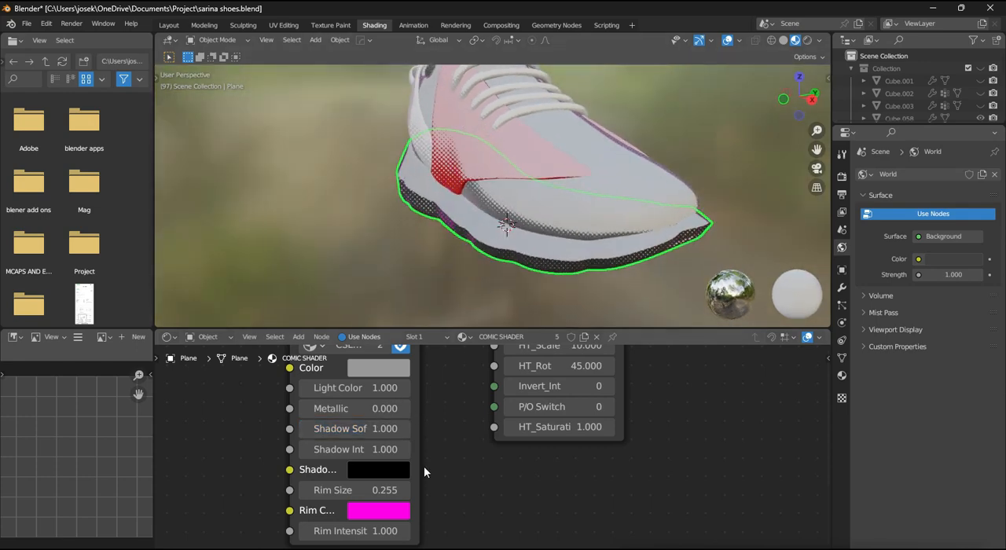
- Set the CSL_Base_Eevee node's Rim Size to 0.355
scroll(515, 235, "down", 1)
middle_click_drag(517, 233, 530, 202)
scroll(576, 244, "up", 1)
scroll(562, 220, "down", 2)
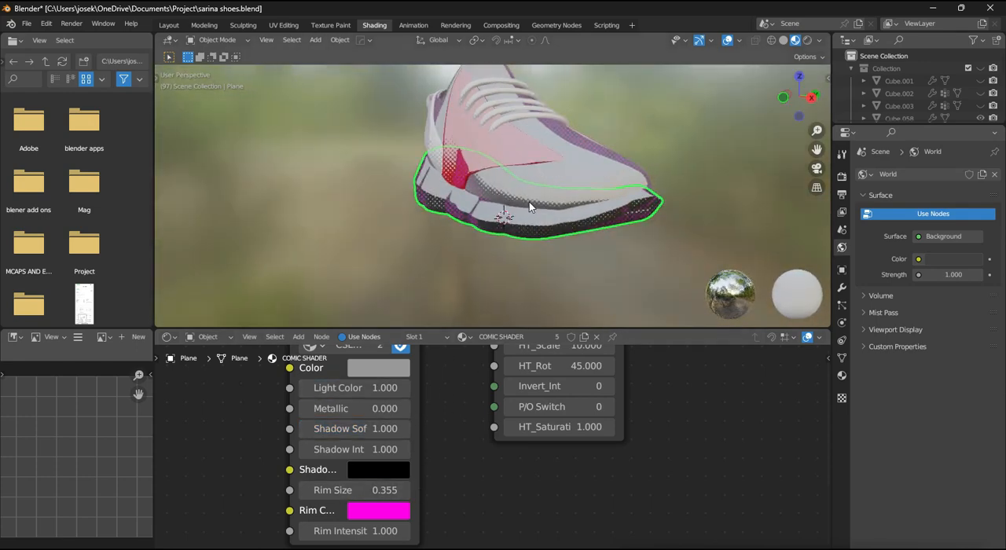
scroll(527, 204, "up", 2)
- Change the CSL_Base_Eevee node's shadow color to a bright blue
left_click(378, 469)
scroll(439, 232, "up", 15)
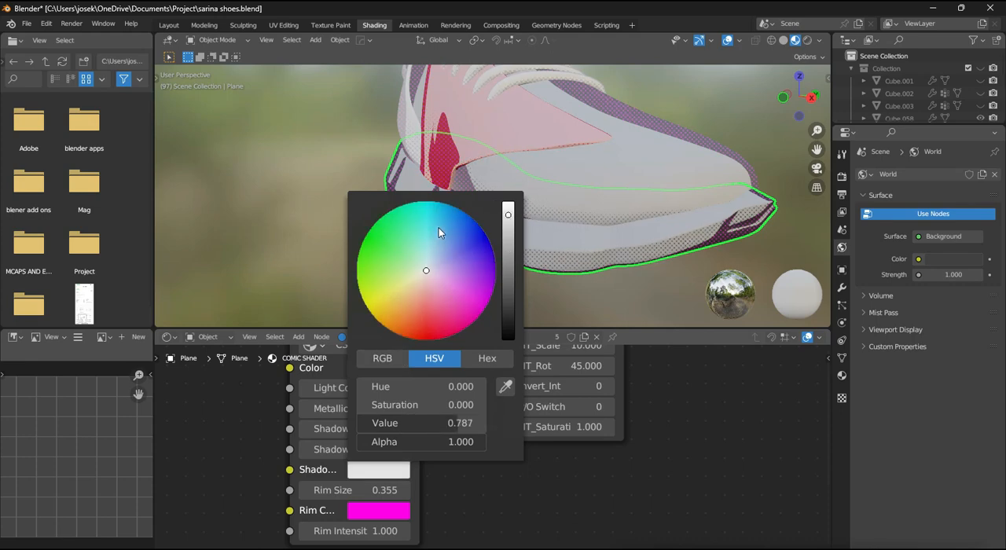
scroll(649, 205, "down", 1)
scroll(642, 204, "up", 1)
middle_click_drag(649, 205, 551, 153)
scroll(640, 206, "down", 2)
scroll(595, 208, "up", 2)
- Add the CSL_Sketchlines node group and place it below the CSL_Halftone node
scroll(595, 205, "down", 1)
scroll(554, 181, "down", 3)
scroll(567, 393, "down", 7)
key("shift+a")
mouse_move(565, 402)
left_click(616, 457)
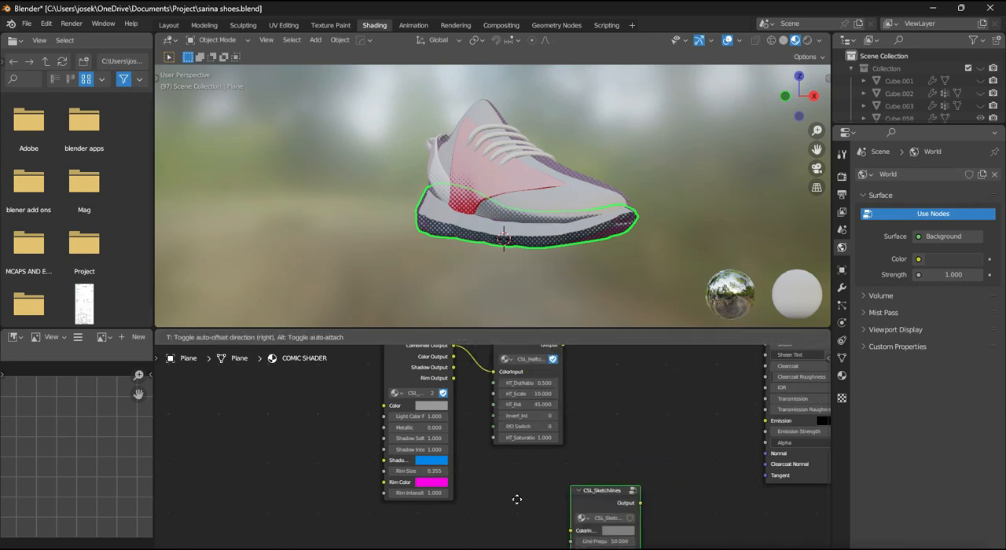
left_click(444, 470)
- Connect the CSL_Sketchlines node's Output to the Material Output's Surface
scroll(511, 458, "up", 1)
scroll(503, 447, "down", 10)
middle_click_drag(577, 423, 467, 481)
left_click_drag(425, 522, 516, 475)
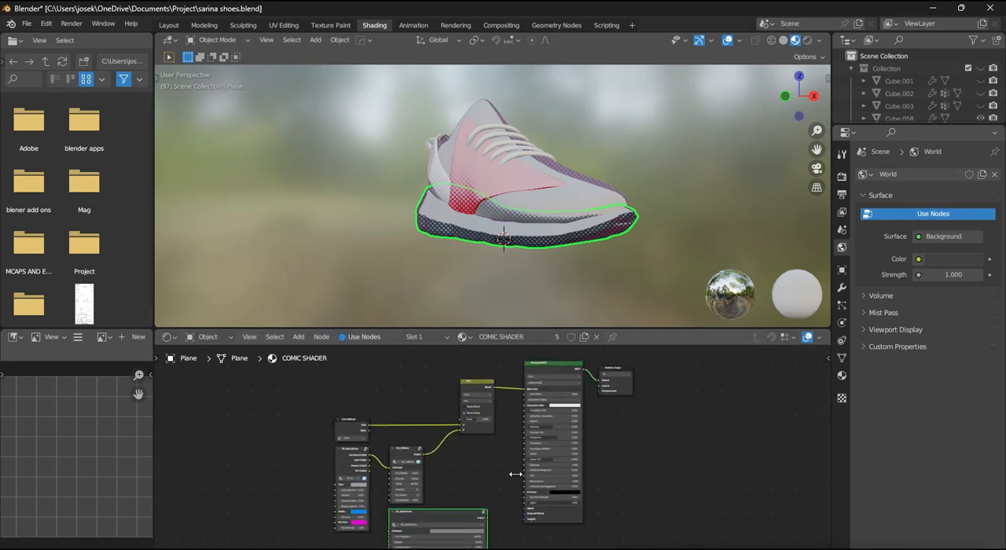
left_click_drag(599, 386, 599, 384)
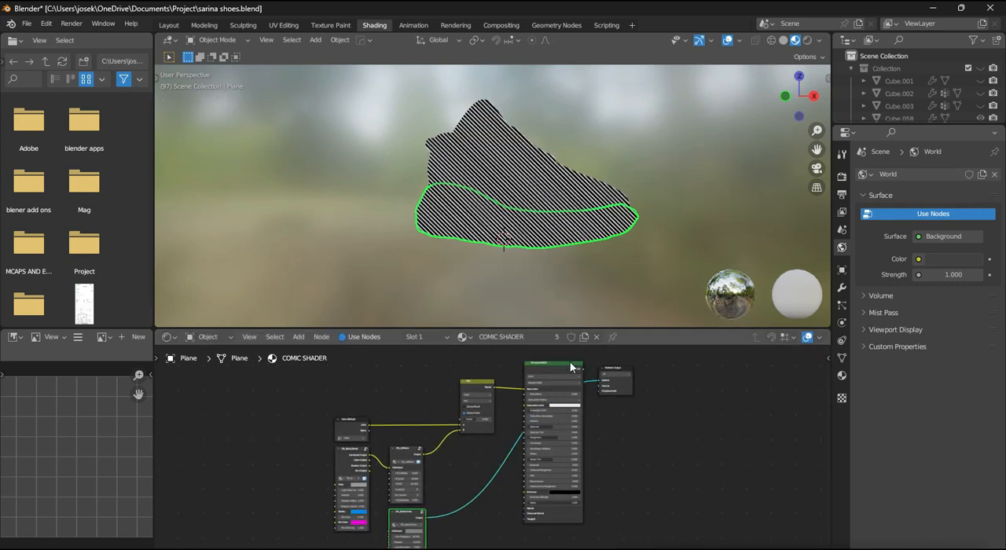
scroll(646, 123, "up", 5)
scroll(524, 422, "down", 1)
- Set the CSL_Sketchlines node's Line Thickness to 0.600
middle_click_drag(472, 521, 476, 446)
scroll(476, 445, "up", 1)
scroll(555, 444, "up", 2)
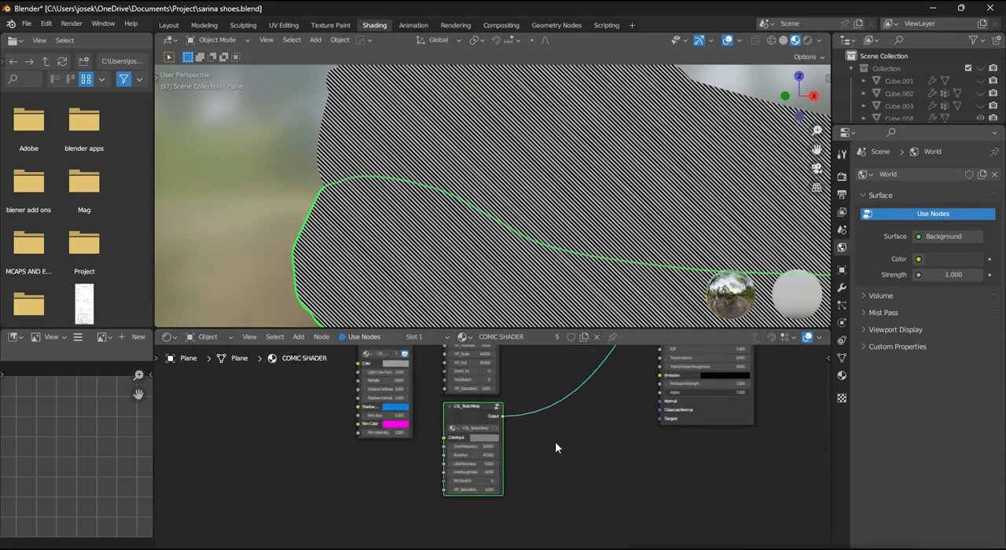
scroll(474, 427, "up", 4)
left_click(474, 424)
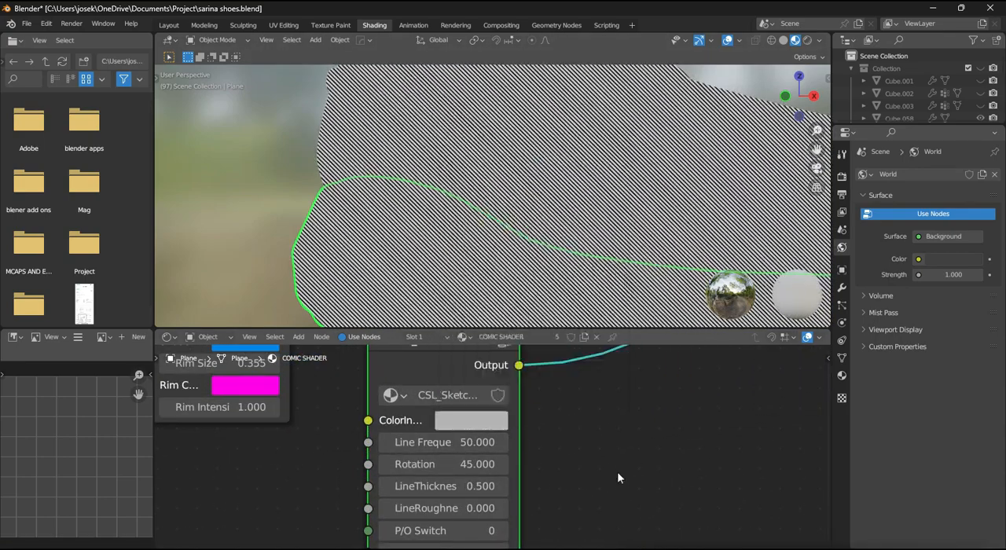
left_click(503, 487)
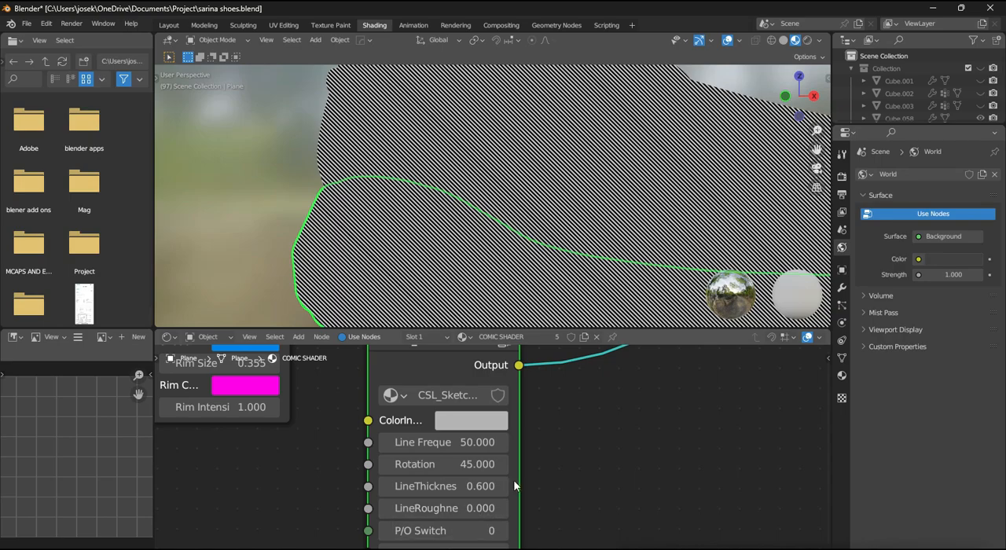
- Try a P/O Switch value of 1 on the CSL_Sketchlines node
scroll(513, 480, "down", 1)
middle_click_drag(493, 524, 490, 486)
middle_click_drag(586, 240, 558, 281)
left_click_drag(458, 486, 486, 485)
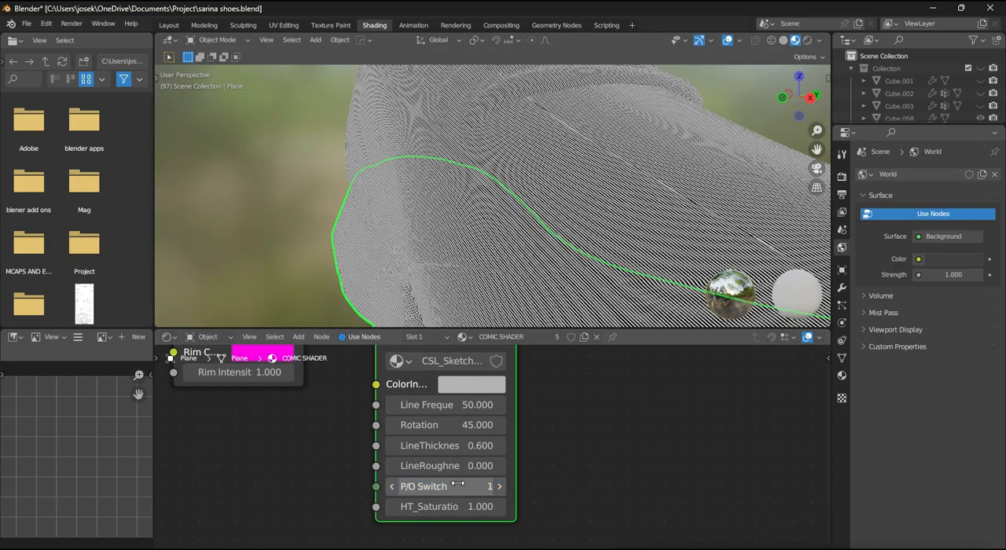
- Return the CSL_Sketchlines node's P/O Switch to 0 and raise its Line Roughness to 0.300
middle_click_drag(549, 261, 577, 259)
mouse_move(465, 483)
left_mouse_down()
mouse_move(449, 483)
mouse_move(542, 469)
mouse_move(504, 469)
left_mouse_up()
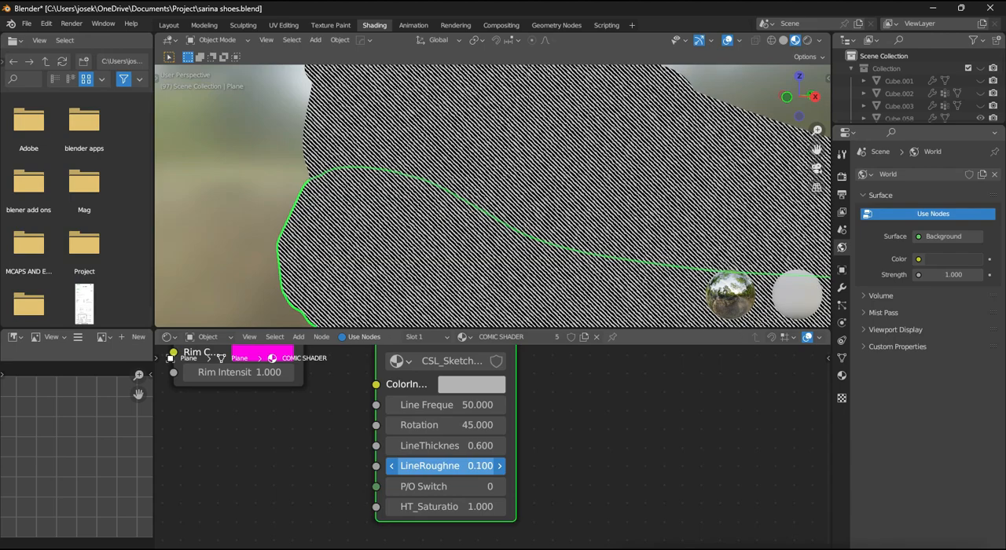
- Set the CSL_Sketchlines node's Line Frequency to 45
mouse_move(484, 406)
left_mouse_down()
mouse_move(464, 406)
mouse_move(523, 407)
left_mouse_up()
left_click(484, 406)
type("30")
key("Return")
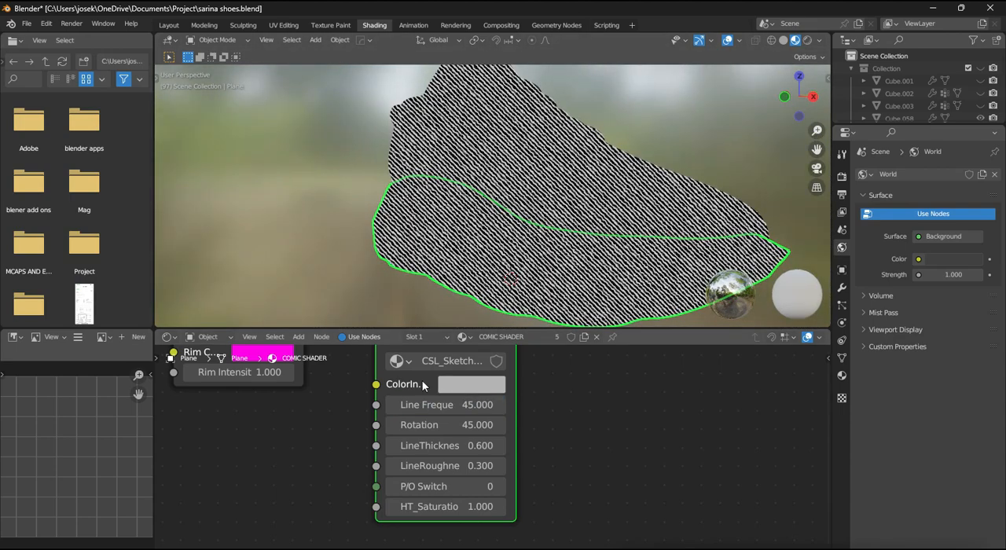
- Set the CSL_Sketchlines node's Rotation to 57, trying Line Thickness 0.700 before settling on 0.600
mouse_move(456, 425)
left_mouse_down()
mouse_move(445, 426)
mouse_move(472, 446)
mouse_move(535, 446)
mouse_move(488, 446)
mouse_move(504, 450)
left_mouse_up()
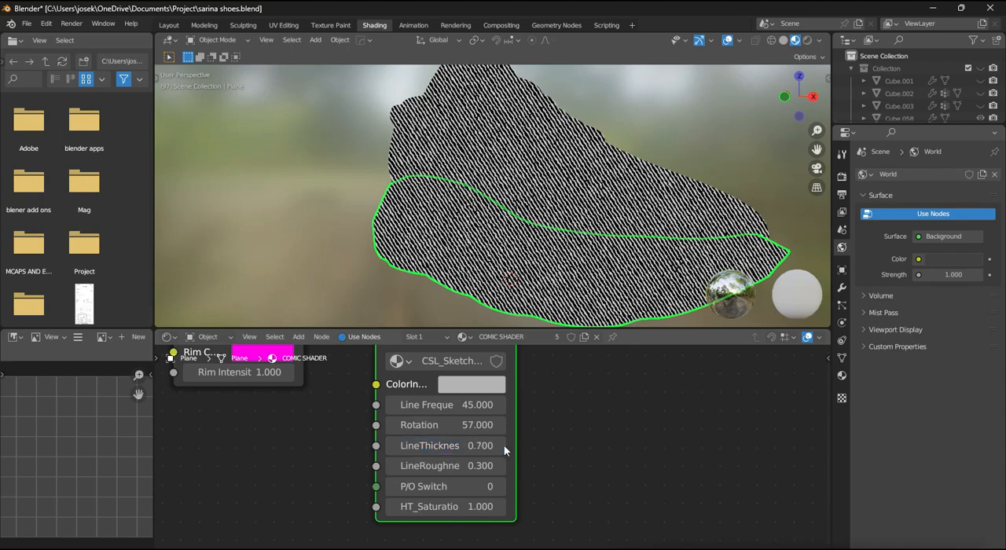
left_click(504, 446)
left_click(396, 444)
left_click(396, 444)
scroll(545, 273, "down", 3)
middle_click_drag(545, 273, 622, 275)
scroll(613, 275, "up", 3)
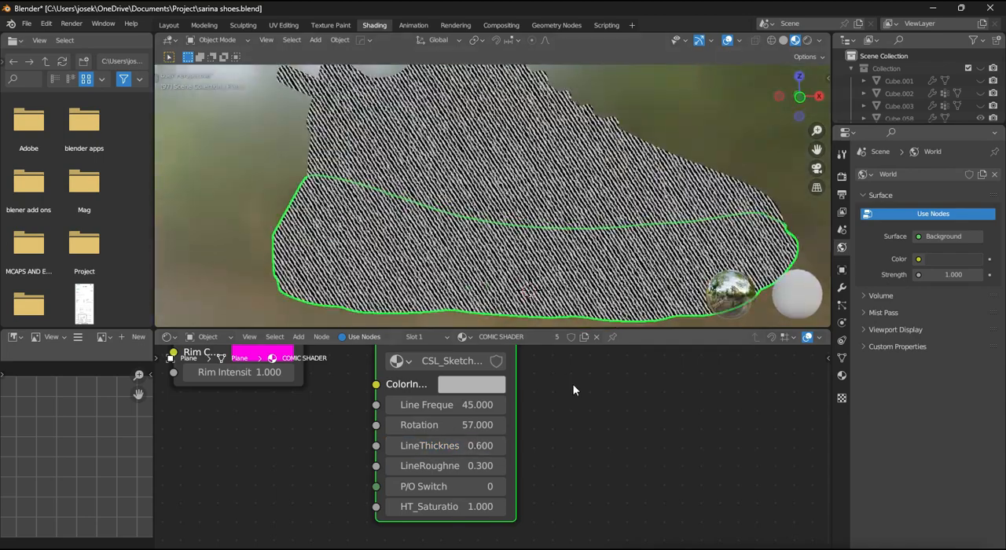
- Connect CSL_Base_Eevee's Combined Output to the CSL_Sketchlines node's ColorInput
mouse_move(573, 389)
middle_mouse_down()
mouse_move(571, 503)
mouse_move(602, 480)
mouse_move(550, 487)
mouse_move(585, 445)
mouse_move(599, 483)
middle_mouse_up()
mouse_move(415, 362)
left_mouse_down()
mouse_move(471, 539)
mouse_move(472, 486)
left_mouse_up()
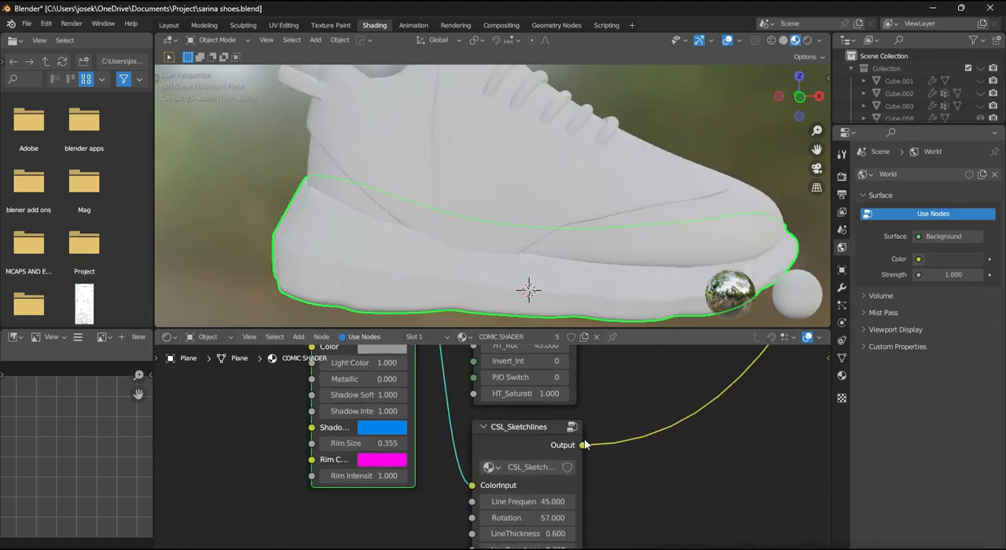
scroll(622, 442, "down", 6)
middle_click_drag(622, 442, 600, 467)
middle_click_drag(586, 283, 541, 286)
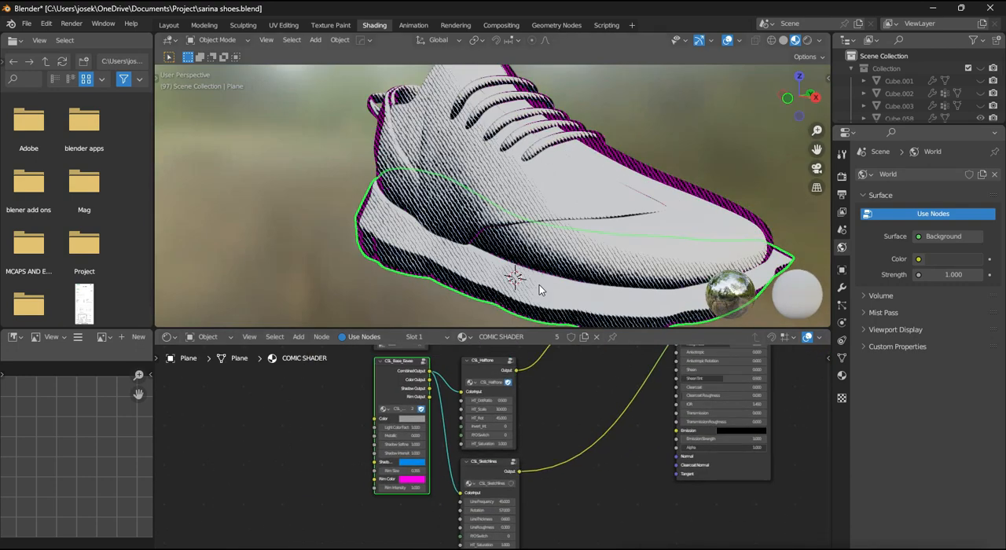
- Duplicate the Mix node and insert the copy between CSL_Sketchlines and the Material Output
scroll(571, 409, "down", 1)
middle_click_drag(570, 410, 510, 463)
key("shift+d")
left_click(541, 509)
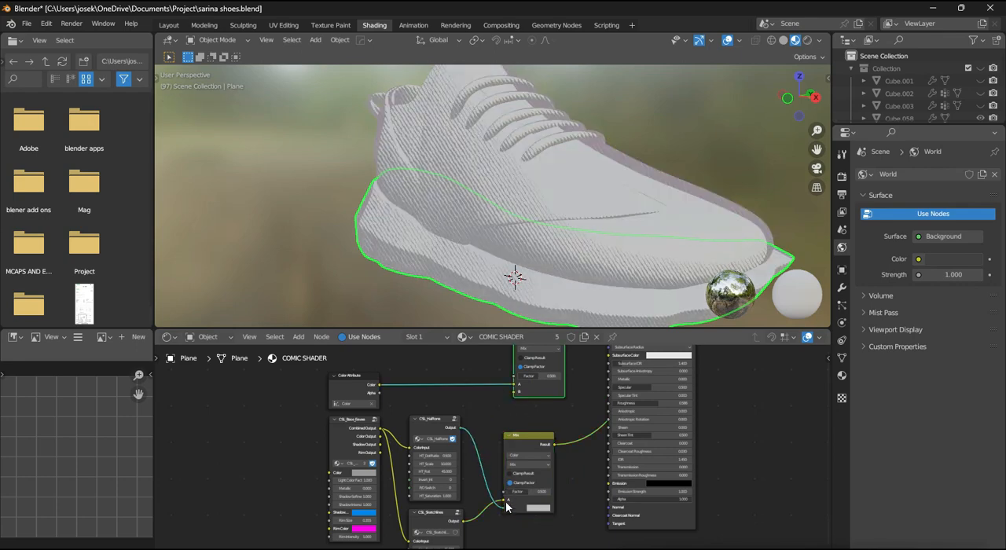
- Connect the CSL_Halftone Output to the new Mix node's A input and the CSL_Sketchlines Output to its B input
mouse_move(506, 507)
left_mouse_down()
mouse_move(492, 517)
mouse_move(506, 509)
left_mouse_up()
left_click(464, 519)
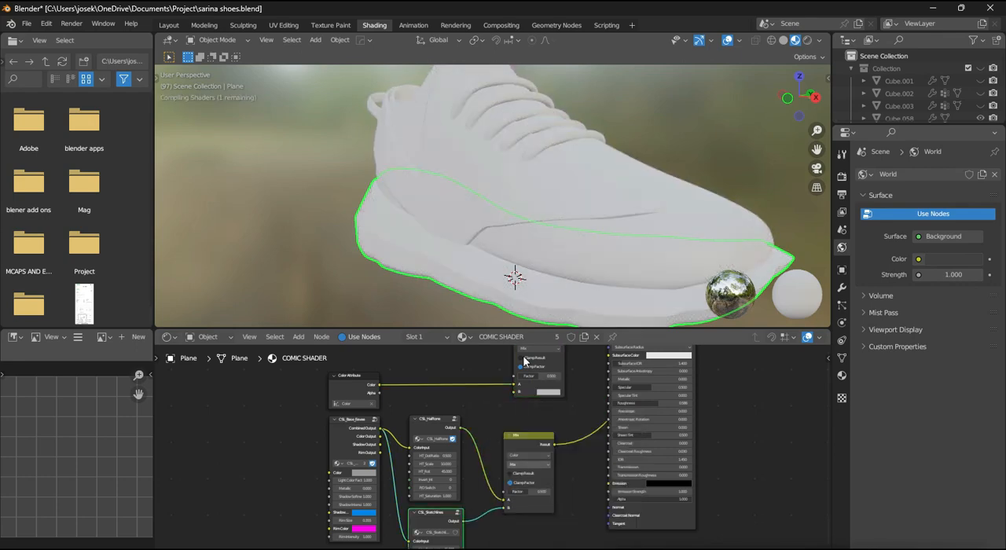
mouse_move(587, 256)
middle_mouse_down("shift")
mouse_move(559, 229)
mouse_move(595, 217)
mouse_move(588, 252)
middle_mouse_up("shift")
middle_click_drag(575, 422, 569, 446)
mouse_move(580, 253)
middle_mouse_down()
mouse_move(532, 269)
mouse_move(580, 265)
middle_mouse_up()
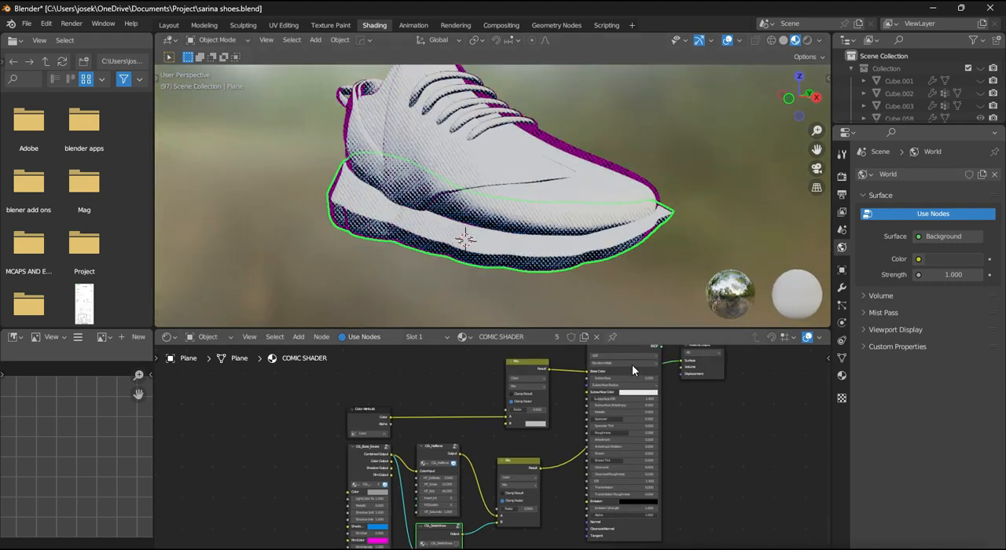
- Feed the new Mix node's Result into the Color Attribute Mix node's B input and reconnect the Principled BSDF to the Material Output's Surface
scroll(646, 372, "down", 2)
left_click_drag(505, 431, 504, 429)
scroll(495, 452, "down", 1)
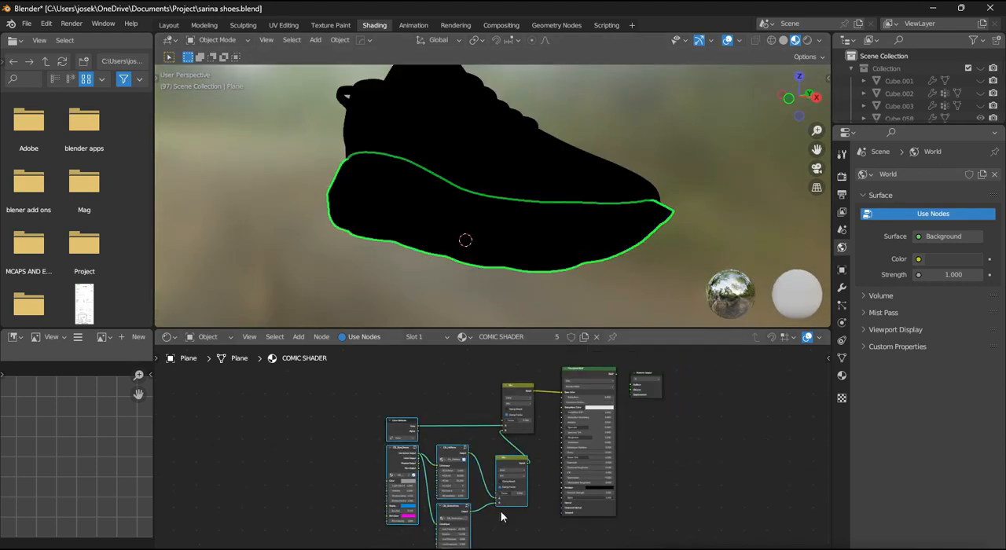
left_click_drag(484, 473, 461, 467)
scroll(555, 430, "up", 1)
left_click_drag(627, 368, 643, 382)
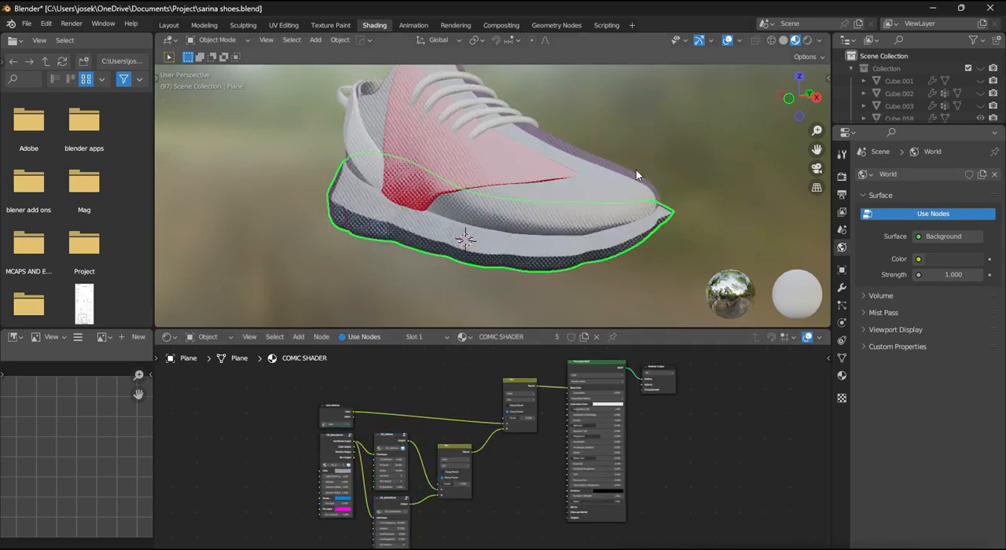
- Examine how the halftone dots and hatching blend with the painted colors on the shoe's upper and sole
scroll(684, 188, "up", 2)
scroll(682, 193, "down", 1)
middle_click_drag(637, 214, 669, 223)
scroll(668, 223, "up", 2)
middle_click_drag(667, 264, 576, 247)
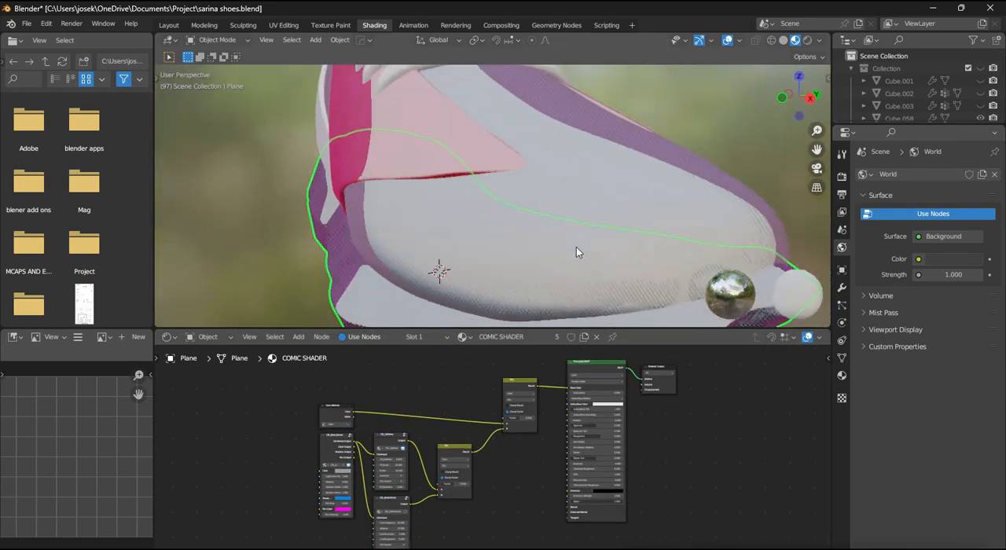
scroll(541, 260, "up", 2)
scroll(526, 425, "up", 1)
scroll(526, 426, "up", 1)
middle_click_drag(437, 249, 493, 260)
scroll(430, 246, "down", 2)
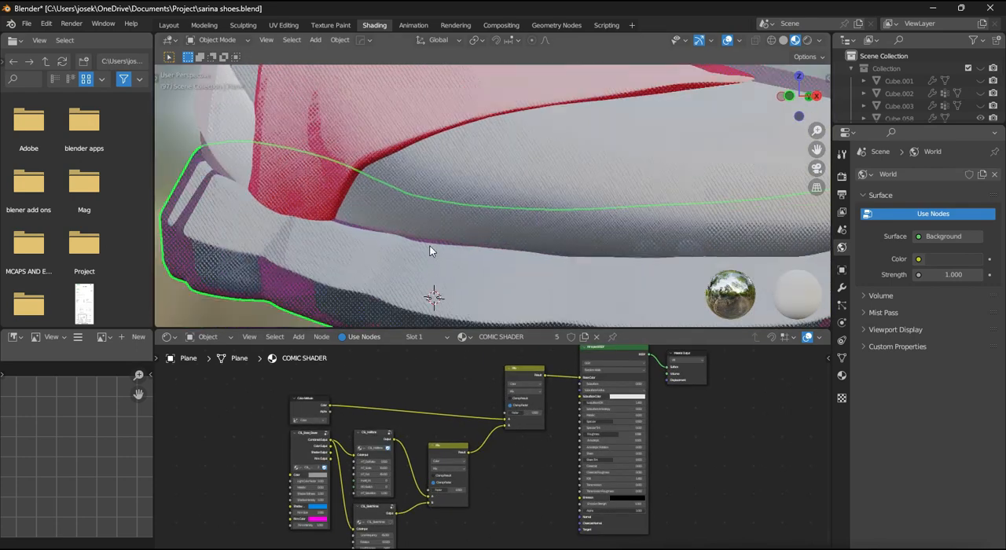
scroll(464, 240, "up", 3)
scroll(441, 472, "up", 6)
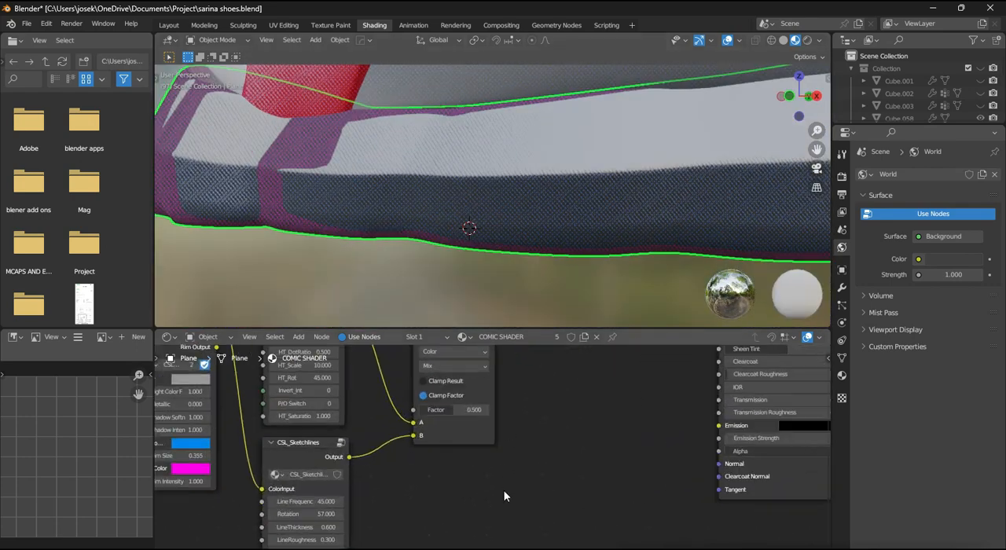
- Change the blending mode of the Mix node combining CSL_Halftone and CSL_Sketchlines to Add
left_click(417, 451)
scroll(456, 462, "down", 3)
mouse_move(456, 463)
middle_mouse_down()
mouse_move(528, 442)
mouse_move(504, 508)
middle_mouse_up()
scroll(528, 442, "up", 3)
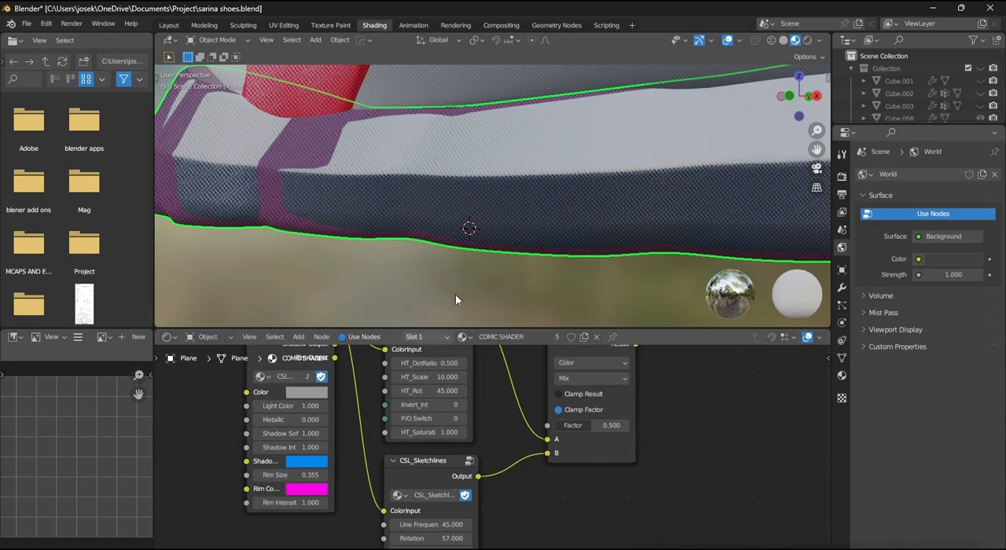
mouse_move(468, 274)
middle_mouse_down()
mouse_move(595, 244)
mouse_move(543, 269)
mouse_move(512, 240)
mouse_move(550, 236)
middle_mouse_up()
scroll(512, 239, "up", 3)
scroll(515, 451, "up", 4)
left_click(603, 428)
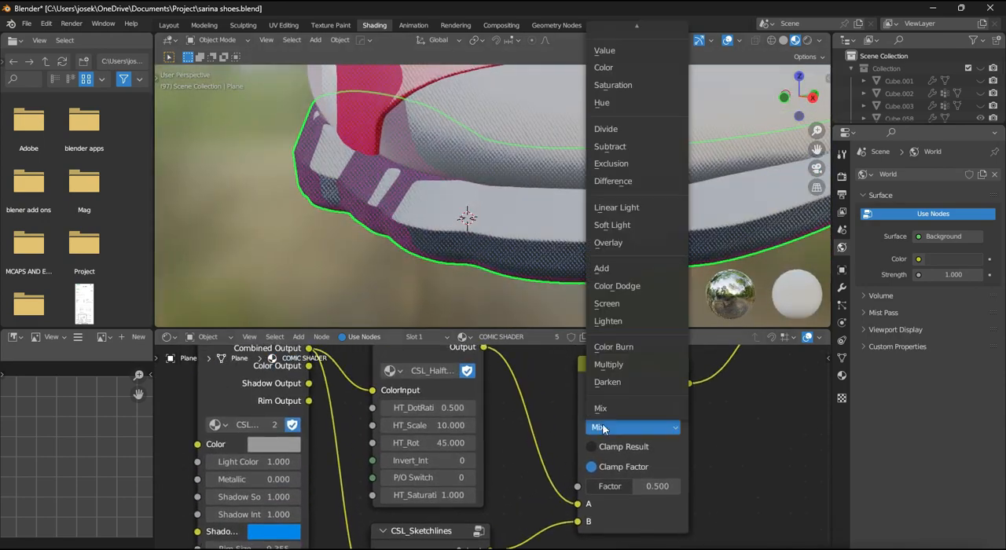
left_click(601, 268)
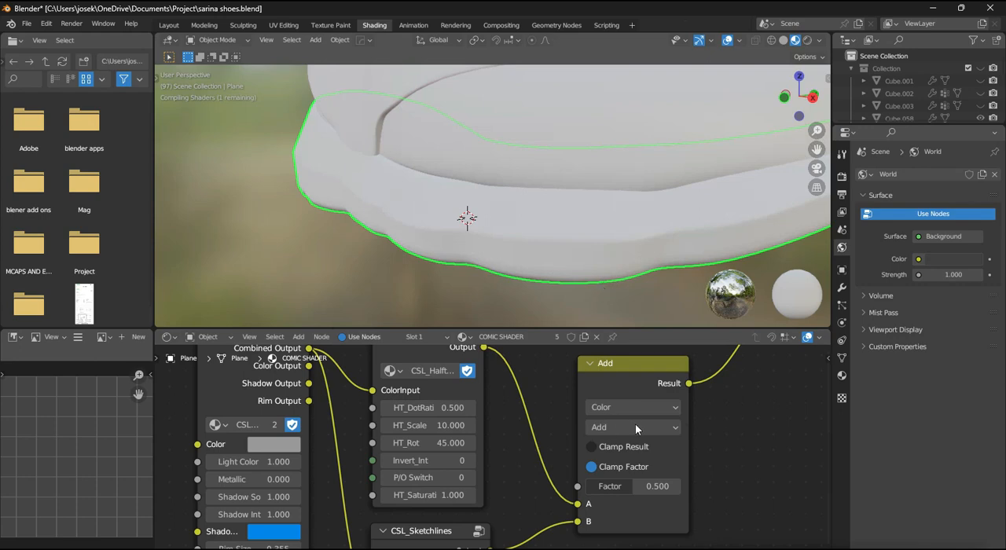
- Examine the shoe from several angles and distances with the halftone and sketch lines added together
scroll(599, 214, "down", 5)
mouse_move(599, 214)
middle_mouse_down()
mouse_move(588, 195)
mouse_move(580, 212)
mouse_move(528, 226)
mouse_move(567, 269)
middle_mouse_up()
scroll(580, 213, "up", 6)
scroll(552, 216, "down", 2)
scroll(568, 211, "down", 3)
scroll(546, 241, "up", 4)
scroll(546, 241, "down", 3)
middle_click_drag(491, 452, 422, 414)
scroll(498, 249, "up", 5)
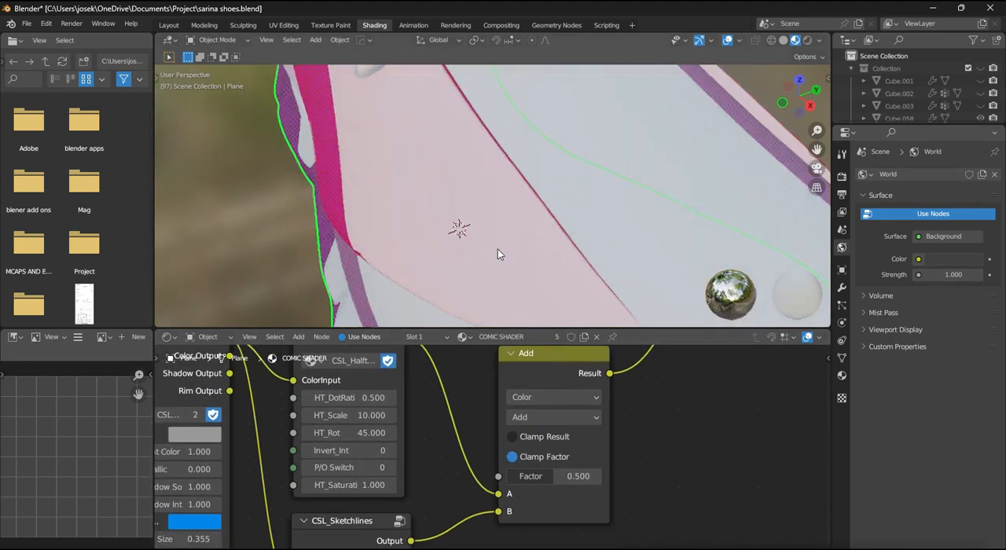
middle_click_drag(498, 249, 536, 228)
scroll(536, 234, "up", 2)
- Set the Add node's Factor to 0.300, trying 0.700 and 0.200 first
middle_click_drag(449, 456, 522, 449)
scroll(486, 426, "down", 1)
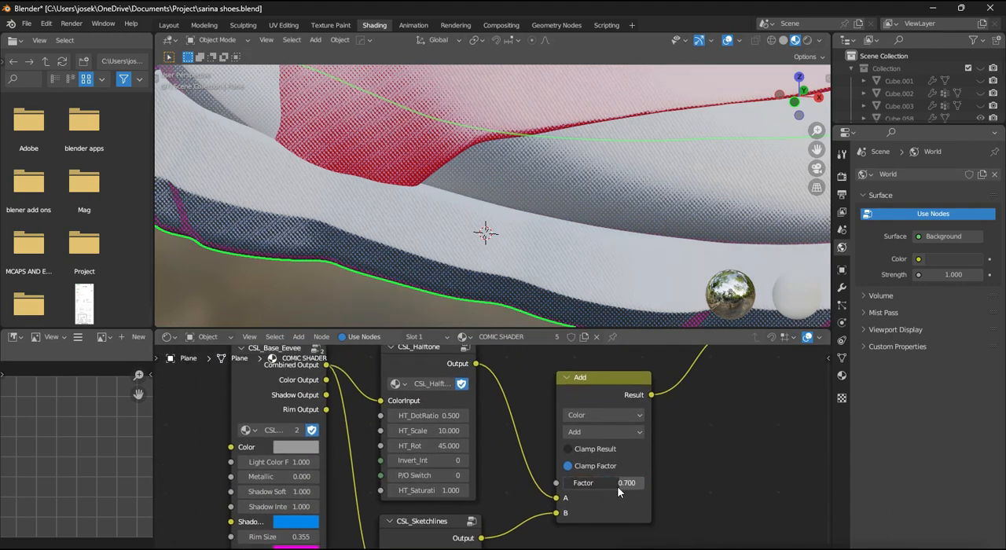
mouse_move(588, 483)
left_mouse_down()
mouse_move(563, 484)
mouse_move(603, 484)
left_mouse_up()
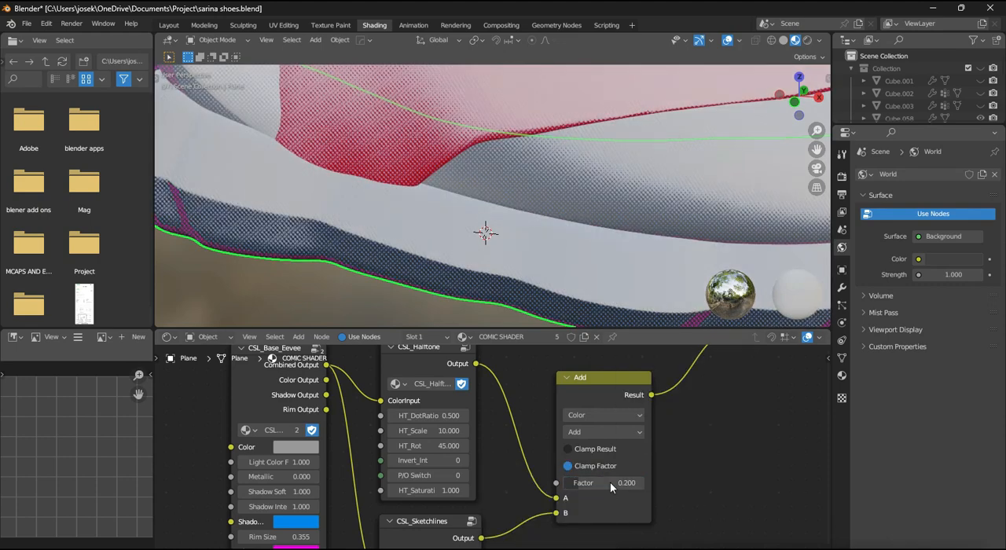
middle_click_drag(455, 139, 513, 333)
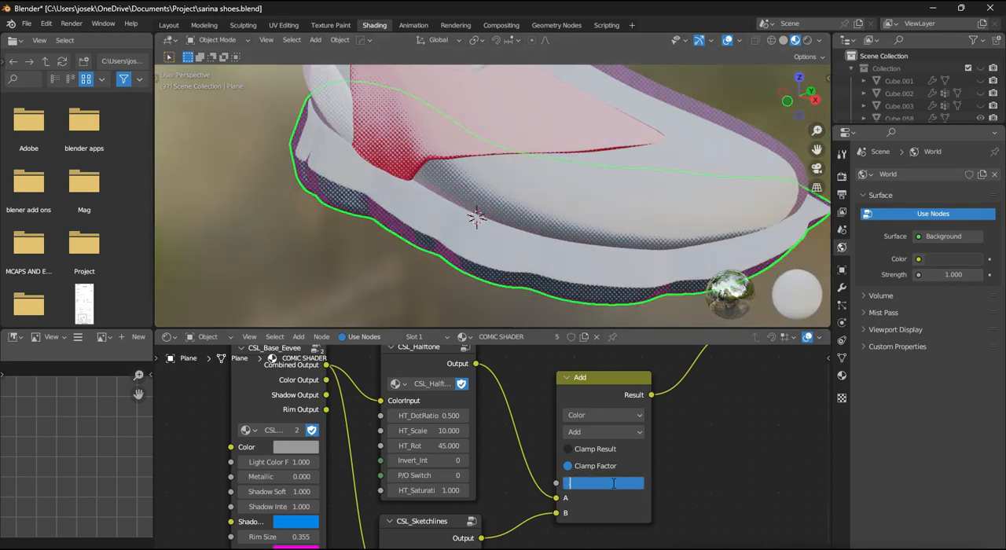
scroll(633, 299, "up", 2)
scroll(605, 289, "up", 2)
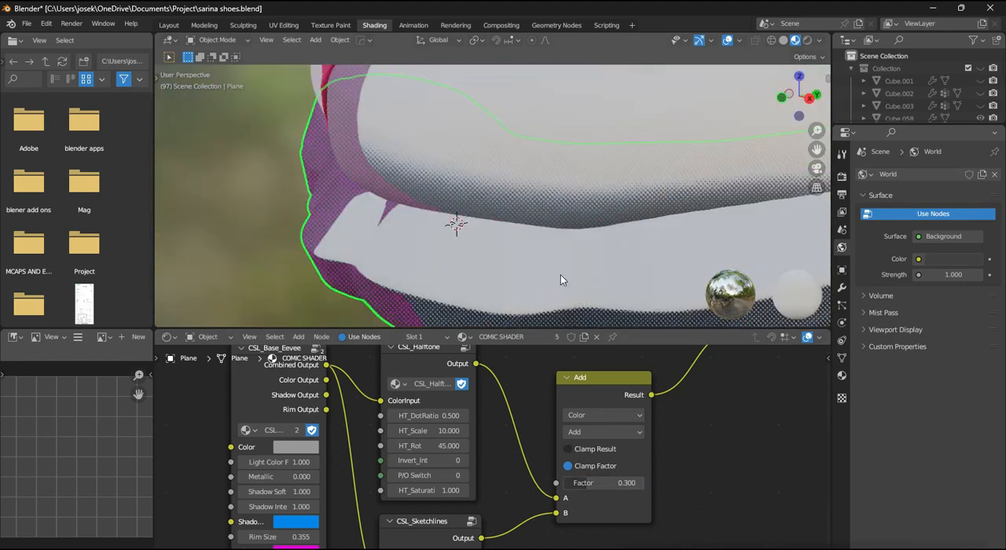
- Examine the halftone and hatching on the toe and sole at the new Add factor
scroll(564, 276, "up", 1)
scroll(554, 293, "down", 4)
scroll(534, 239, "up", 3)
middle_click_drag(544, 232, 528, 195)
scroll(510, 257, "down", 3)
scroll(500, 206, "down", 3)
scroll(582, 185, "up", 2)
scroll(538, 191, "down", 3)
middle_click_drag(638, 176, 580, 225)
scroll(498, 182, "up", 3)
scroll(474, 406, "down", 2)
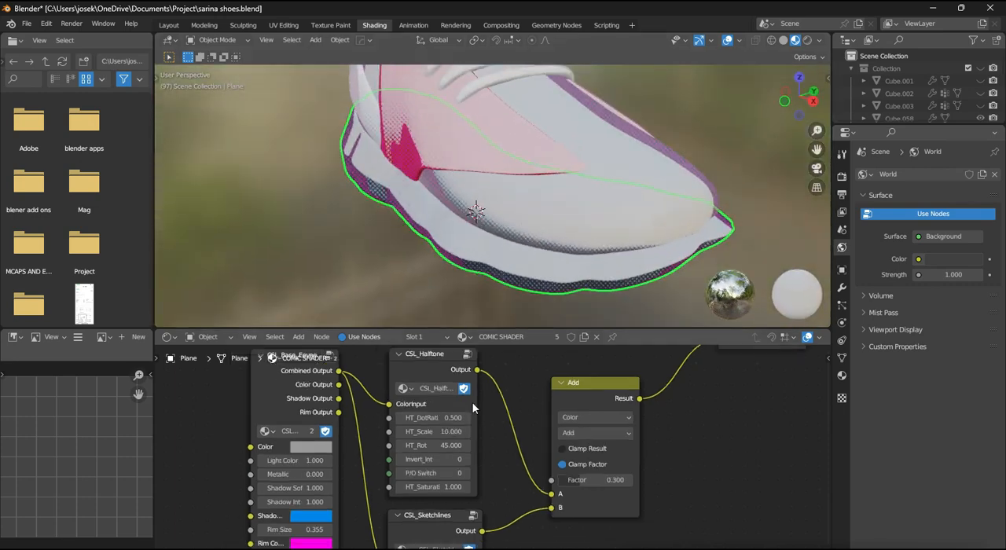
- Set the Principled BSDF's Specular to 0.250 and its Roughness to 0.573
middle_click_drag(487, 398, 544, 401)
middle_click_drag(536, 440, 785, 547)
scroll(582, 500, "up", 4)
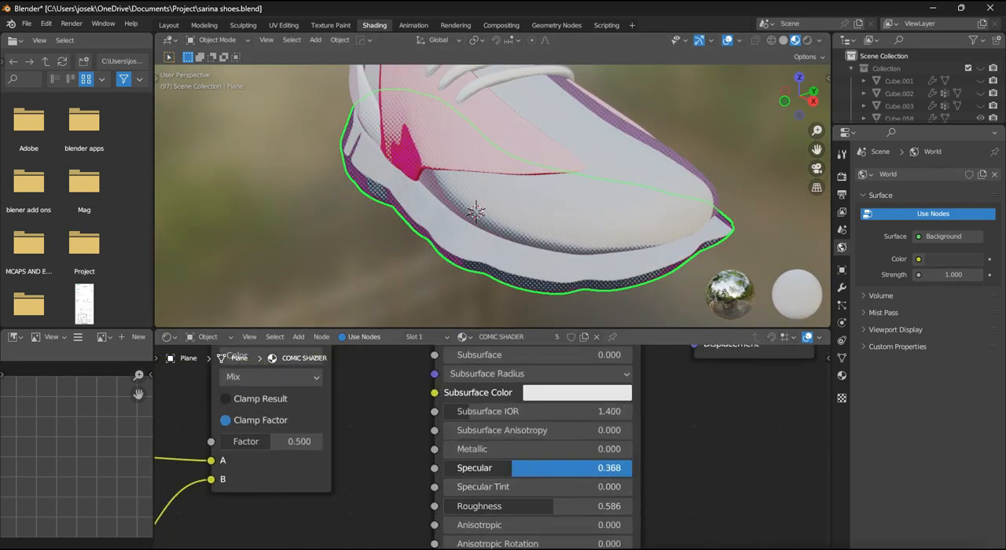
left_click_drag(554, 506, 552, 506)
scroll(531, 83, "down", 1)
middle_click_drag(525, 110, 568, 100)
scroll(568, 100, "up", 4)
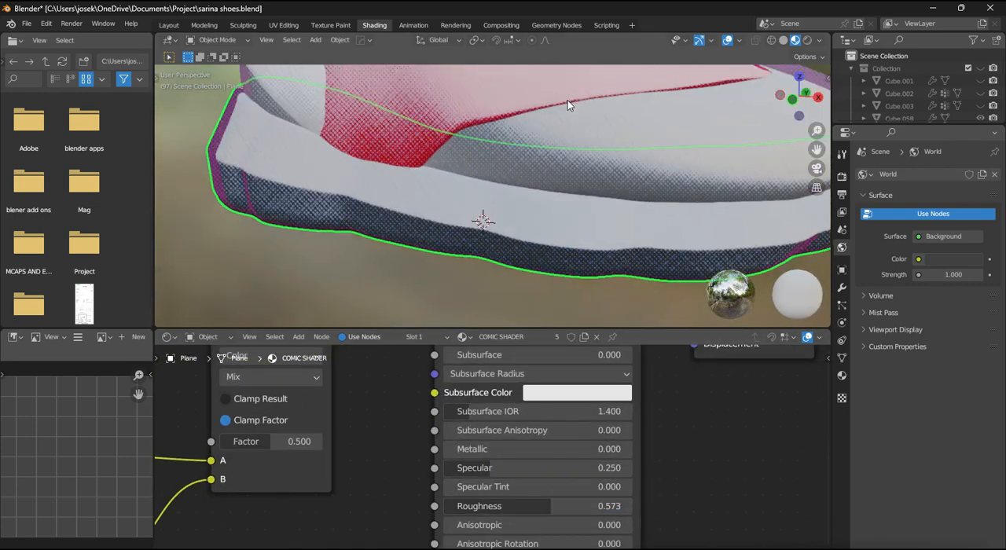
- Try a Metallic value of 0.505 on the Principled BSDF and reset it to 0.000
scroll(538, 441, "down", 1)
left_click_drag(535, 450, 666, 451)
type("0.477")
key("Return")
scroll(547, 264, "down", 5)
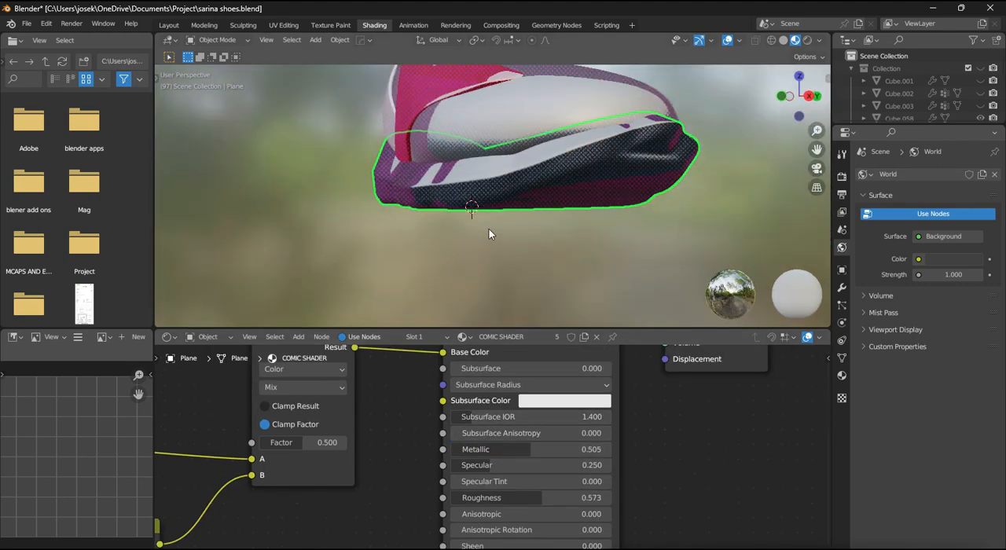
middle_click_drag(489, 234, 415, 236)
left_click_drag(515, 451, 431, 451)
- Raise the Principled BSDF's Specular to 0.673 and its Roughness to 0.805
left_click_drag(492, 465, 603, 466)
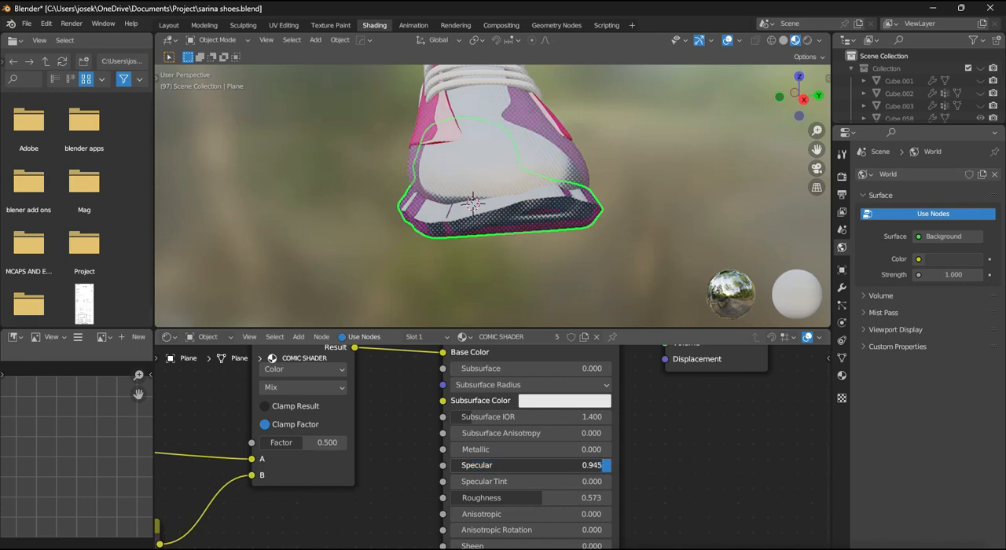
middle_click_drag(503, 255, 576, 257)
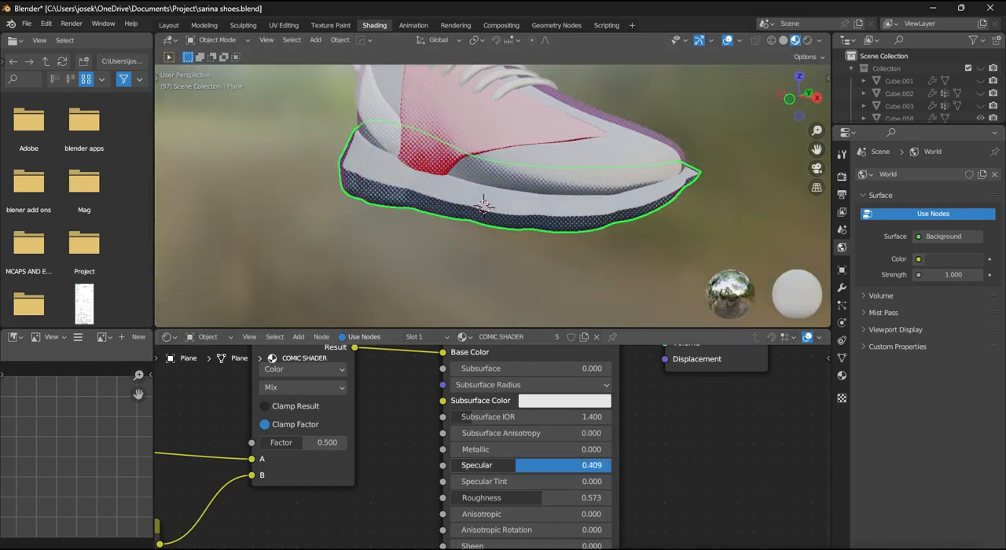
left_click_drag(581, 499, 585, 499)
middle_click_drag(559, 236, 585, 167)
scroll(483, 242, "up", 3)
scroll(586, 167, "down", 6)
- Unhide the Plane.004 floor and frame the shoe standing on it
key("KP_3")
scroll(966, 91, "down", 10)
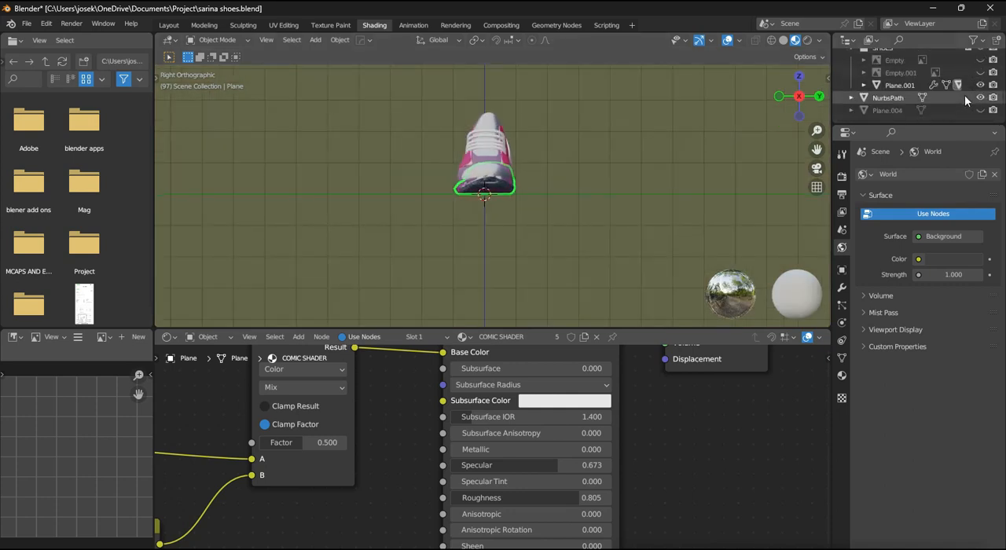
left_click(980, 111)
middle_click_drag(591, 212, 620, 210)
scroll(631, 203, "up", 5)
scroll(631, 203, "down", 8)
scroll(574, 210, "up", 3)
scroll(621, 211, "up", 6)
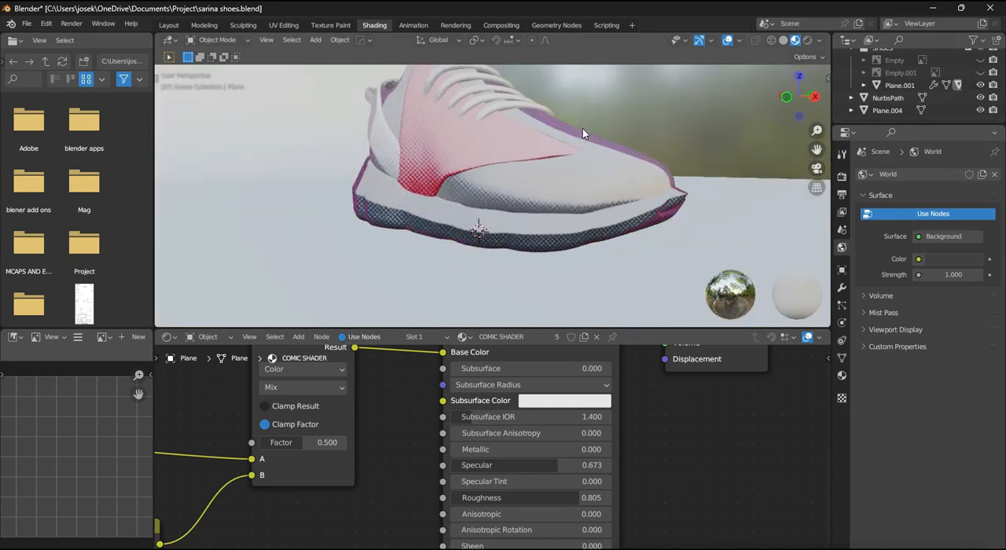
- Try a warm outdoor HDRI and a dark HDRI as the viewport shading environment
left_click(822, 39)
left_click(822, 137)
left_click(811, 187)
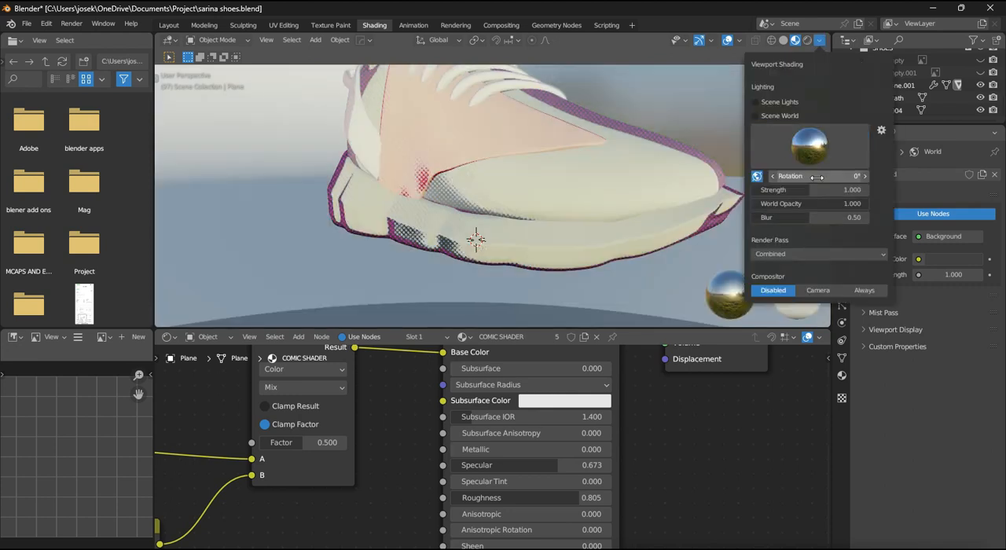
left_click(819, 118)
right_click(710, 110)
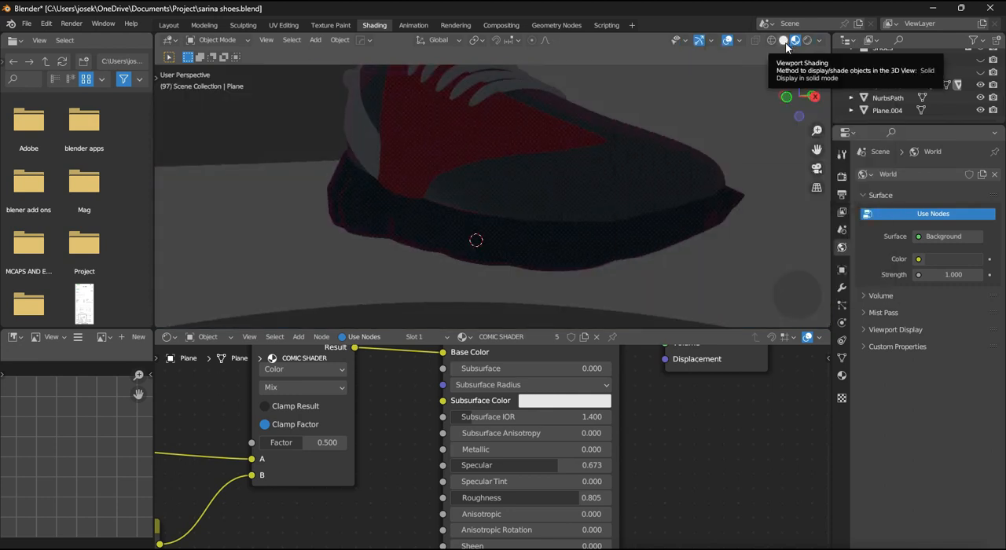
- Light the viewport with the blue-sky outdoor HDRI showing a building and rotate the environment
left_click(820, 41)
left_click(789, 116)
left_click(789, 163)
left_click(829, 185)
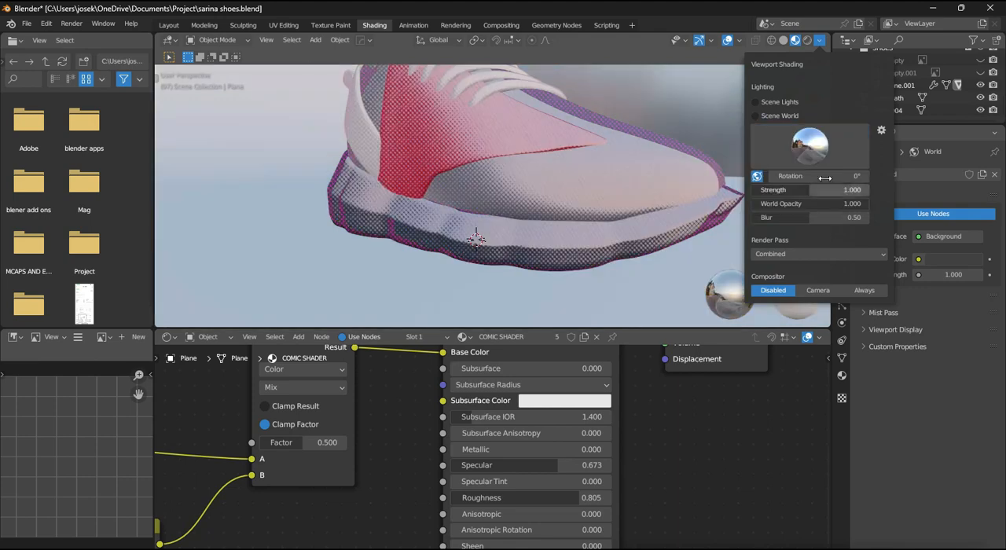
mouse_move(824, 176)
left_mouse_down()
mouse_move(857, 175)
mouse_move(823, 175)
left_mouse_up()
- Try different Factor values, including 0.700 and 1.000, on the Mix node feeding the Principled BSDF and compare the shoe
scroll(612, 360, "down", 3)
middle_click_drag(574, 378, 645, 418)
scroll(692, 394, "down", 5)
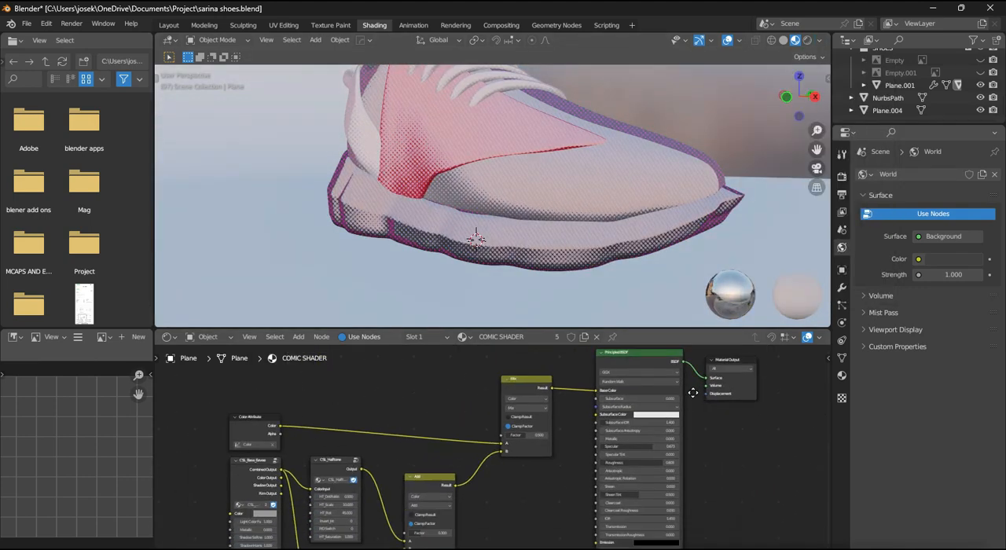
scroll(538, 444, "up", 6)
middle_click_drag(538, 444, 604, 411)
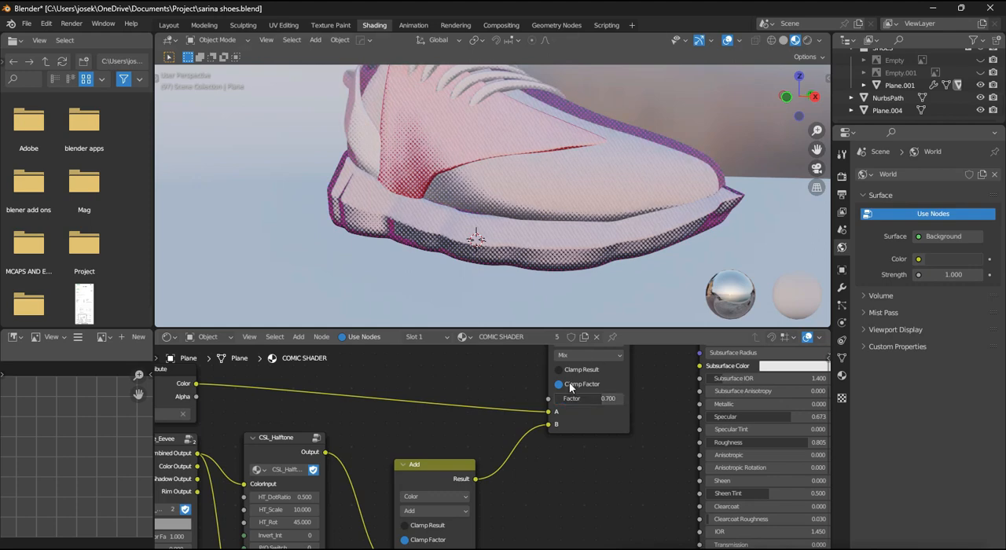
mouse_move(586, 398)
left_mouse_down()
mouse_move(523, 399)
mouse_move(589, 397)
mouse_move(564, 398)
left_mouse_up()
scroll(615, 229, "down", 3)
middle_click_drag(582, 242, 539, 218)
scroll(614, 228, "up", 5)
left_click_drag(579, 400, 639, 400)
scroll(573, 243, "down", 3)
middle_click_drag(574, 243, 629, 258)
scroll(629, 258, "up", 2)
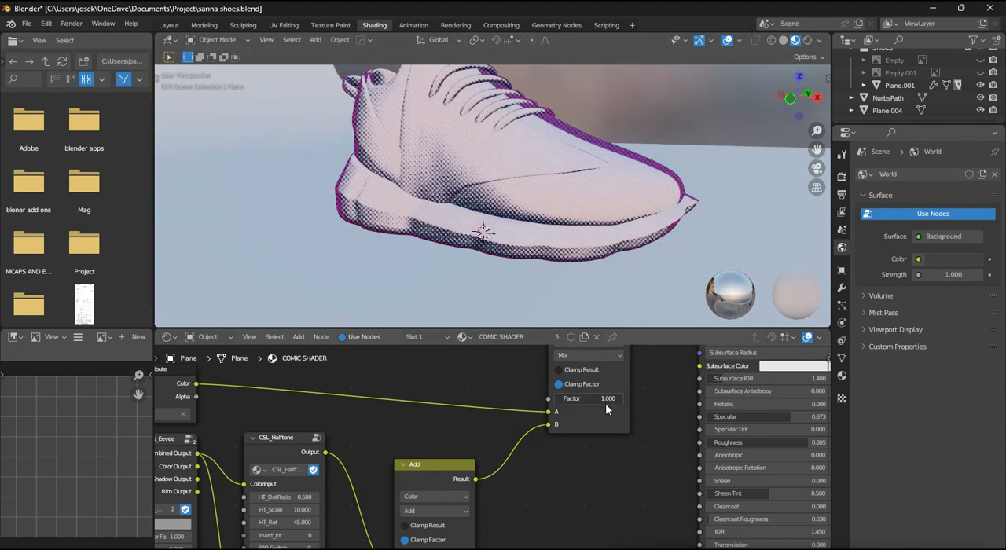
- Set the Factor of the Mix node feeding the Principled BSDF to 0.400
type("6")
key("Return")
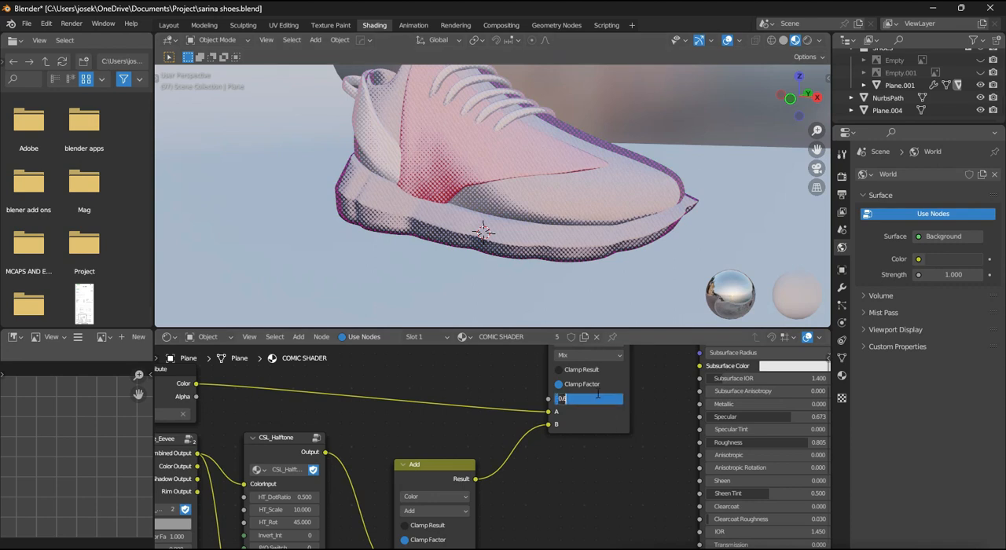
type("0.4")
key("Return")
- Change the blending mode of the Mix node feeding the Principled BSDF to Add and view the shoe
left_click(580, 359)
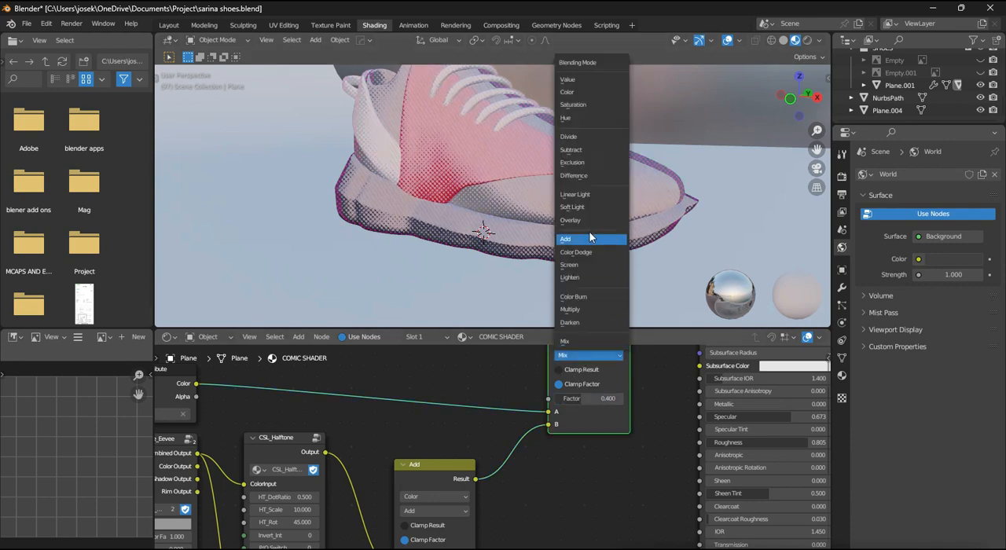
left_click(589, 231)
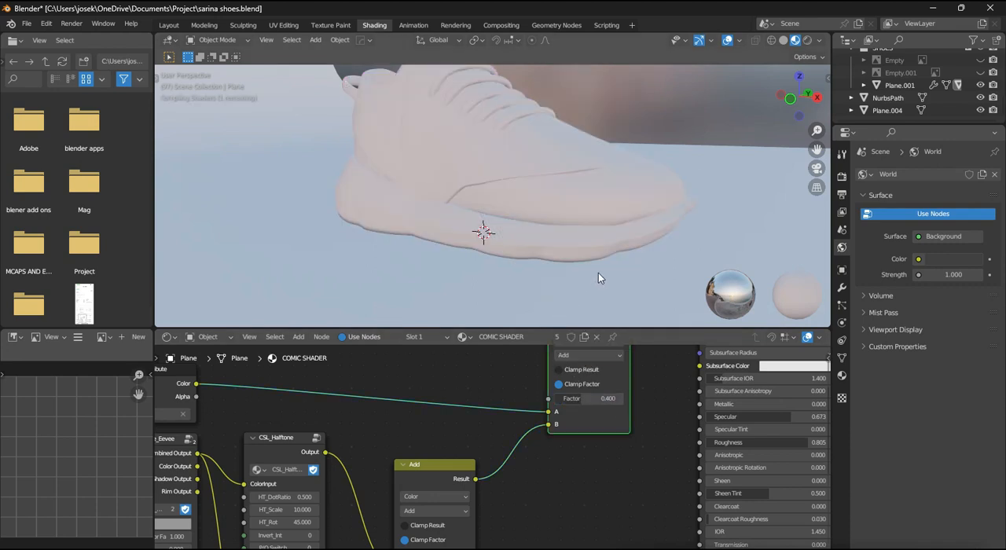
mouse_move(569, 252)
middle_mouse_down()
mouse_move(658, 243)
mouse_move(473, 238)
mouse_move(519, 238)
middle_mouse_up()
scroll(519, 240, "down", 2)
scroll(519, 242, "up", 2)
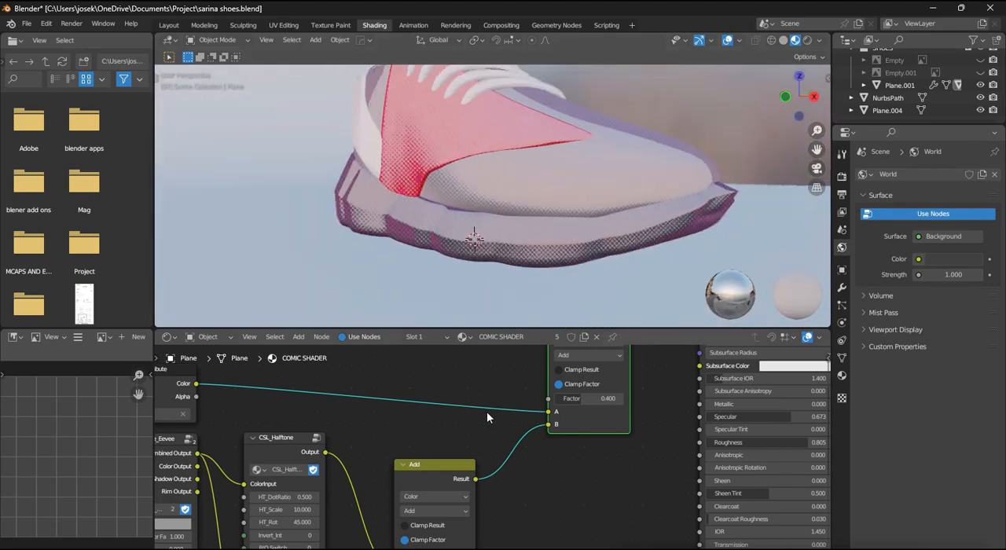
- Set the CSL_Base_Eevee node's shadow color to black
scroll(487, 413, "down", 1)
middle_click_drag(487, 413, 586, 258)
left_click(307, 417)
scroll(307, 417, "down", 14)
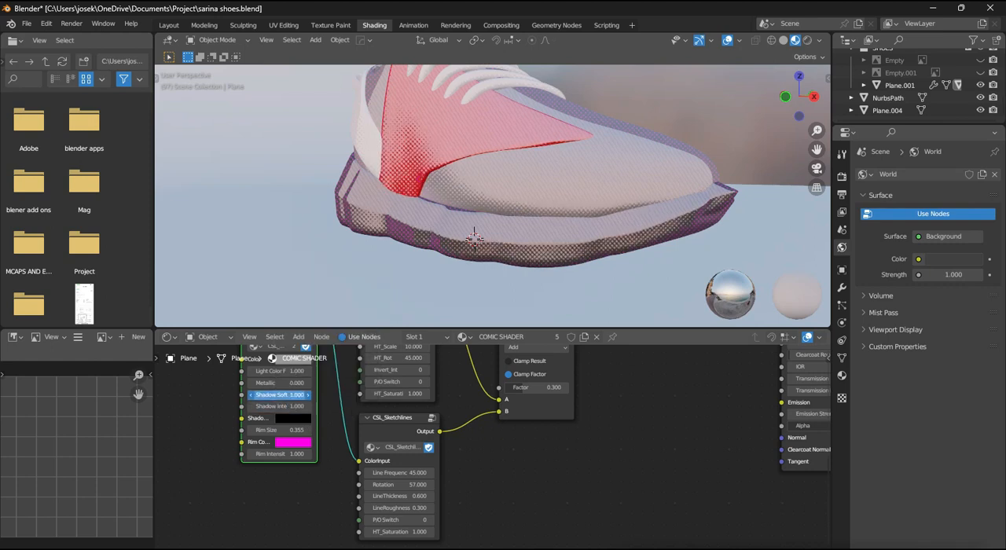
- Set the CSL_Base_Eevee node's Metallic to 0.100, trying a Rim Size of 0.255 before returning it to 0.355
left_click_drag(280, 394, 251, 395)
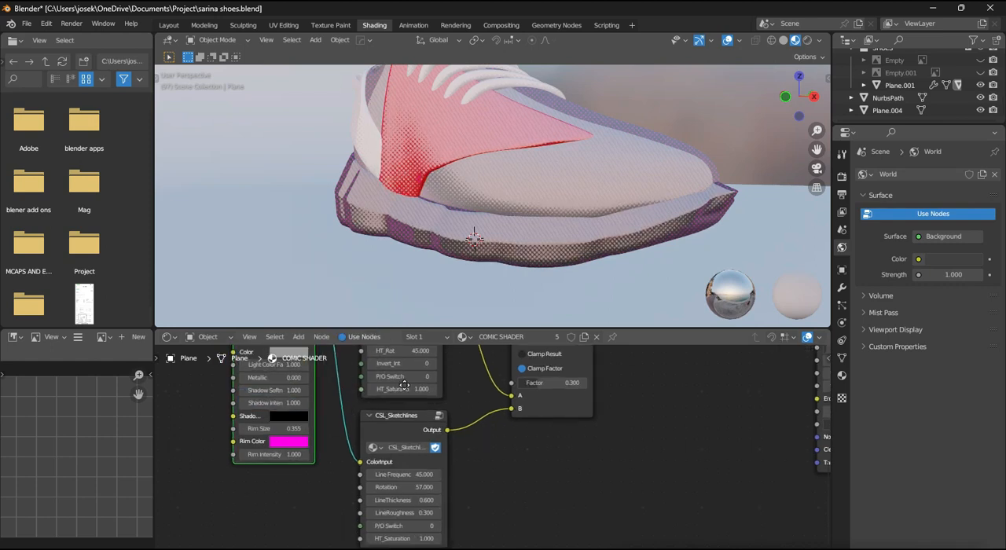
middle_click_drag(291, 402, 370, 404)
left_click_drag(369, 393, 372, 393)
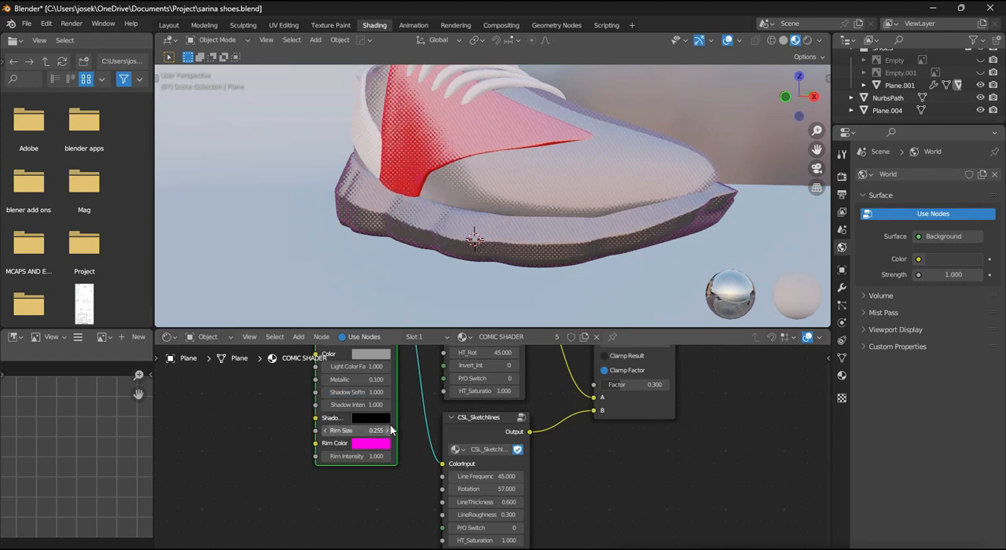
left_click_drag(374, 431, 399, 430)
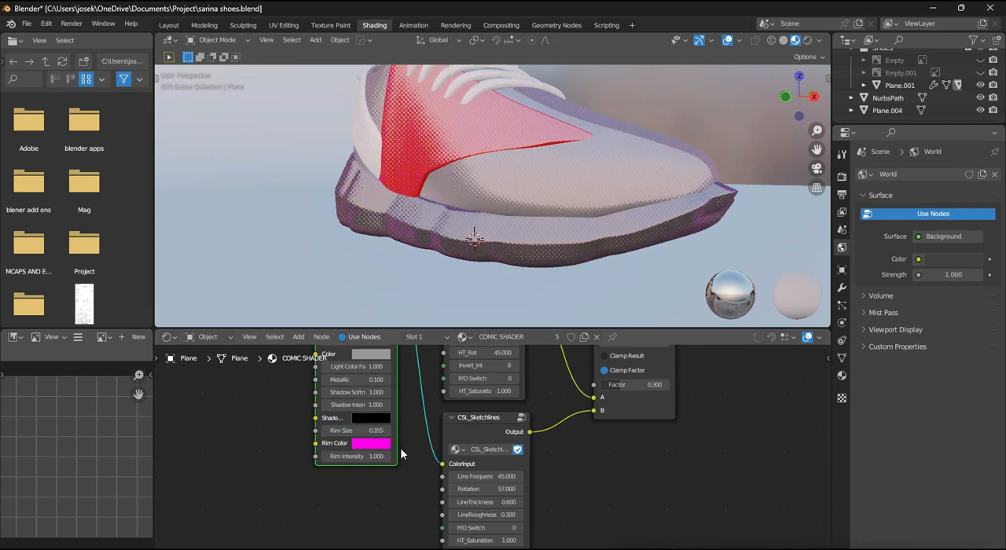
- Lower the HDRI strength in the Material Preview shading and turn on Scene Lights and Scene World
scroll(423, 448, "up", 4)
scroll(449, 473, "down", 2)
middle_click_drag(471, 460, 451, 398)
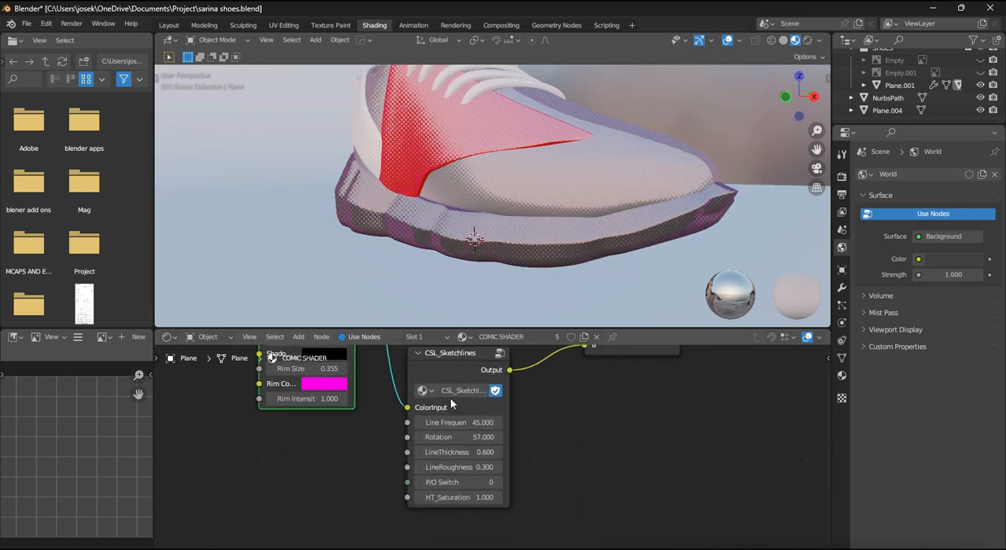
mouse_move(505, 275)
middle_mouse_down()
mouse_move(578, 272)
mouse_move(580, 258)
mouse_move(589, 277)
mouse_move(585, 261)
mouse_move(494, 239)
middle_mouse_up()
scroll(585, 262, "down", 3)
scroll(535, 212, "up", 5)
scroll(559, 196, "down", 3)
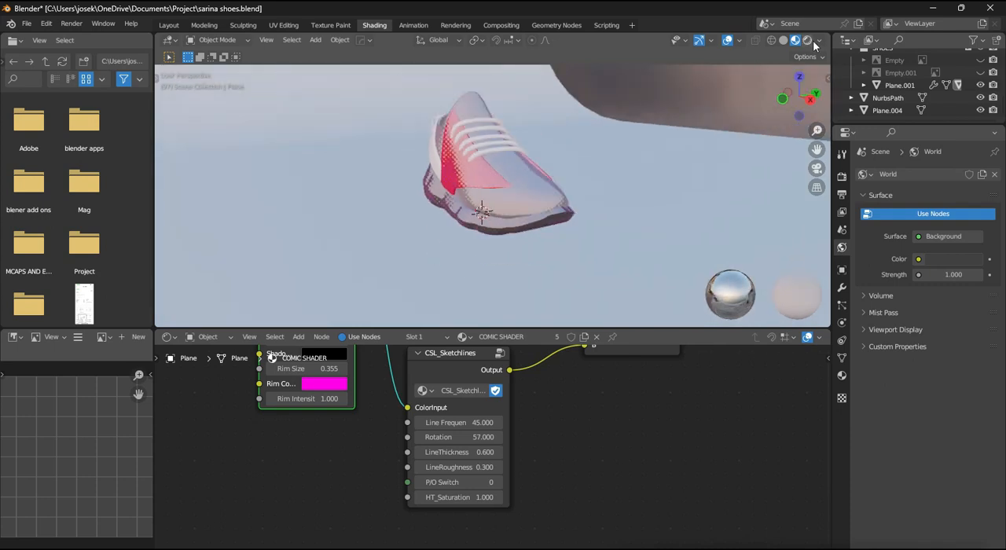
left_click(807, 40)
left_click(795, 40)
left_click(820, 41)
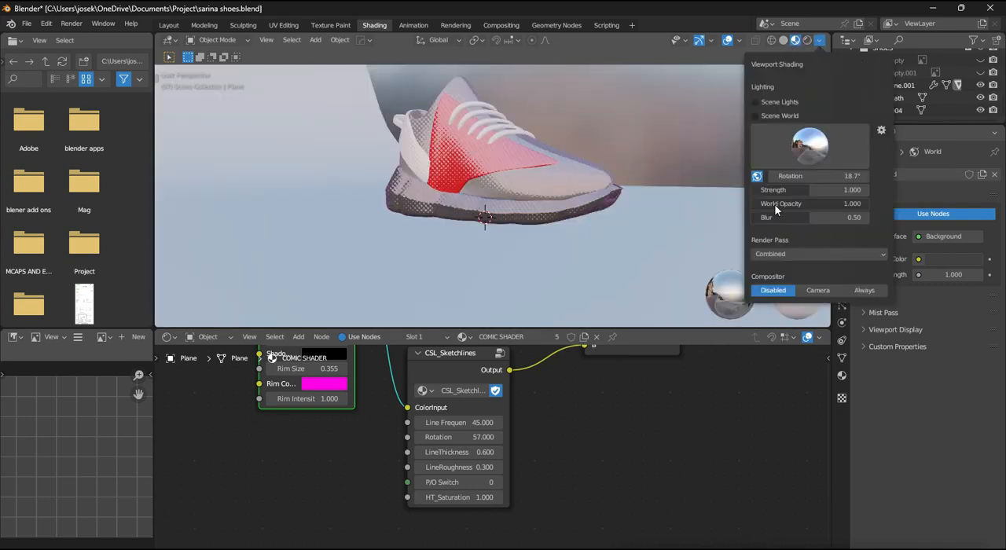
left_click_drag(808, 191, 759, 190)
left_click(790, 119)
- Add a light to the scene and make it a Sun light with a strength of 3
scroll(526, 233, "down", 5)
key("shift+a")
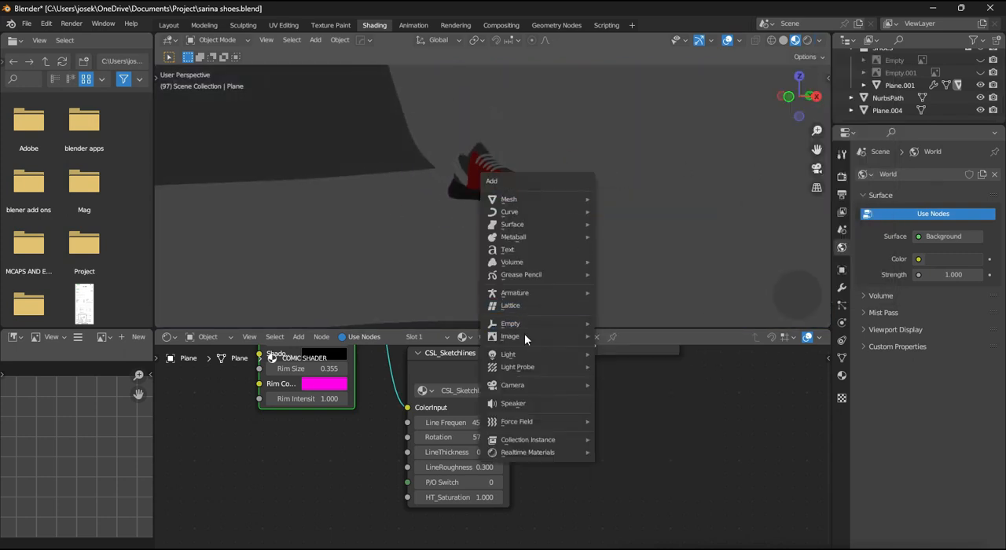
left_click(629, 354)
left_click(843, 323)
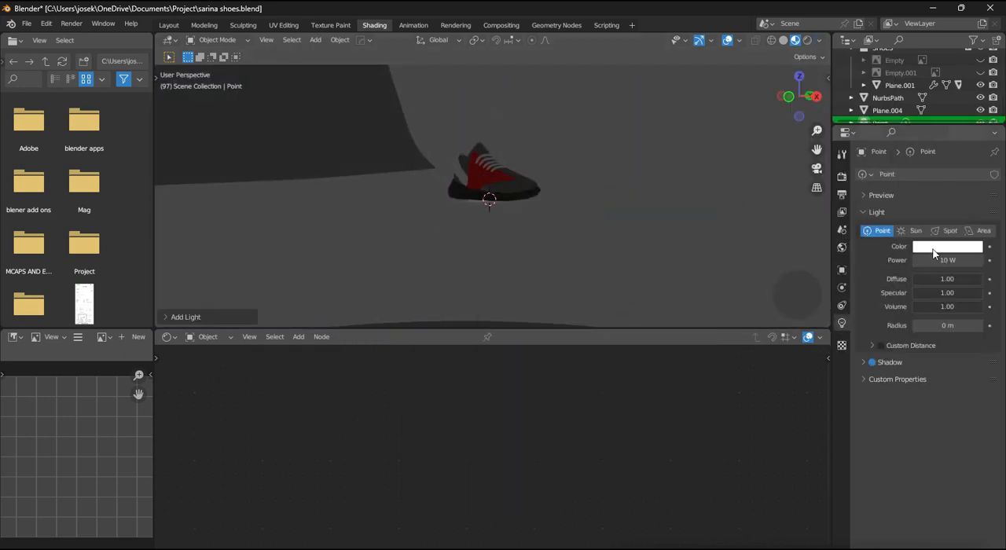
left_click(914, 230)
type("3")
key("Return")
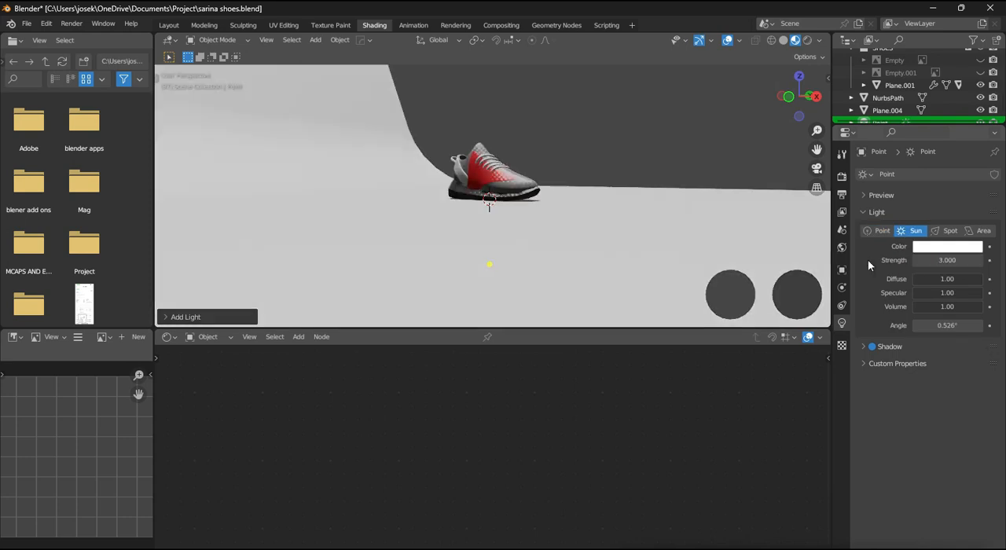
- Raise the sun light about 8 m along the global Z axis and rotate it so it lights the shoe at an angle
key("ctrl+KP_1")
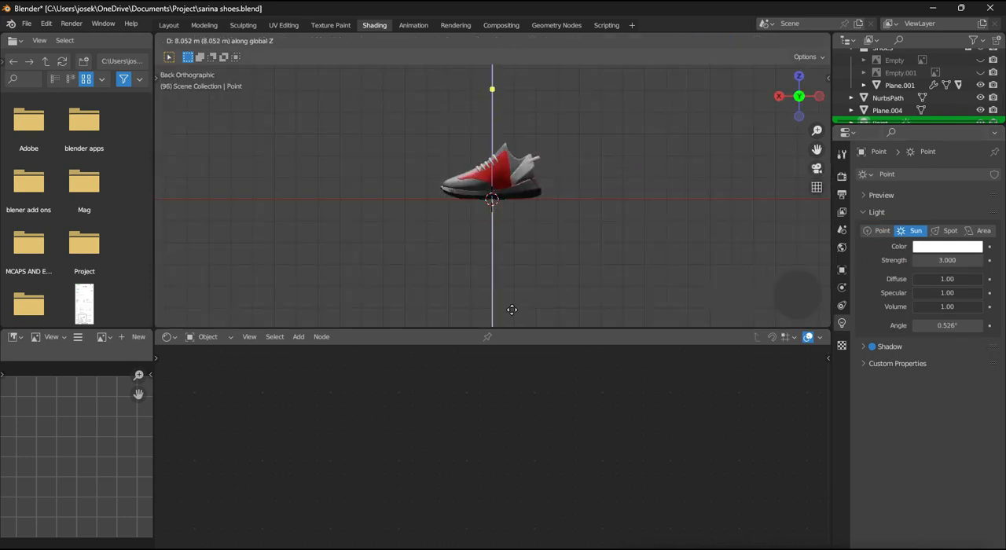
left_click(512, 310)
key("KP_3")
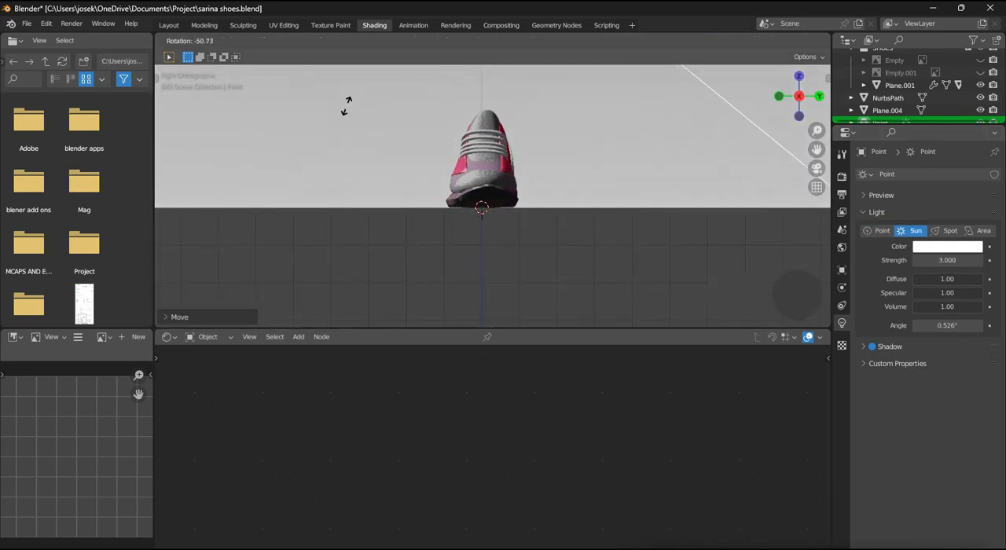
left_click(346, 104)
middle_click_drag(348, 106, 372, 131, "alt")
key("r")
left_click(661, 145)
middle_click_drag(655, 144, 640, 96)
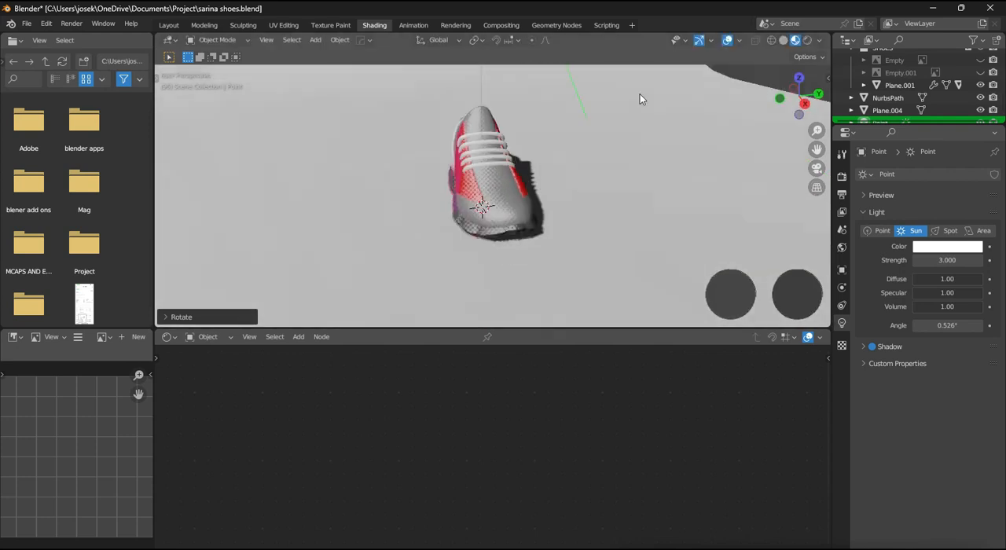
scroll(634, 133, "up", 3)
middle_click_drag(590, 185, 636, 173)
- Try a pale green color for the sun light and undo the color change
left_click(951, 250)
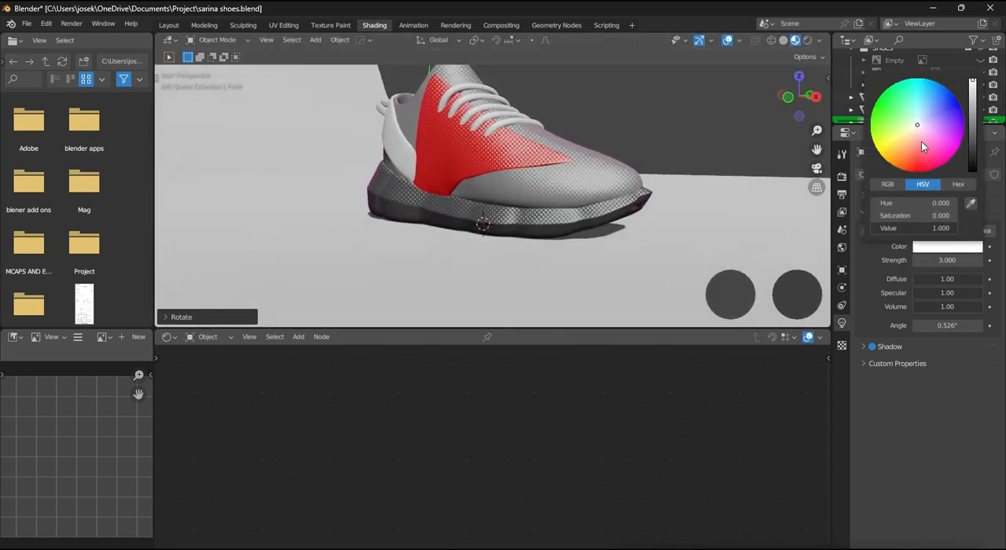
left_click_drag(923, 142, 910, 121)
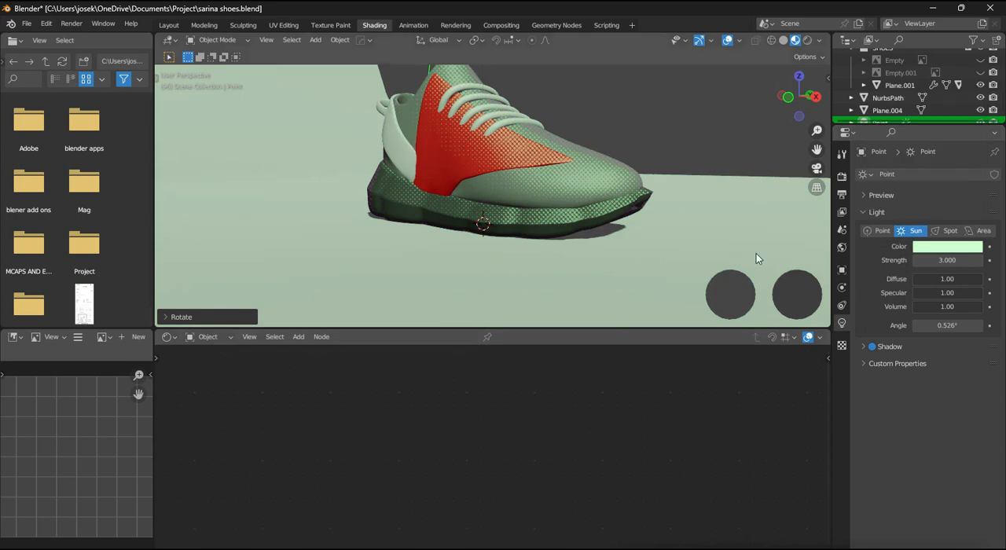
scroll(524, 220, "down", 2)
middle_click_drag(472, 228, 528, 207)
key("ctrl+z")
- View the white-lit shoe closely and save the Blender file
scroll(519, 220, "up", 2)
scroll(508, 213, "up", 3)
scroll(528, 207, "down", 2)
key("ctrl+s")
scroll(531, 212, "down", 4)
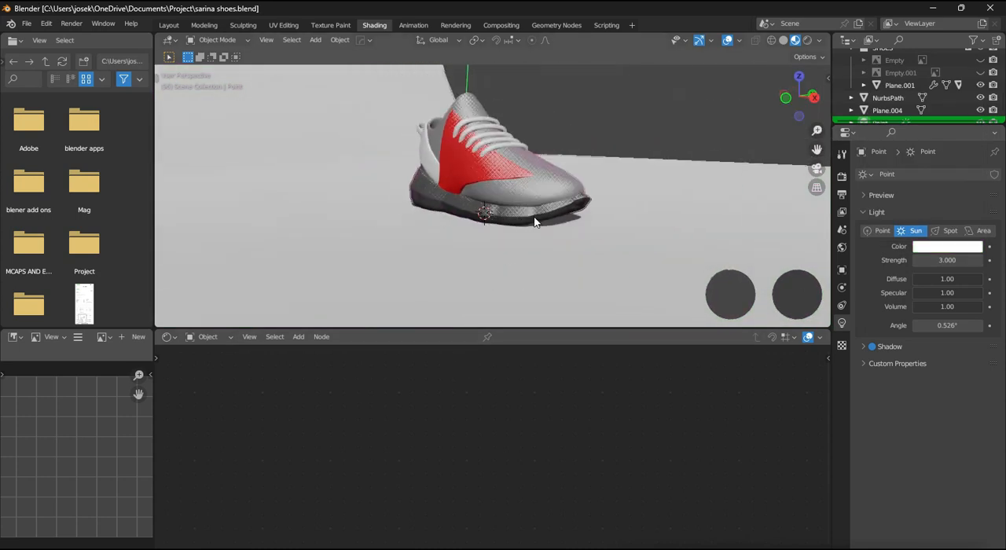
- Select the heel strap and then the shoe body, and apply Link/Transfer Data between them
left_click(446, 179)
scroll(500, 195, "up", 2)
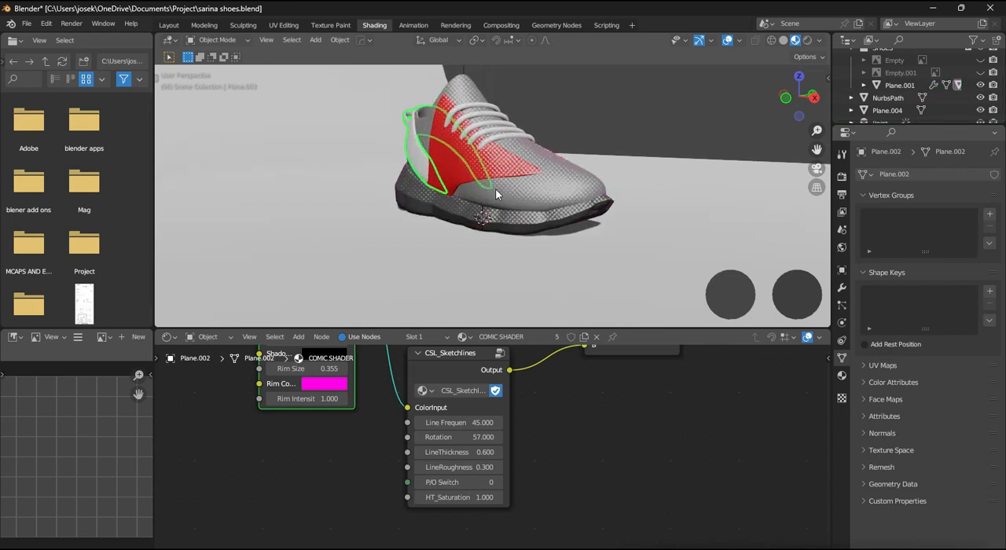
left_click(497, 200, "shift")
key("ctrl+l")
left_click(472, 196)
middle_click_drag(498, 197, 556, 195)
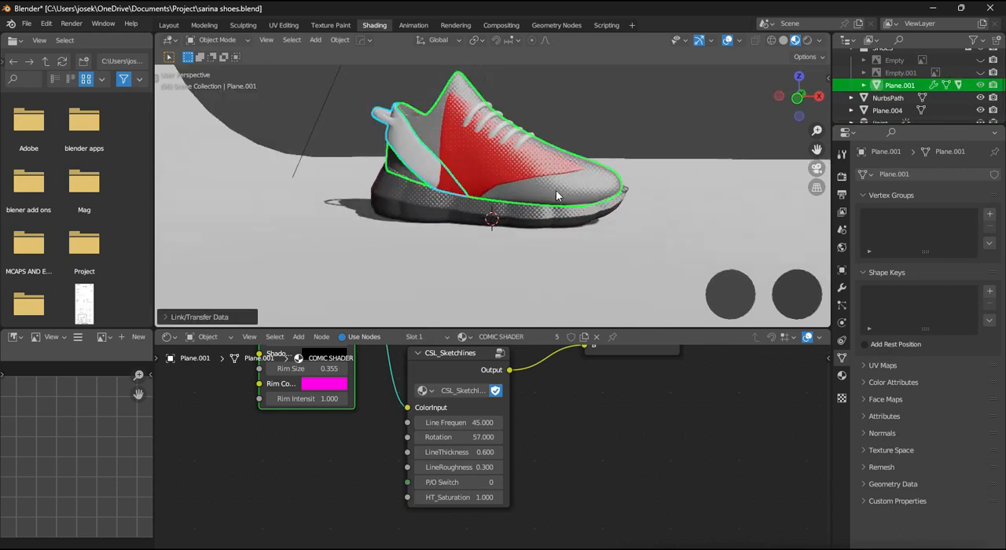
- Focus on the heel strap and turn off Scene World in the viewport shading settings
left_click(436, 169)
key("KP_Divide")
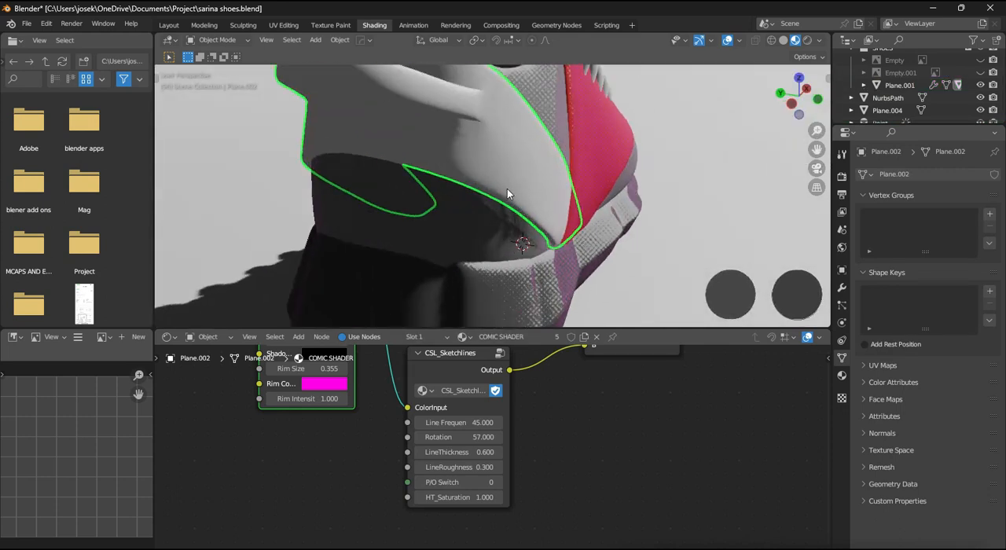
middle_click_drag(514, 185, 483, 187)
left_click(821, 43)
left_click(799, 114)
- Examine the halftone shading on the heel strap and shoe body from several angles, along with the COMIC SHADER nodes
scroll(550, 182, "up", 3)
mouse_move(562, 185)
middle_mouse_down()
mouse_move(521, 184)
mouse_move(543, 174)
mouse_move(577, 191)
middle_mouse_up()
key("KP_Divide")
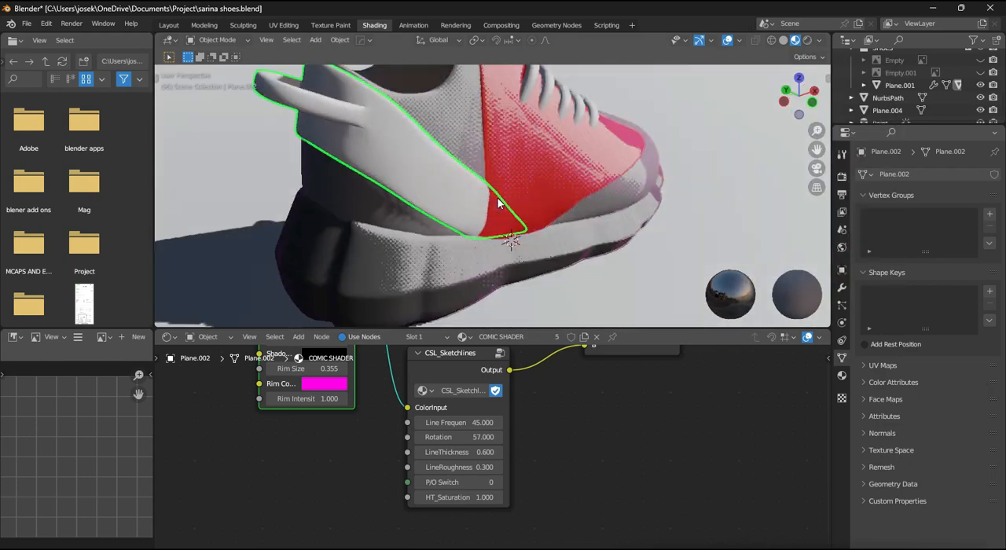
scroll(476, 425, "down", 2)
middle_click_drag(475, 425, 452, 389)
middle_click_drag(448, 254, 394, 302)
key("ctrl+Tab")
key("Escape")
left_click(388, 220)
middle_click_drag(390, 219, 442, 137)
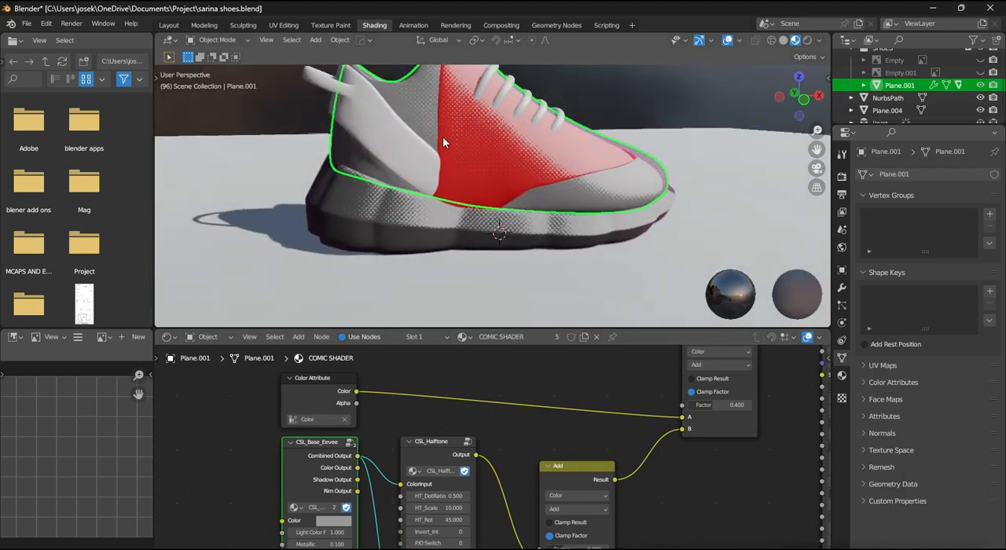
scroll(475, 181, "up", 4)
left_click(419, 190)
middle_click_drag(418, 190, 469, 217)
scroll(470, 217, "down", 3)
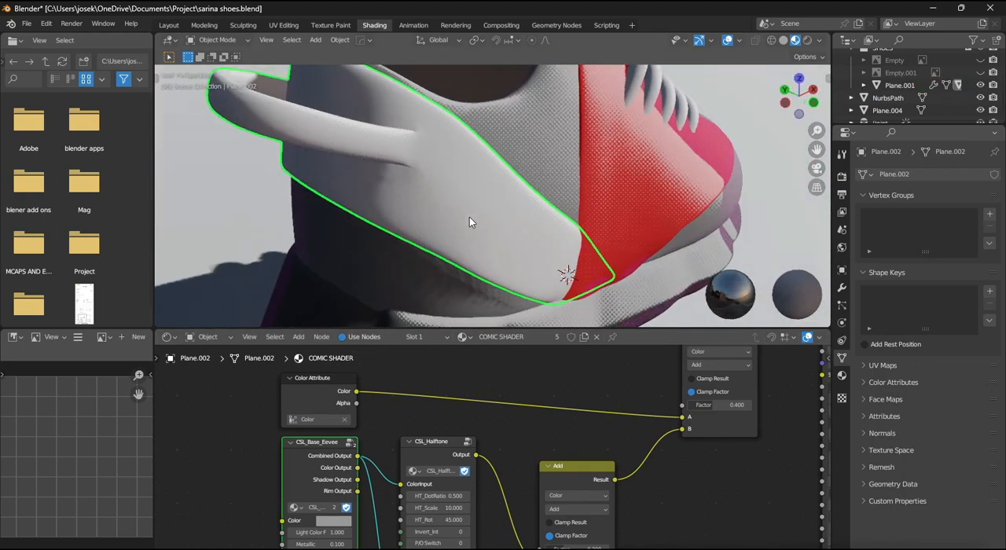
scroll(470, 217, "down", 4)
middle_click_drag(621, 224, 523, 235)
scroll(469, 236, "down", 3)
scroll(521, 240, "up", 2)
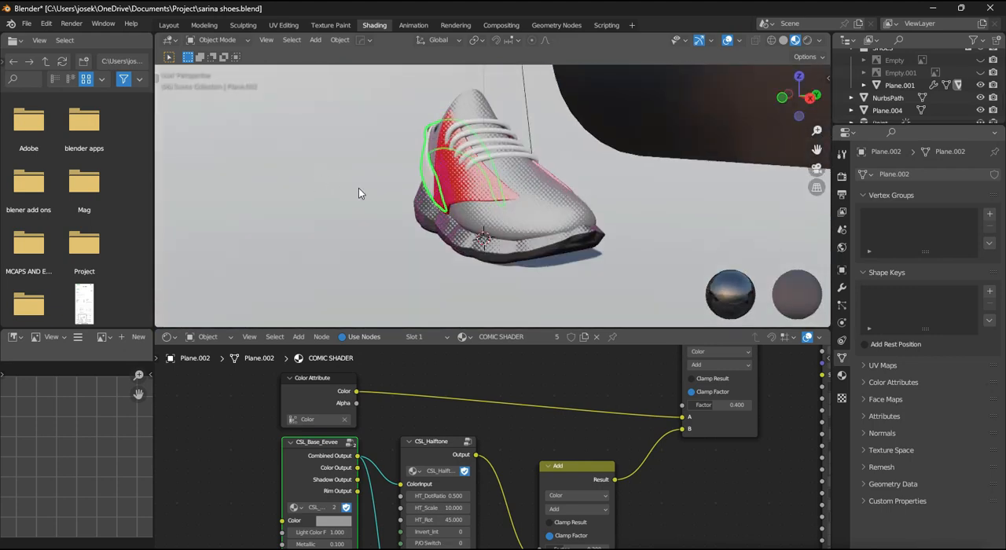
- Recolor the shoe's red side panel, Plane.003, bright yellow in Sculpt Mode using the Paint brush color
key("ctrl+Tab")
left_click(507, 197)
scroll(417, 139, "down", 4)
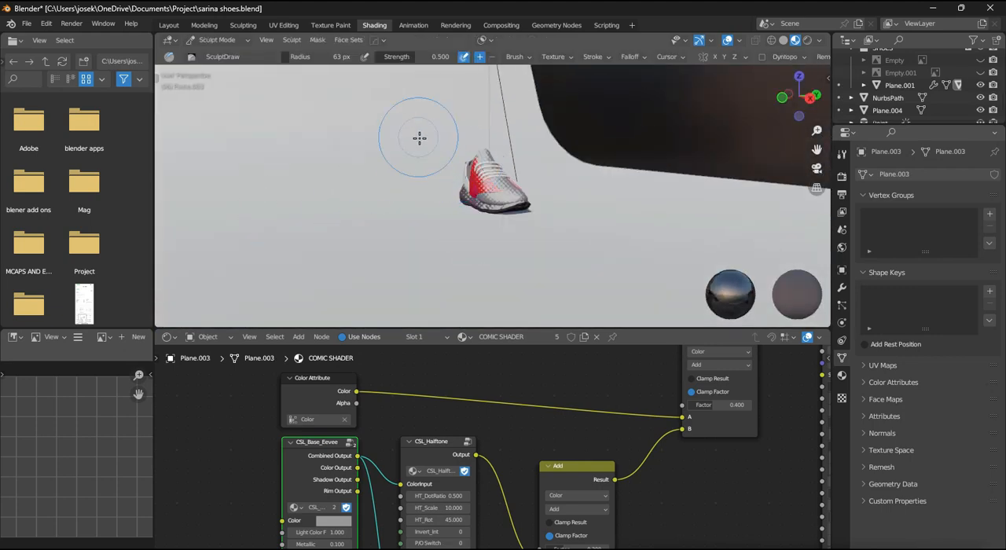
scroll(207, 252, "down", 10)
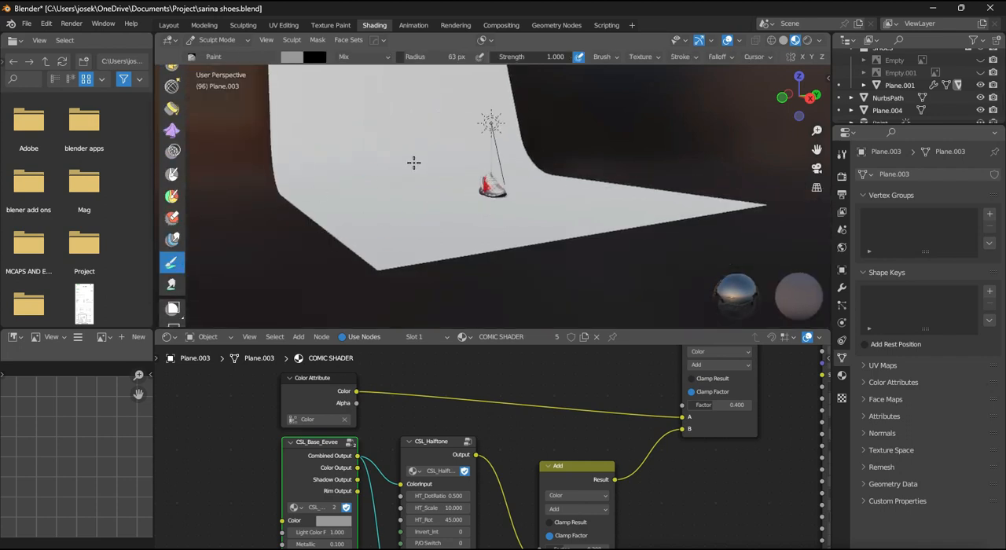
scroll(413, 163, "up", 3)
left_click(292, 57)
left_click_drag(389, 98, 389, 70)
mouse_move(467, 190)
left_mouse_down()
mouse_move(508, 186)
mouse_move(483, 191)
left_mouse_up()
scroll(574, 197, "up", 3)
mouse_move(575, 197)
middle_mouse_down()
mouse_move(621, 240)
mouse_move(619, 181)
mouse_move(593, 184)
middle_mouse_up()
scroll(618, 180, "up", 3)
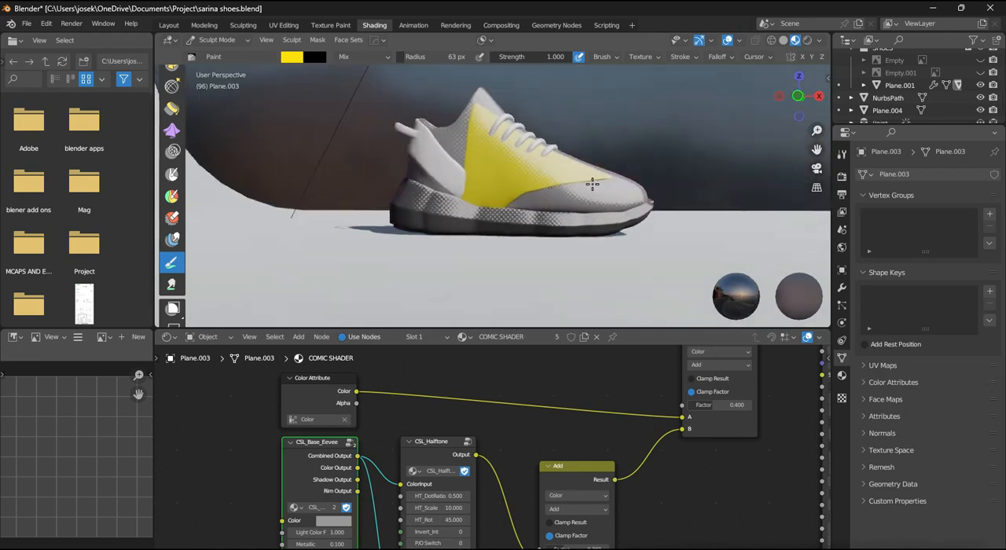
- Recolor the heel strap and the laces light blue in Sculpt Mode, and return to Object Mode
left_click(292, 58)
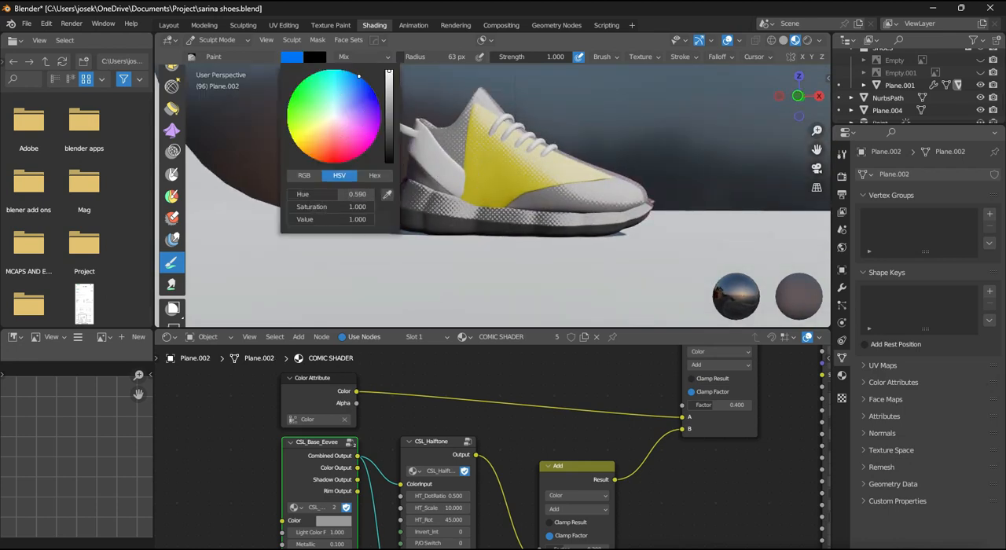
left_click_drag(358, 76, 345, 93)
scroll(530, 176, "down", 4)
mouse_move(530, 175)
middle_mouse_down()
mouse_move(436, 139)
mouse_move(690, 209)
mouse_move(462, 208)
mouse_move(532, 180)
mouse_move(555, 214)
mouse_move(498, 176)
mouse_move(548, 193)
middle_mouse_up()
scroll(505, 191, "up", 4)
scroll(548, 193, "down", 3)
key("ctrl+Tab")
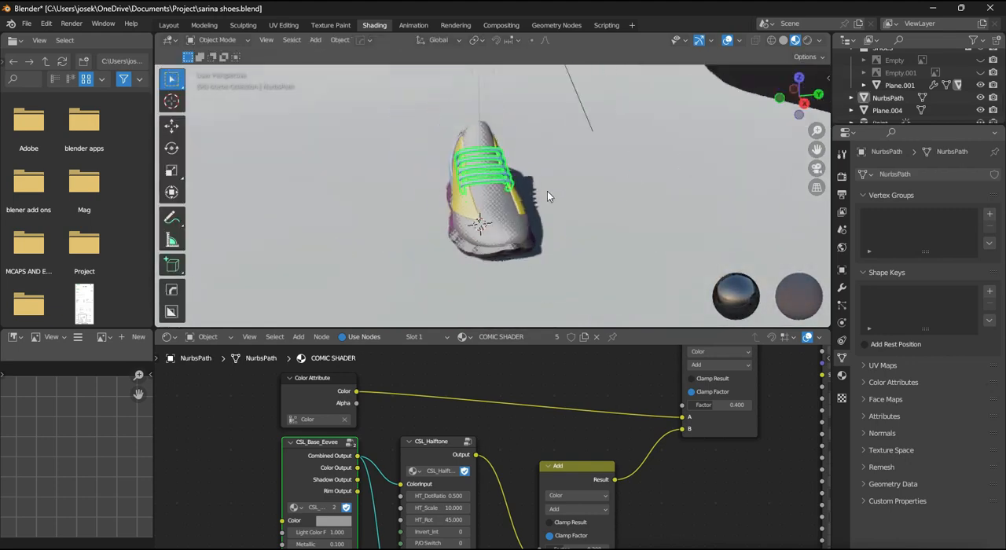
- Deselect the laces and save the file with the recolored shoe
key("KP_1")
left_click(670, 150)
key("ctrl+s")
mouse_move(671, 150)
middle_mouse_down()
mouse_move(621, 169)
mouse_move(480, 159)
mouse_move(510, 178)
middle_mouse_up()
scroll(619, 169, "up", 3)
scroll(580, 188, "down", 5)
- Set the sun light's strength to 2.000
key("shift+a")
mouse_move(517, 173)
left_click(629, 189)
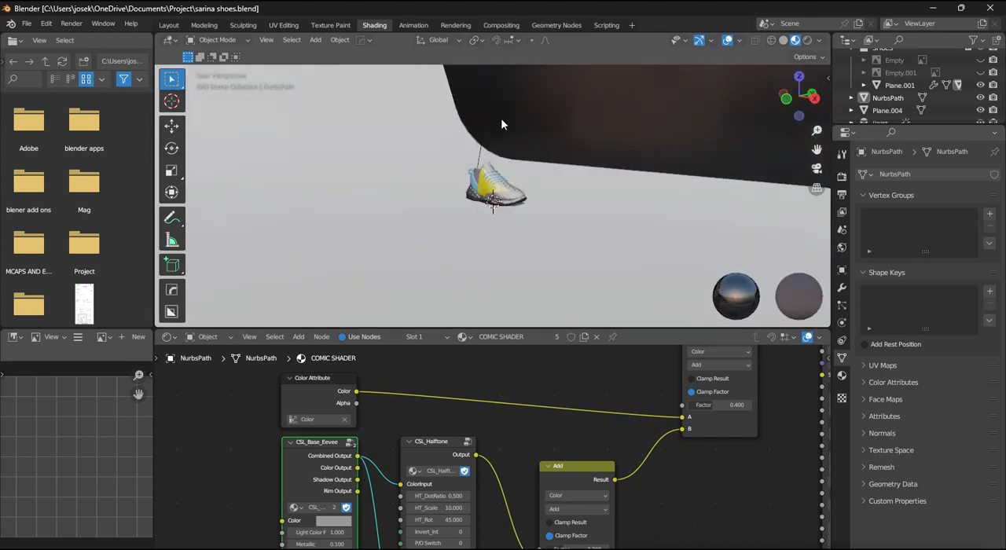
key("Return")
- Add a point light with a power of 100 W and move it straight up above the shoe
key("shift+a")
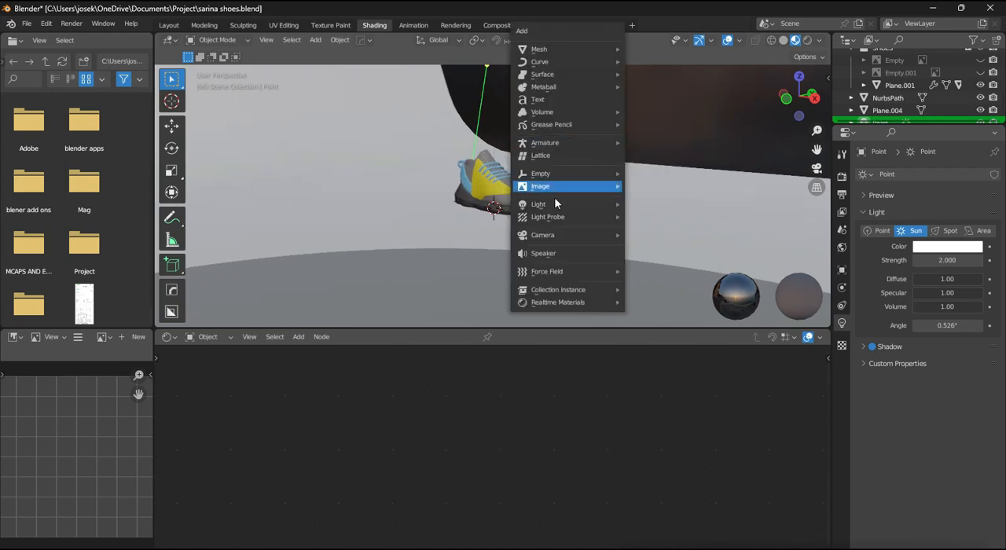
mouse_move(556, 203)
left_click(648, 206)
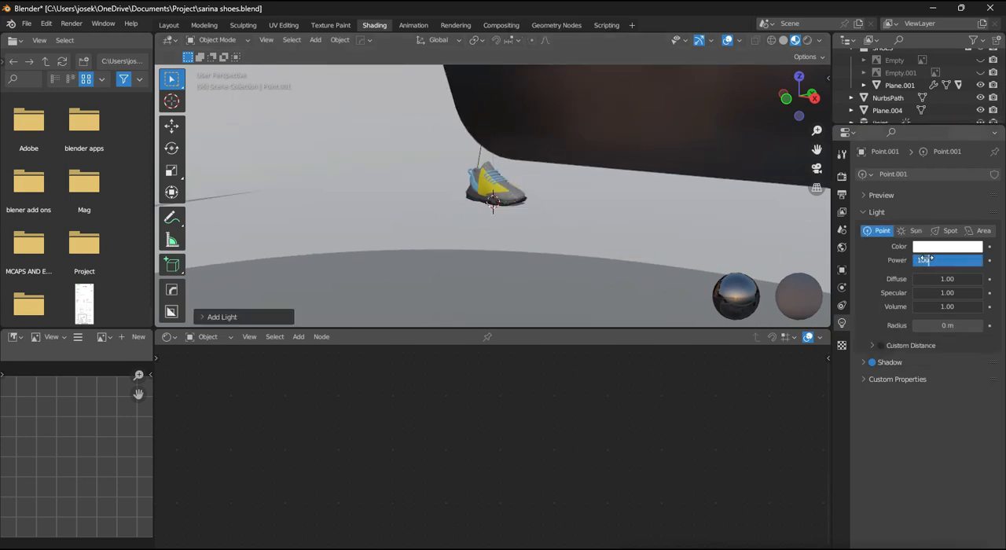
middle_click_drag(678, 216, 564, 201)
key("g")
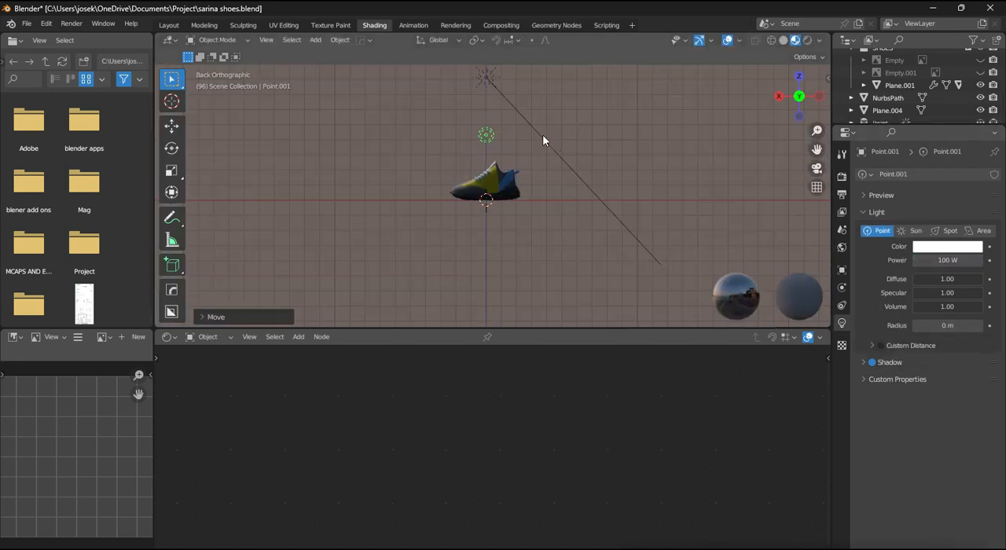
- Turn the file browser area into a second 3D viewport and add a camera at the scene origin
left_click(13, 40)
left_click(43, 74)
key("shift+a")
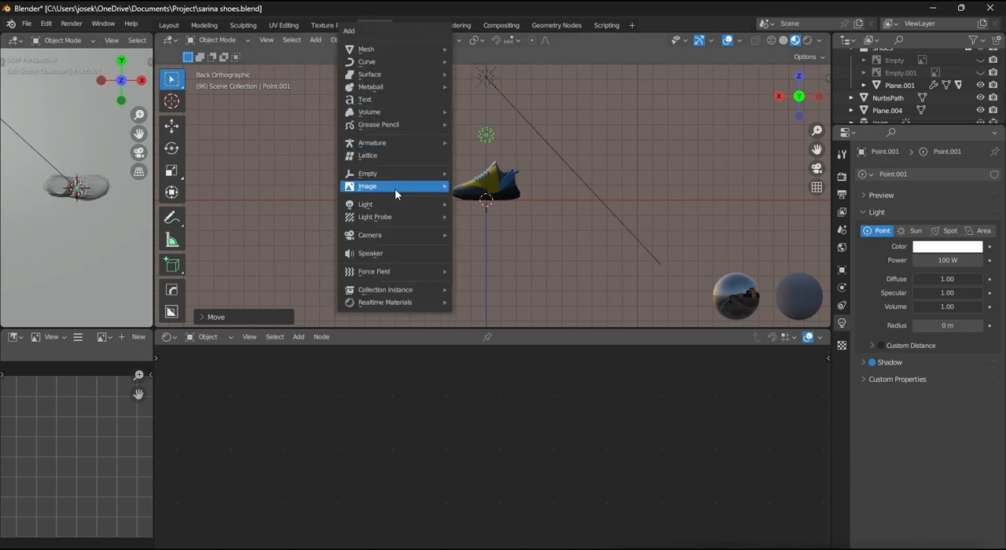
mouse_move(440, 218)
mouse_move(445, 235)
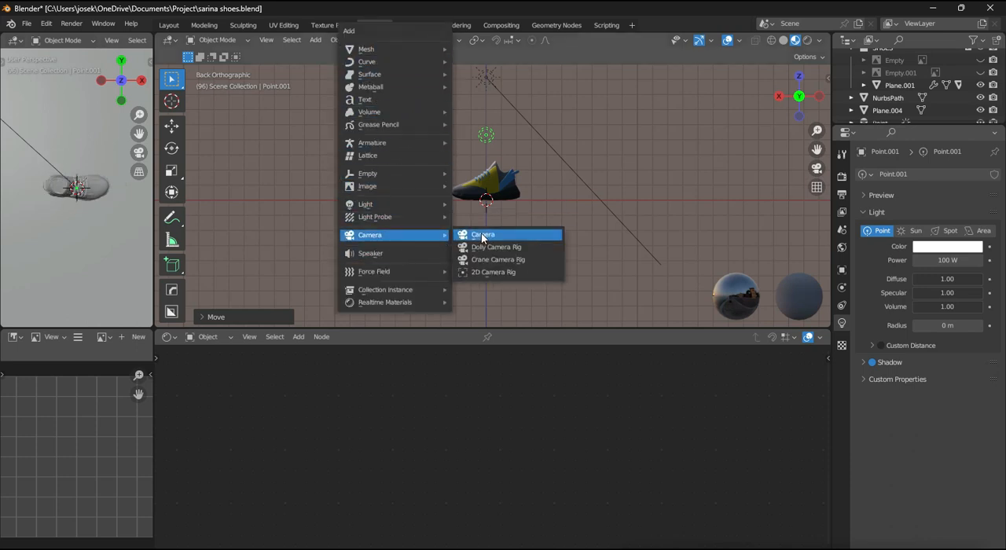
left_click(484, 235)
- Frame the shoe at a front three-quarter angle on the backdrop and align the camera to that view
middle_click_drag(487, 184, 615, 197)
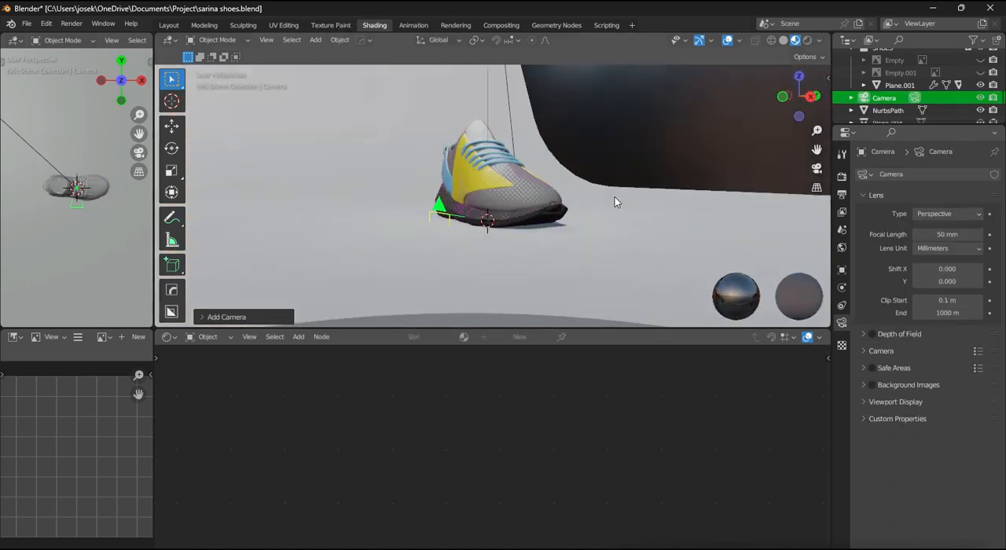
scroll(637, 207, "down", 2)
key("n")
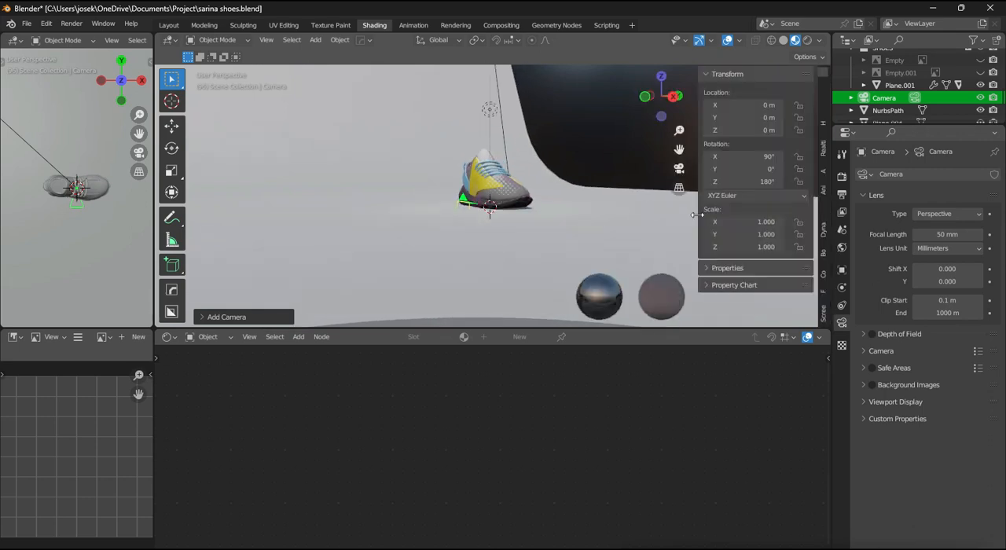
left_click(825, 307)
key("n")
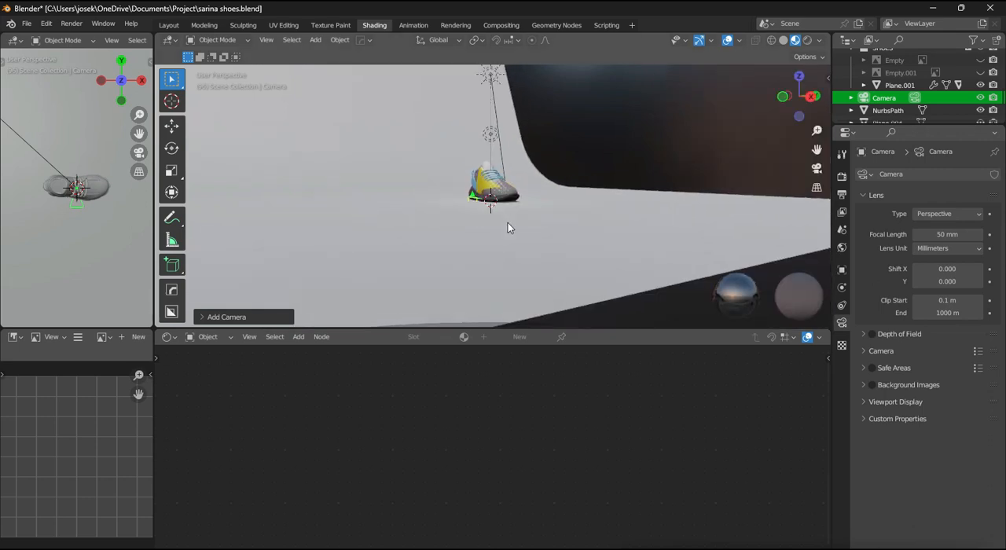
key("KP_0")
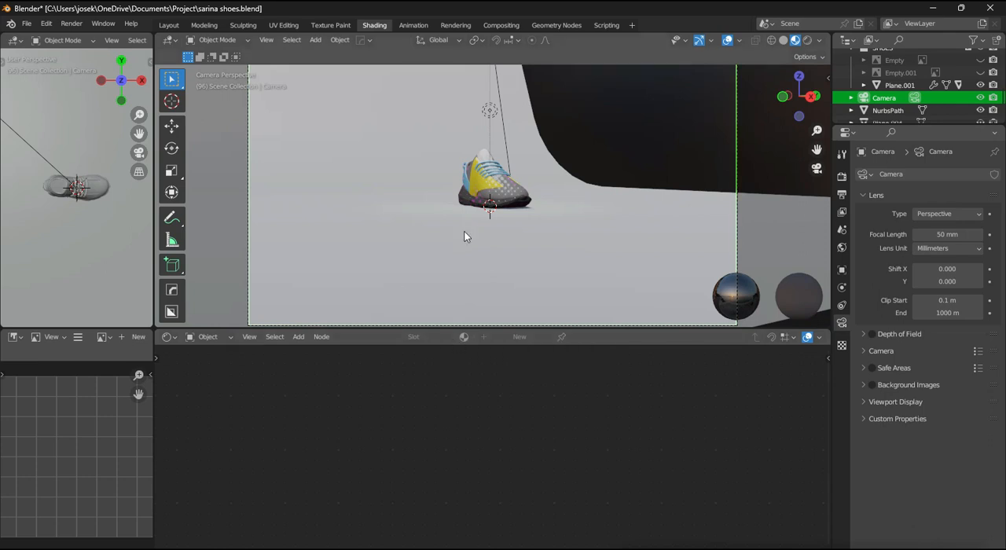
left_click(464, 236)
scroll(566, 202, "down", 2)
scroll(567, 204, "up", 1)
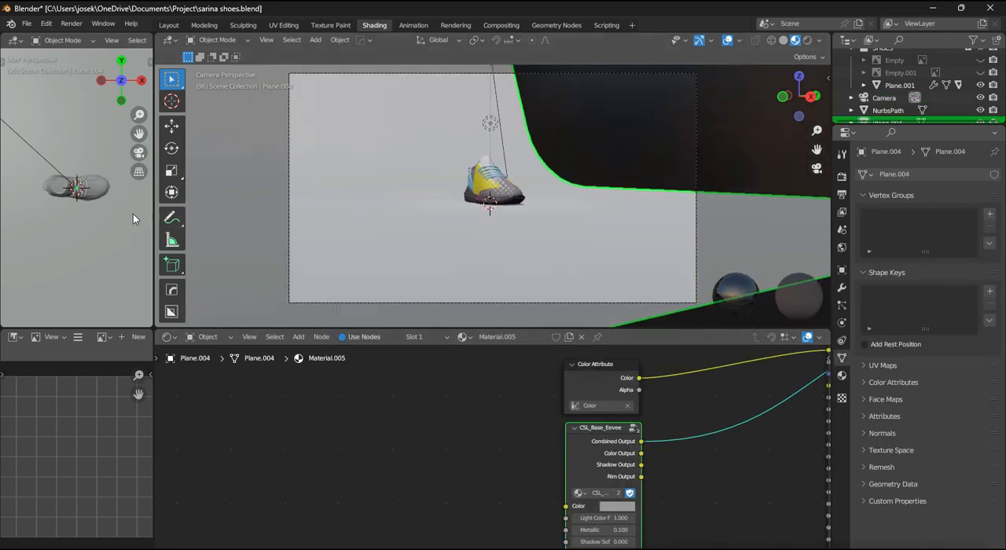
- Switch the small second viewport to the camera view and show the main viewport's sidebar
key("KP_0")
key("n")
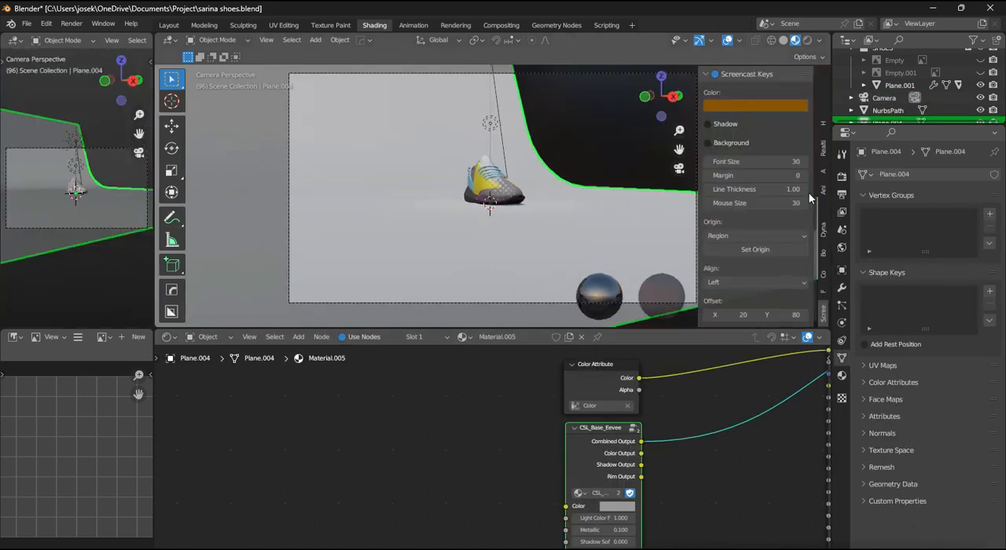
left_click(775, 108)
scroll(776, 108, "up", 9)
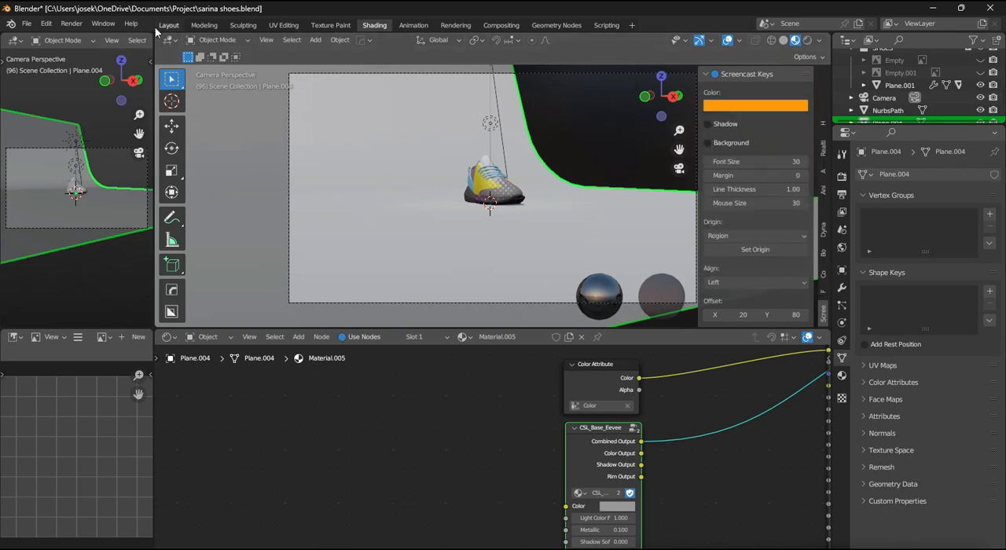
left_click(168, 25)
left_click(243, 25)
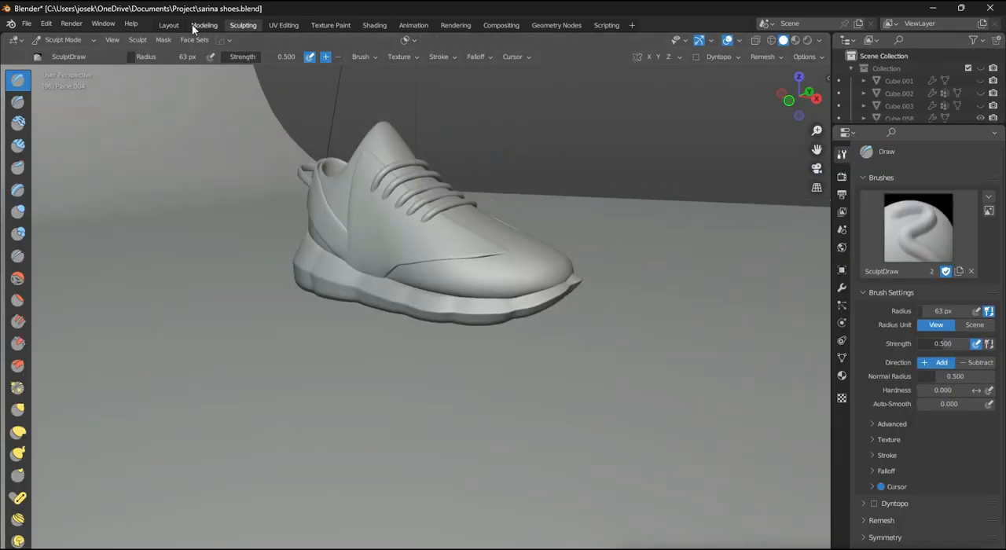
left_click(384, 25)
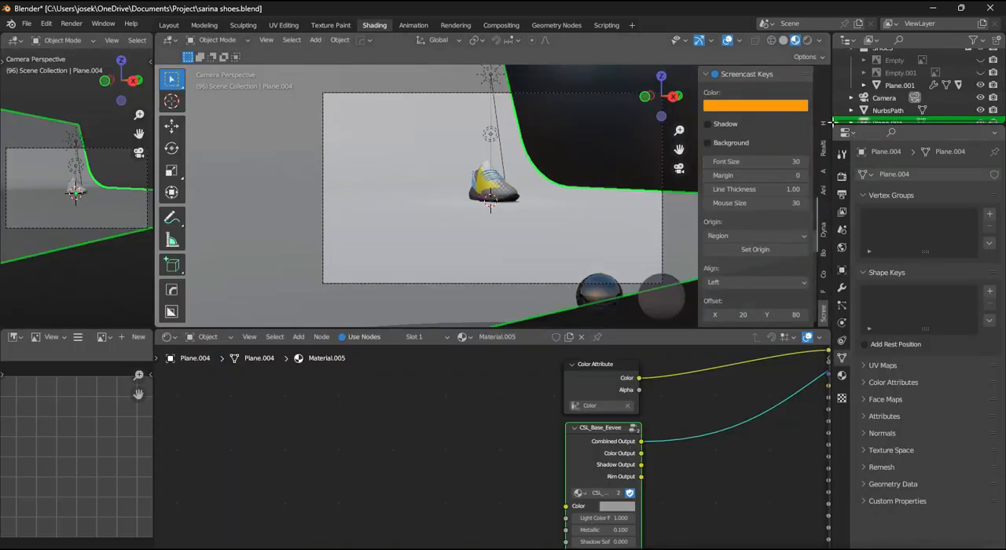
- Lock the camera to the view in the main viewport, hide the sidebar, and adjust the camera's distance from the shoe
scroll(822, 105, "up", 10)
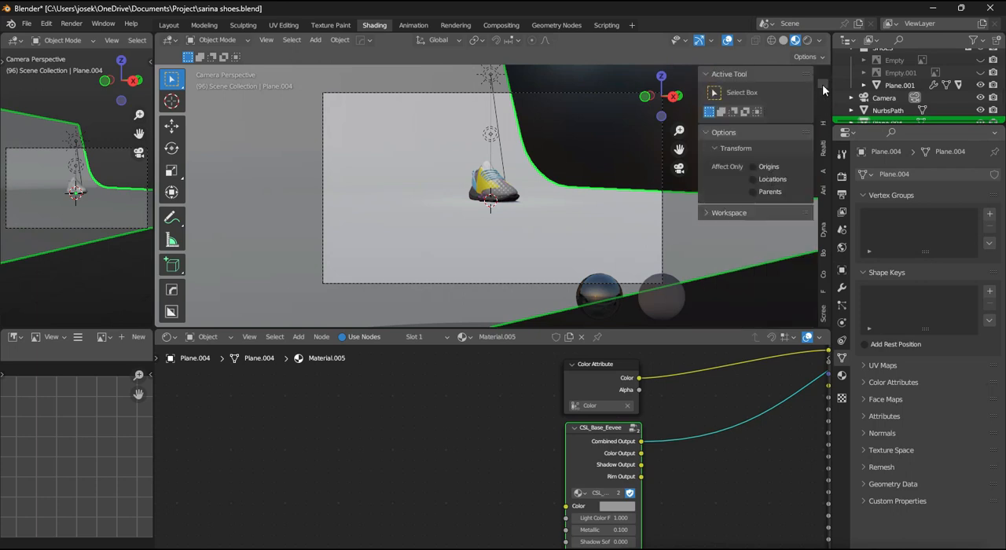
left_click(823, 95)
scroll(759, 220, "down", 1)
left_click(753, 206)
key("n")
scroll(549, 211, "up", 2)
scroll(550, 210, "down", 3)
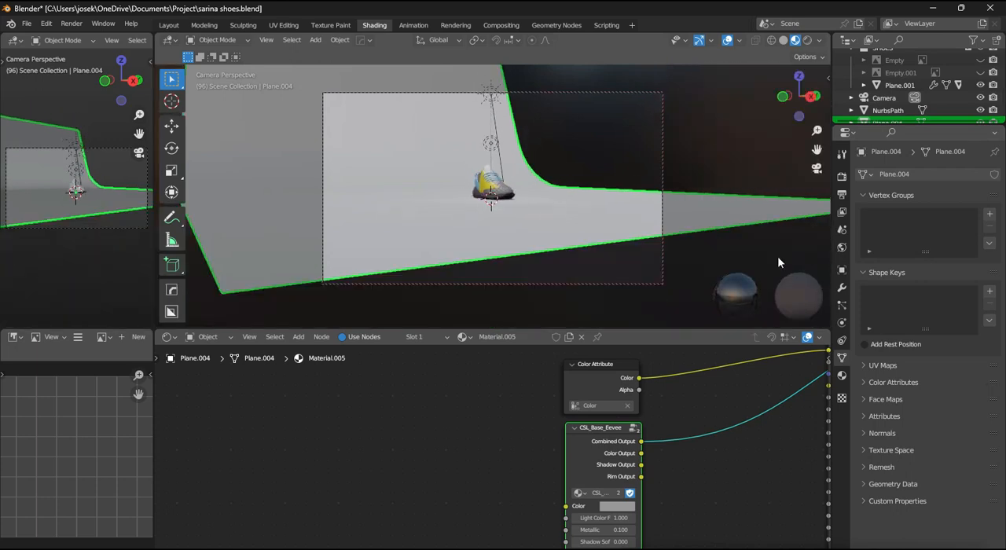
- Set the camera's focal length to 200 mm and move the camera so the shoe appears larger in the frame
left_click(884, 98)
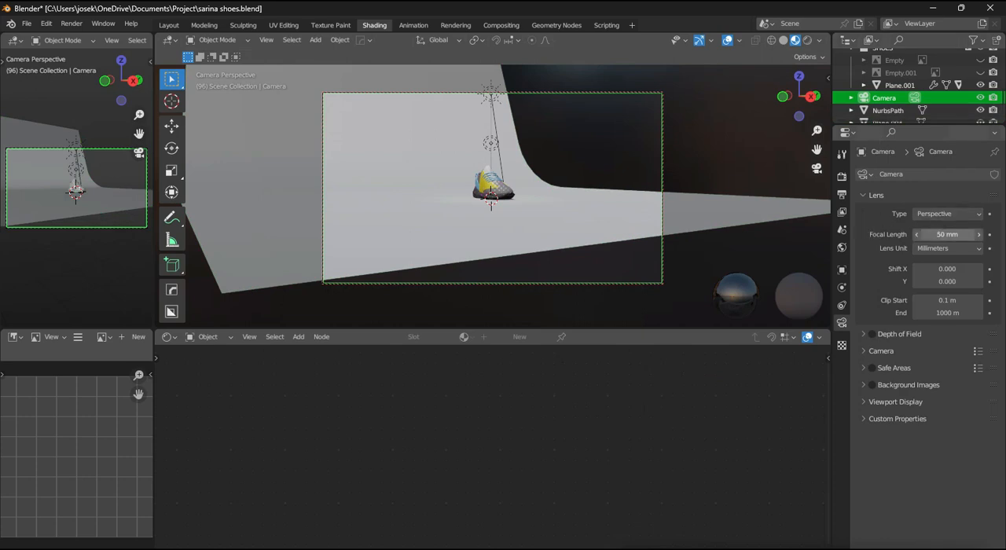
key("Return")
scroll(550, 207, "down", 3)
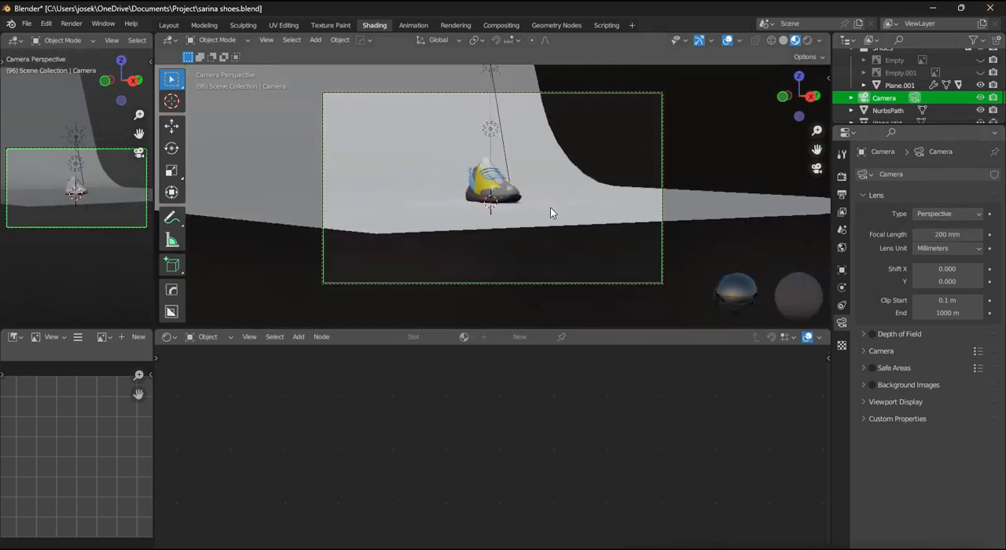
scroll(555, 206, "up", 3)
scroll(550, 211, "down", 3)
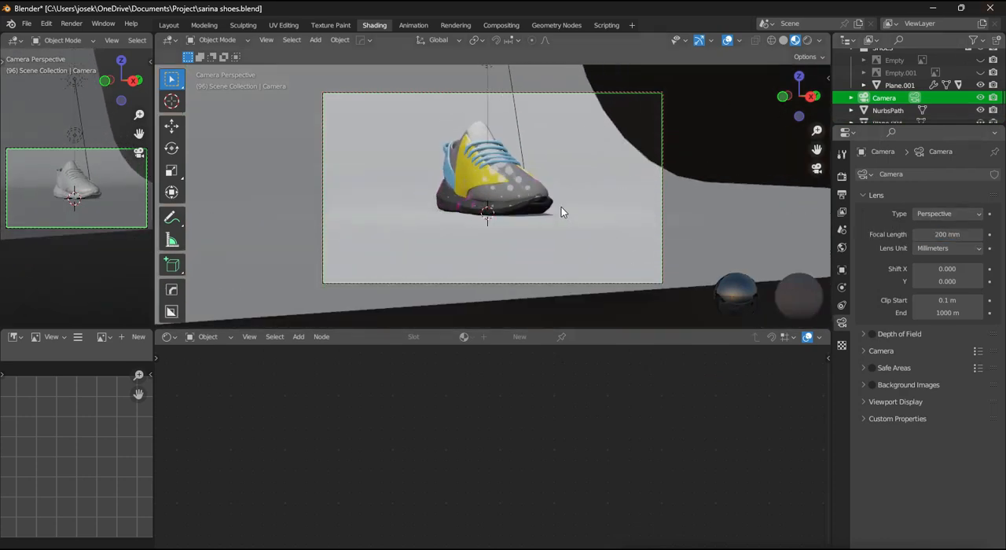
- Take the main viewport out of camera view and display the small camera viewport in rendered shading without overlays
key("KP_0")
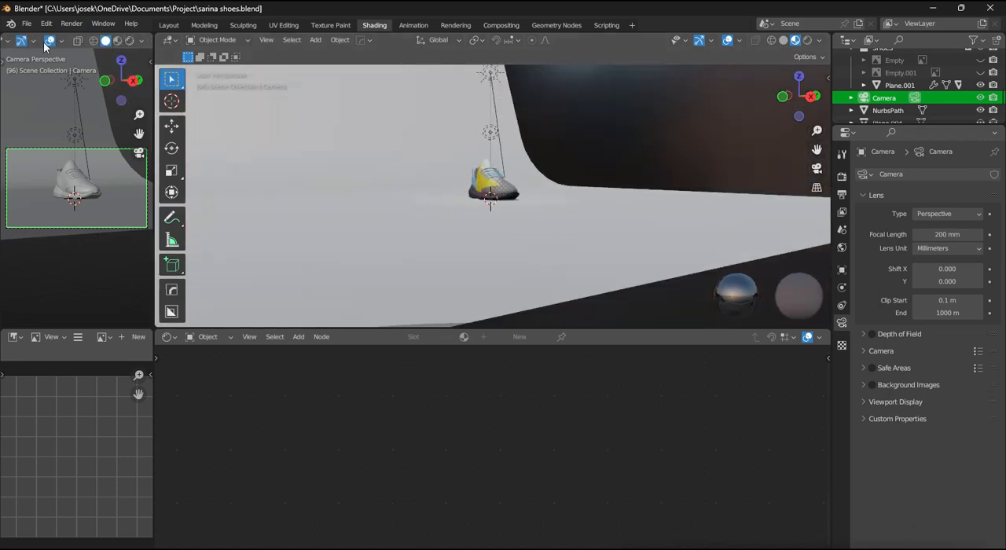
left_click(130, 40)
left_click(48, 40)
scroll(90, 136, "up", 2)
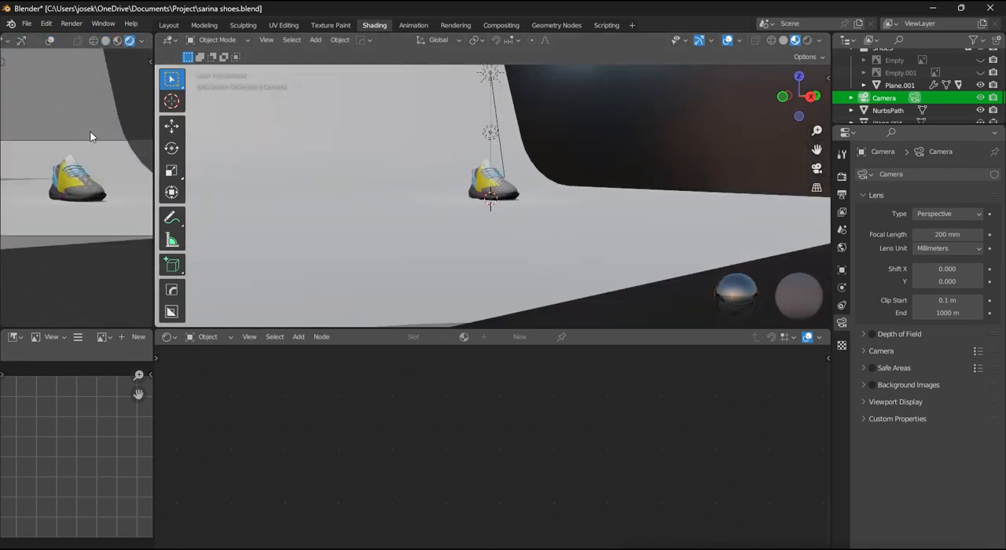
- Examine the halftone shading on the shoe up close from the front, outside the camera view, and select its yellow side panel
scroll(537, 207, "up", 6)
middle_click_drag(537, 207, 502, 216)
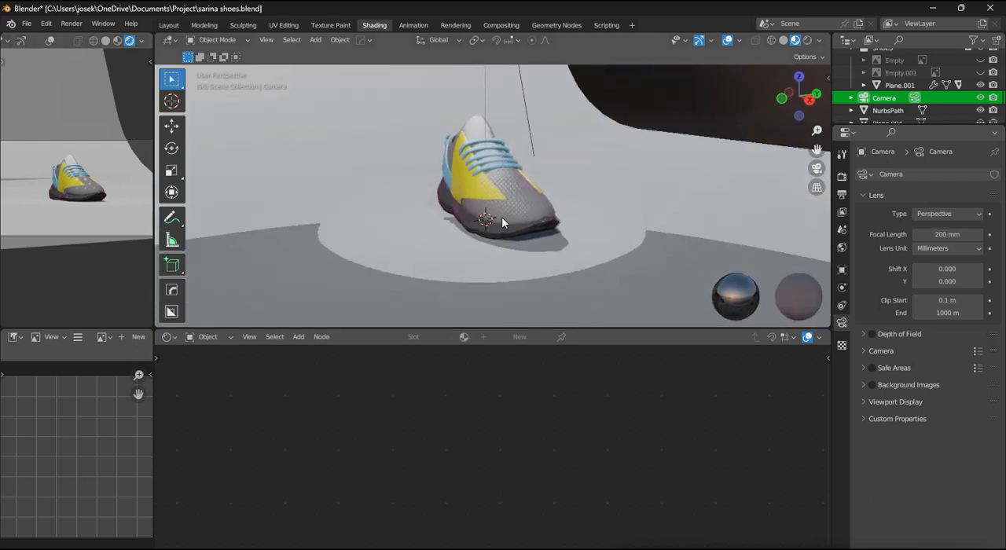
scroll(502, 216, "up", 1)
scroll(92, 193, "up", 3)
scroll(92, 193, "down", 3)
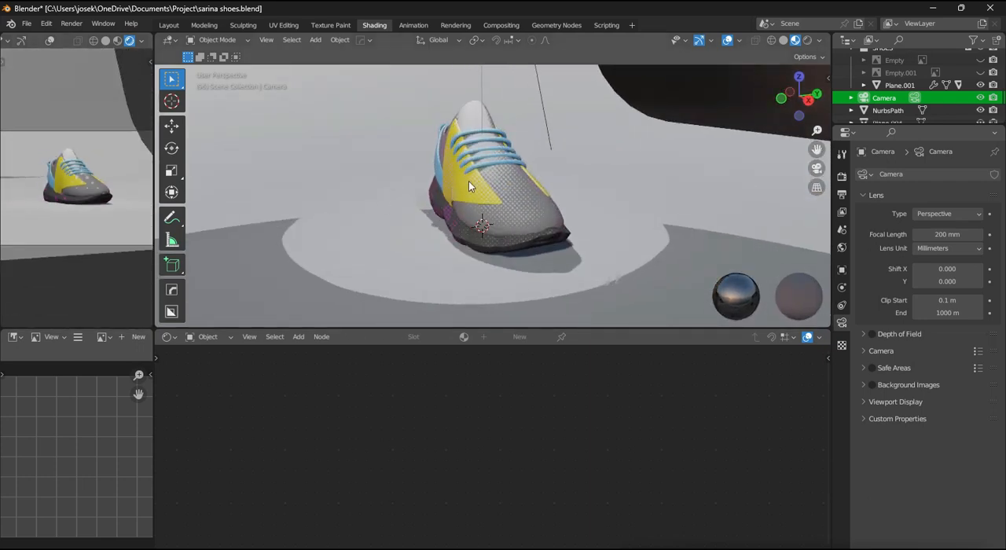
left_click(469, 181)
scroll(617, 217, "down", 2)
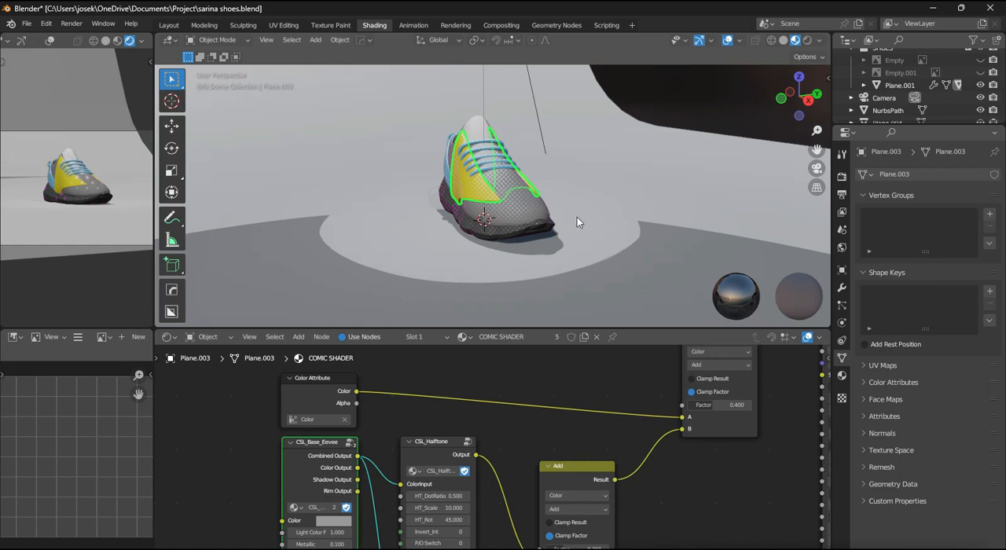
- Return the main viewport to the camera view and set the camera's focal length to 50 mm
left_click(883, 99)
key("KP_0")
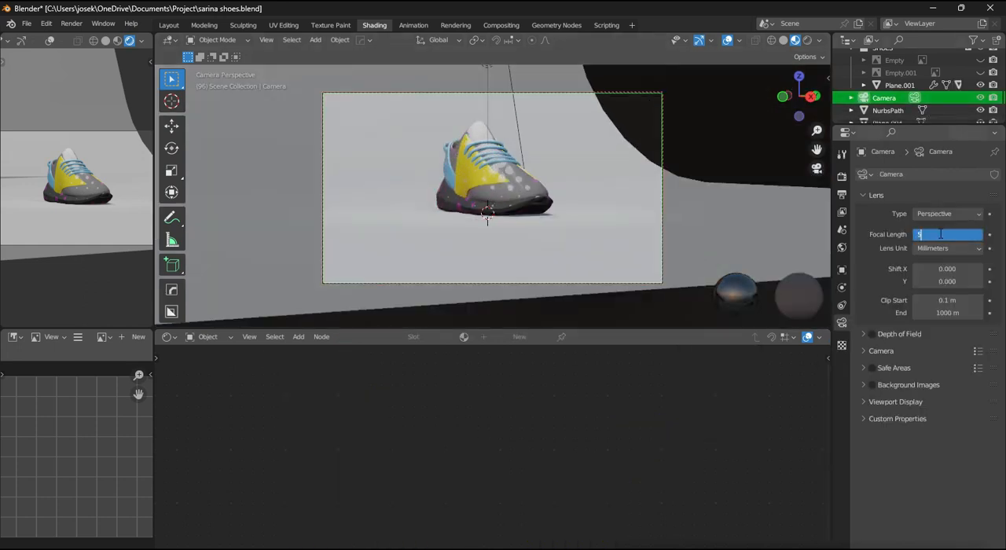
type("50")
key("Return")
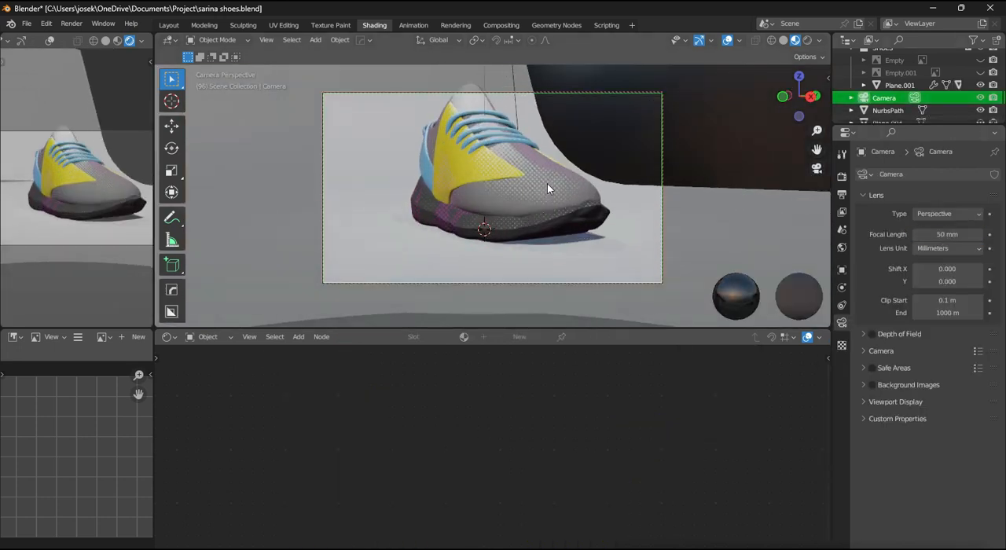
- Try a 20 mm focal length and swing the camera further toward the front of the shoe
double_click(952, 234)
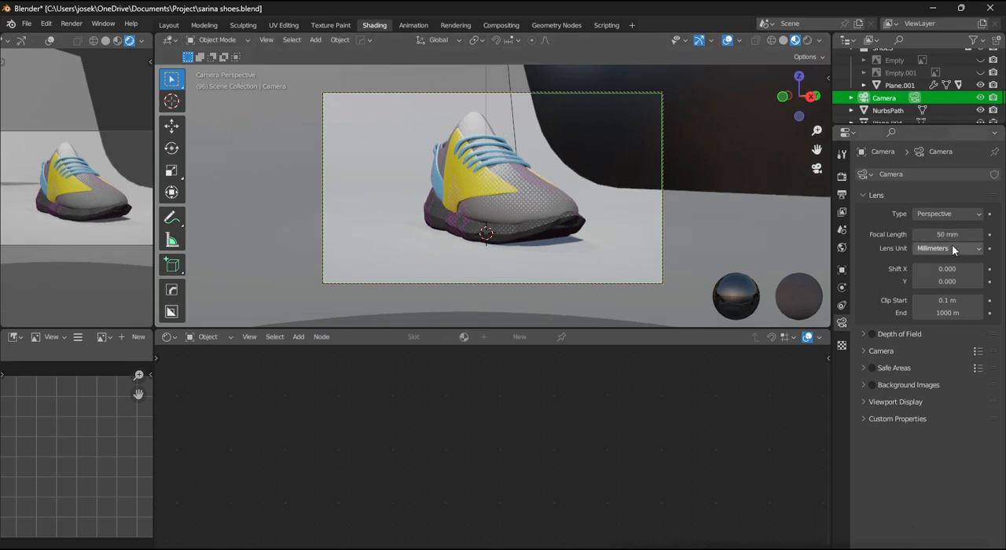
type("20")
key("Return")
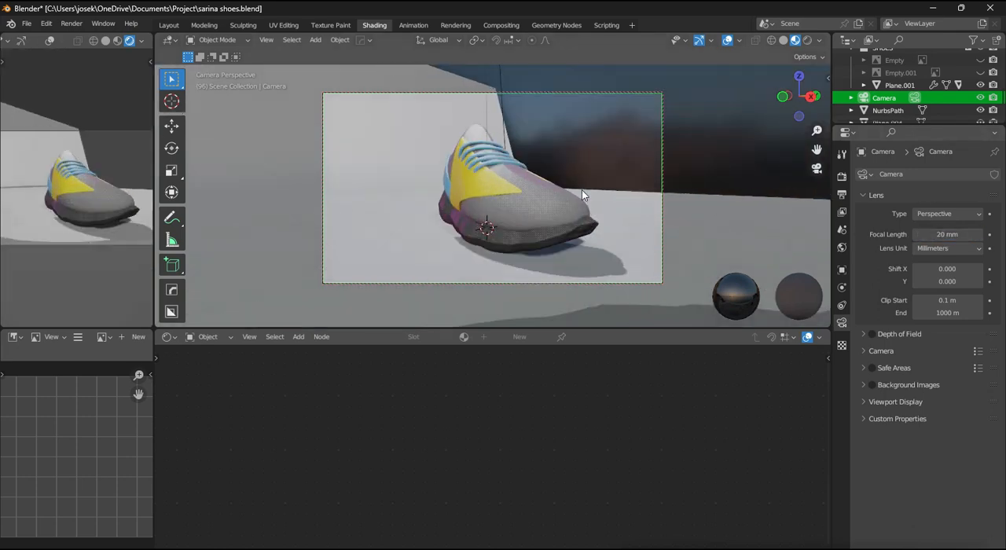
middle_click_drag(630, 191, 551, 192)
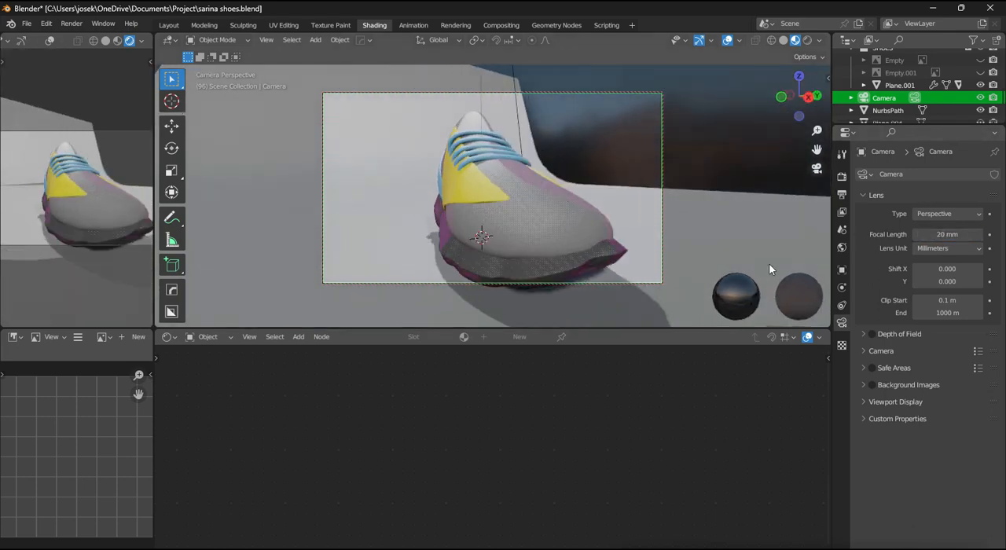
- Set the camera's focal length to 75 mm and move the camera back until the whole shoe fits the frame
type("70")
key("Return")
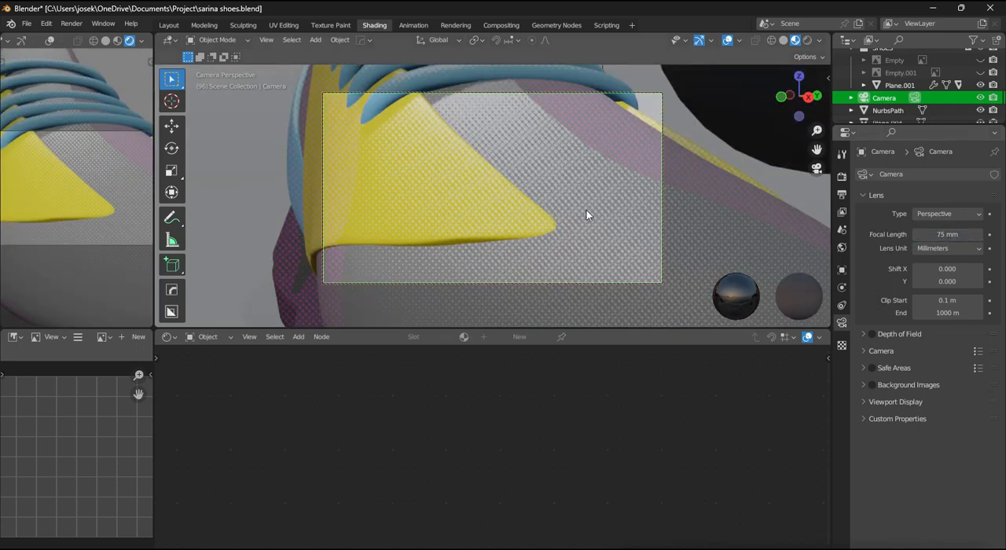
scroll(590, 217, "down", 6)
scroll(590, 221, "up", 6)
scroll(590, 220, "down", 6)
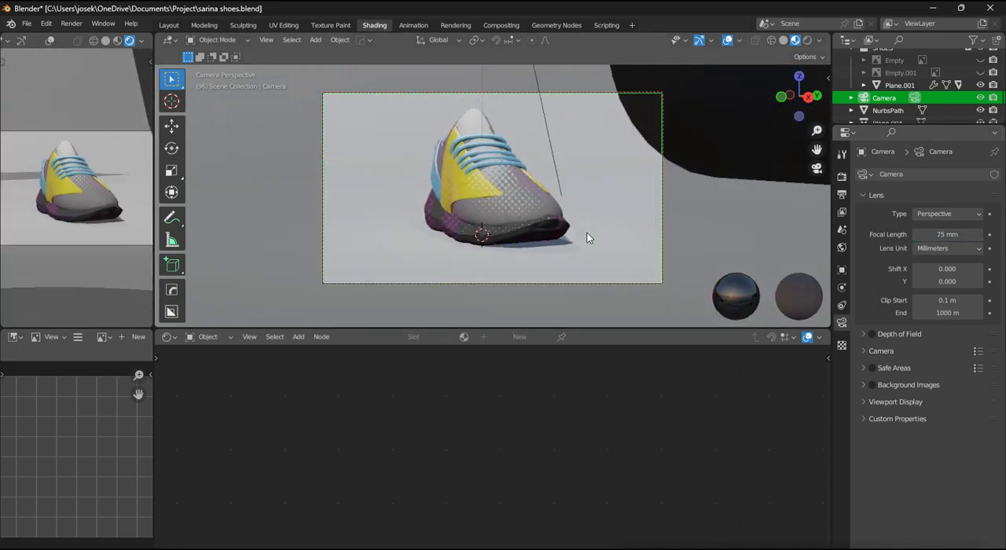
scroll(586, 234, "down", 2)
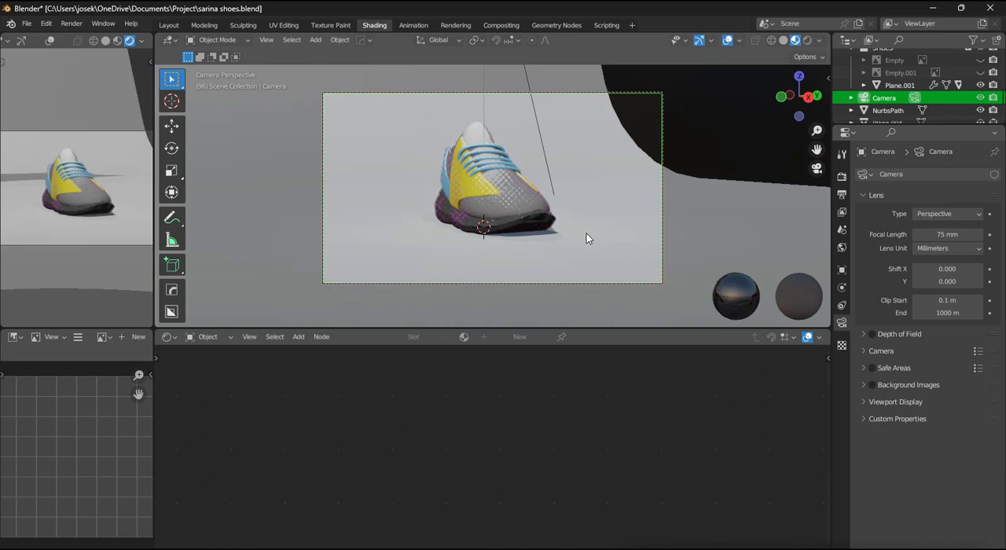
- Set the camera's focal length to 100 mm and reframe the shoe near the middle of the shot
left_click(947, 236)
type("100")
key("Return")
middle_click_drag(580, 238, 608, 222)
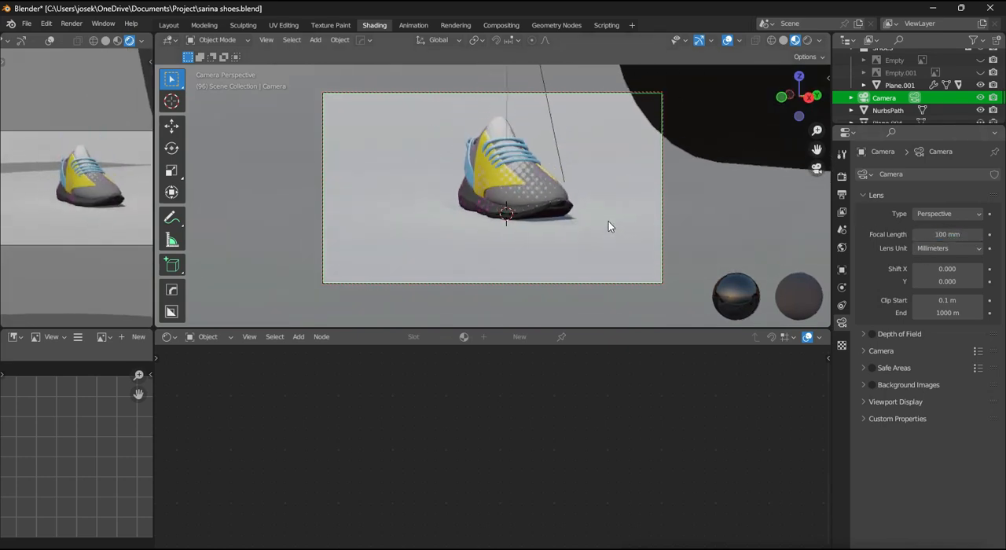
- Set the HT_Scale of the CSL_Halftone node to 100 in the shoe upper's COMIC SHADER material
left_click(543, 196)
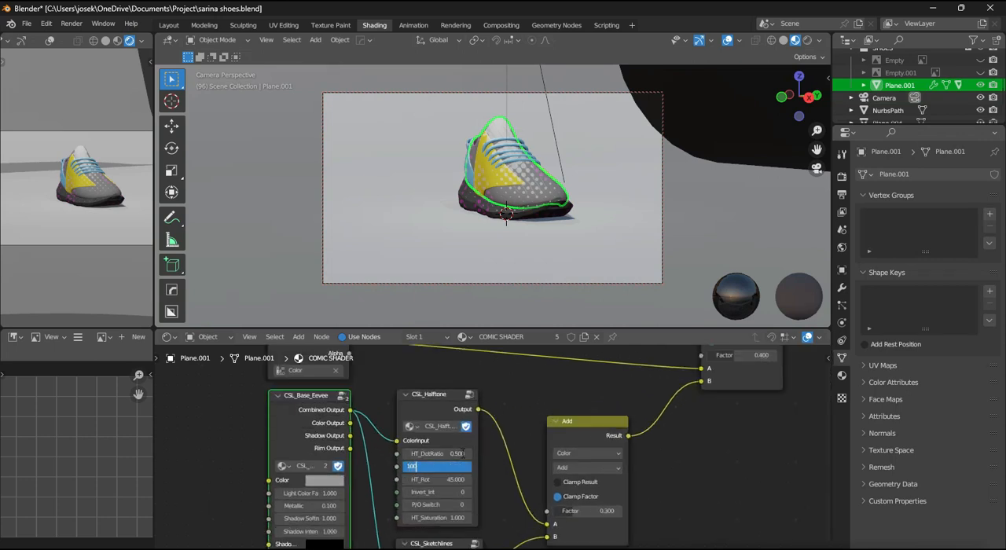
key("Return")
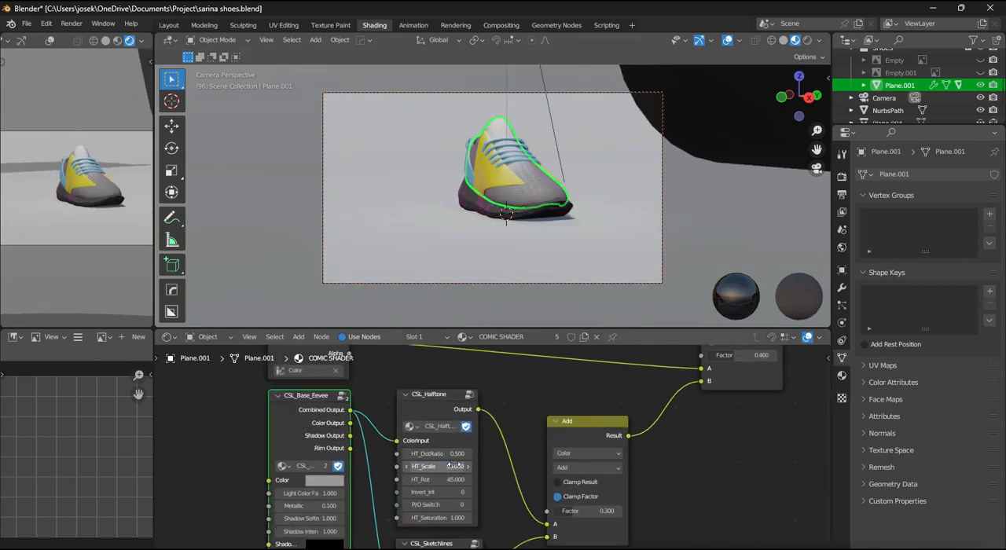
- Set the HT_Scale of the CSL_Halftone node in the shoe upper's COMIC SHADER material to 20
scroll(558, 197, "up", 2)
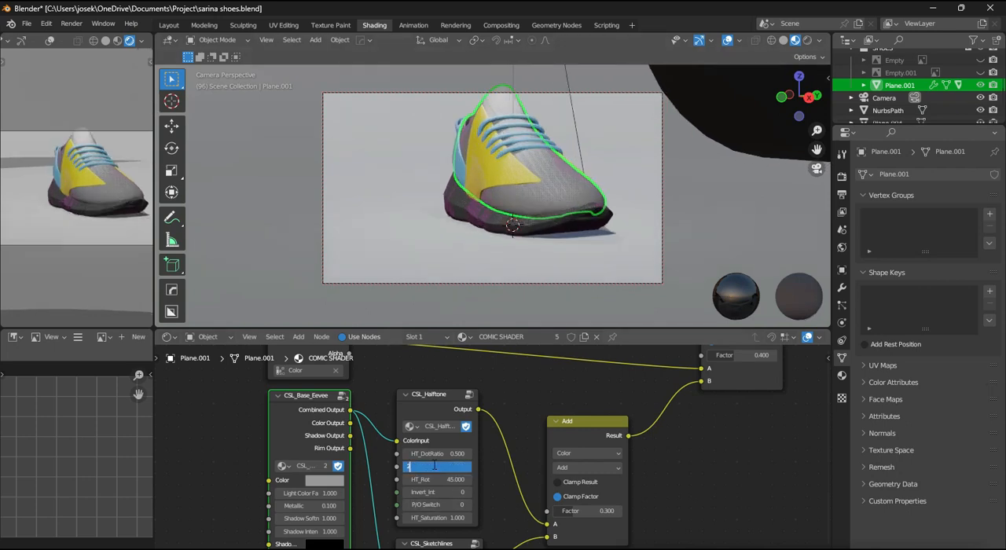
scroll(500, 211, "down", 2)
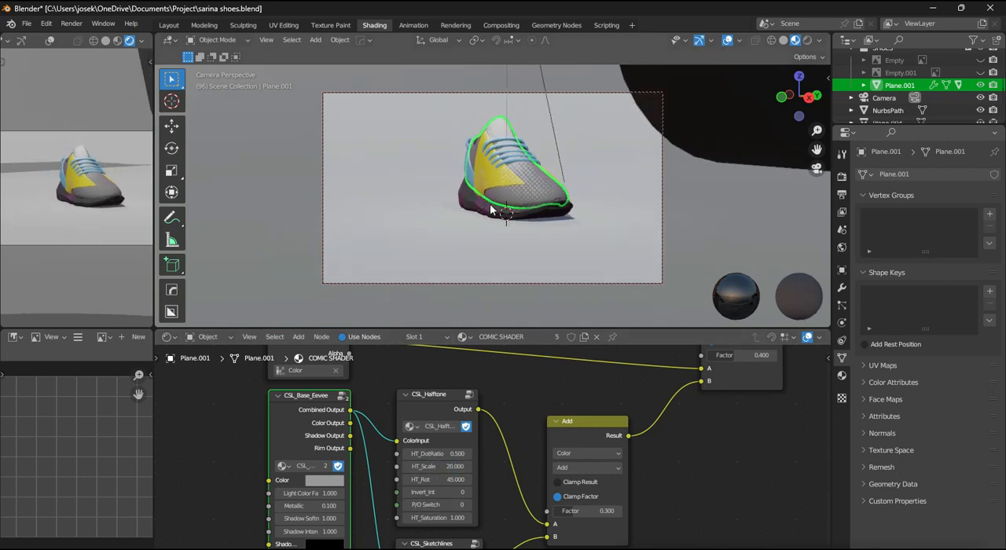
- Set the render output's Y resolution to 1920 px for a square frame
left_click(842, 177)
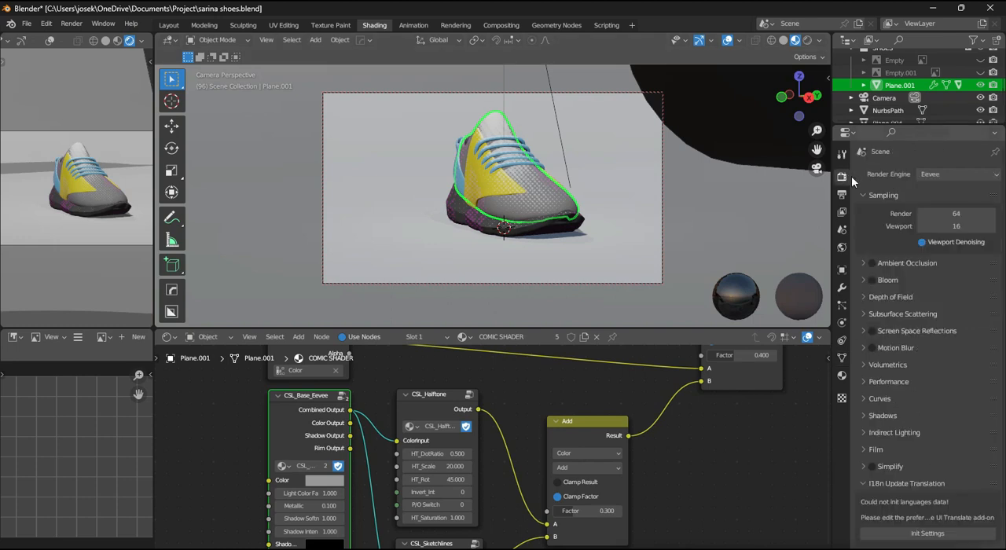
left_click(842, 194)
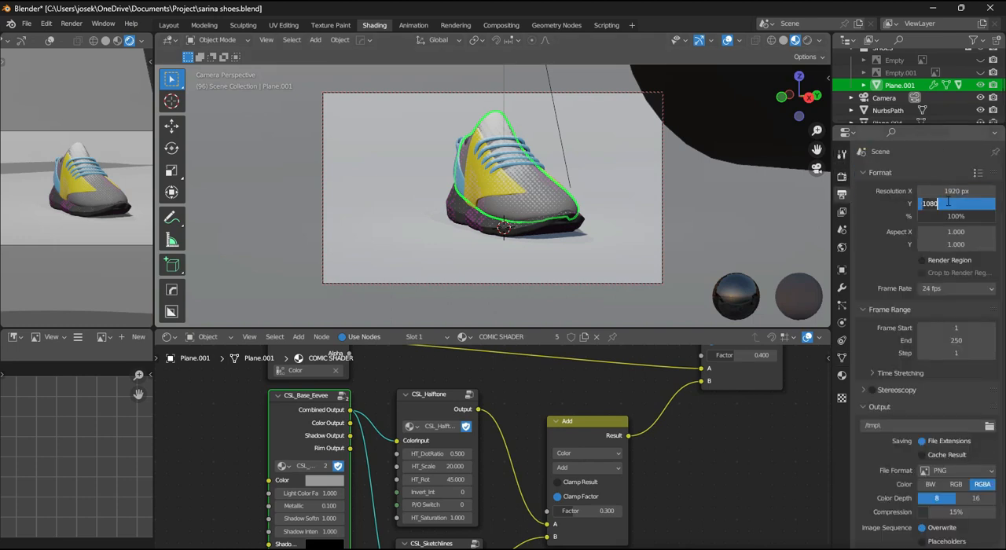
key("Return")
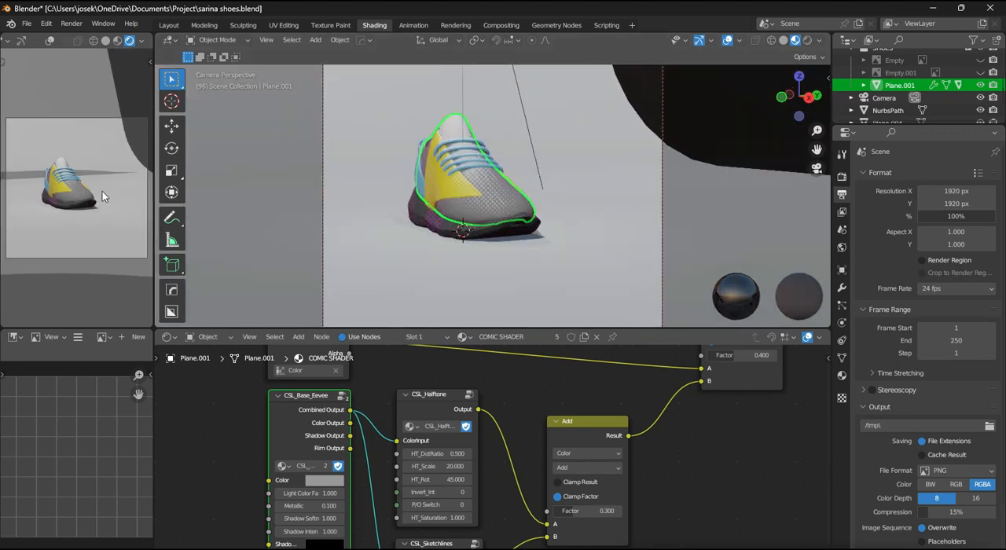
- Move the camera closer so the shoe fills more of the square frame, and unlock the camera from the view
scroll(126, 209, "down", 1)
scroll(126, 210, "up", 1)
scroll(114, 212, "up", 1)
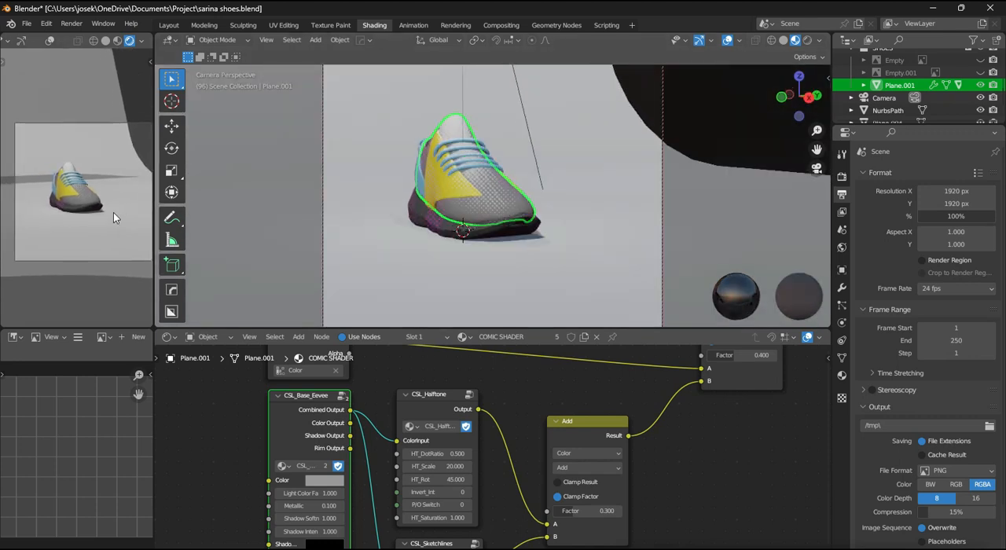
scroll(115, 211, "down", 1)
scroll(442, 194, "up", 2)
middle_click_drag(443, 192, 523, 289)
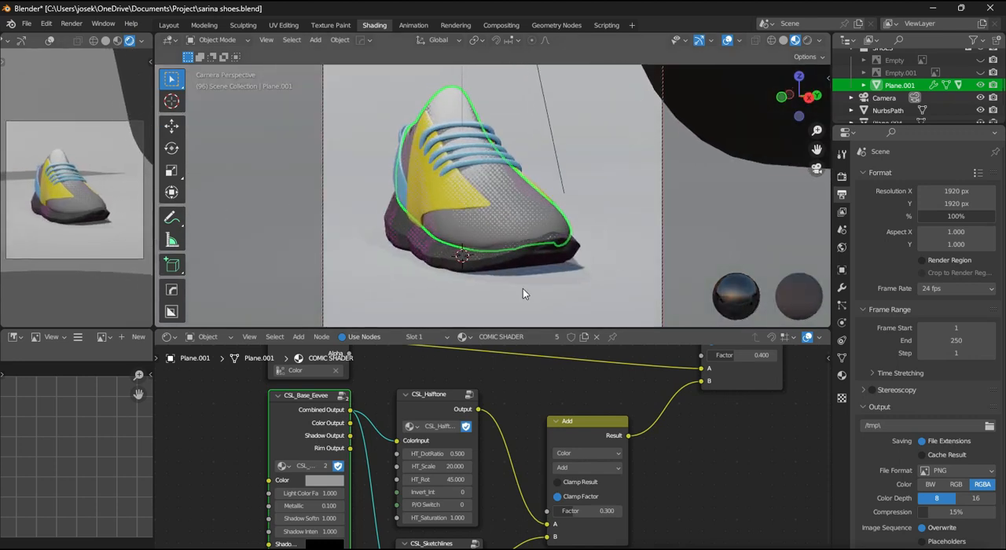
key("n")
left_click(772, 207)
key("n")
scroll(640, 226, "down", 3)
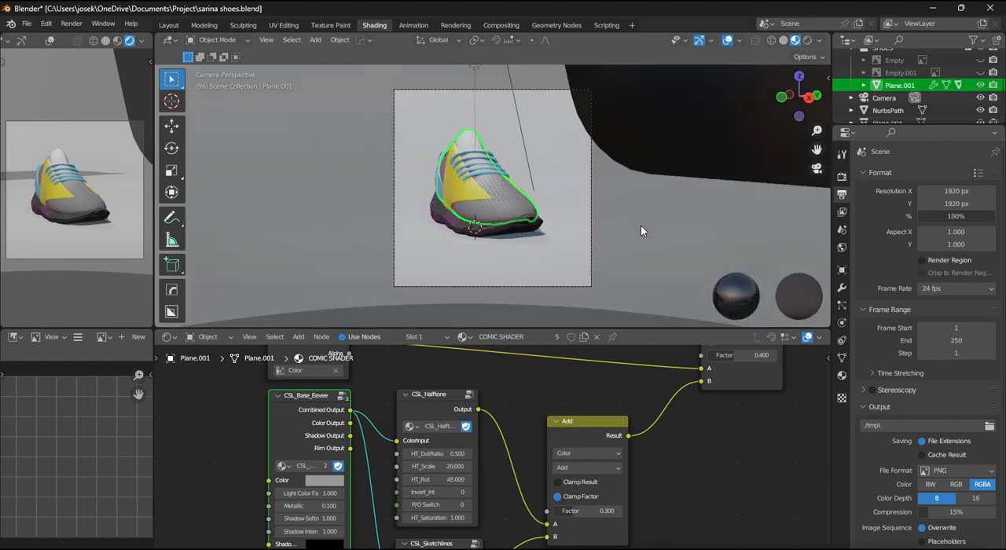
scroll(621, 229, "up", 1)
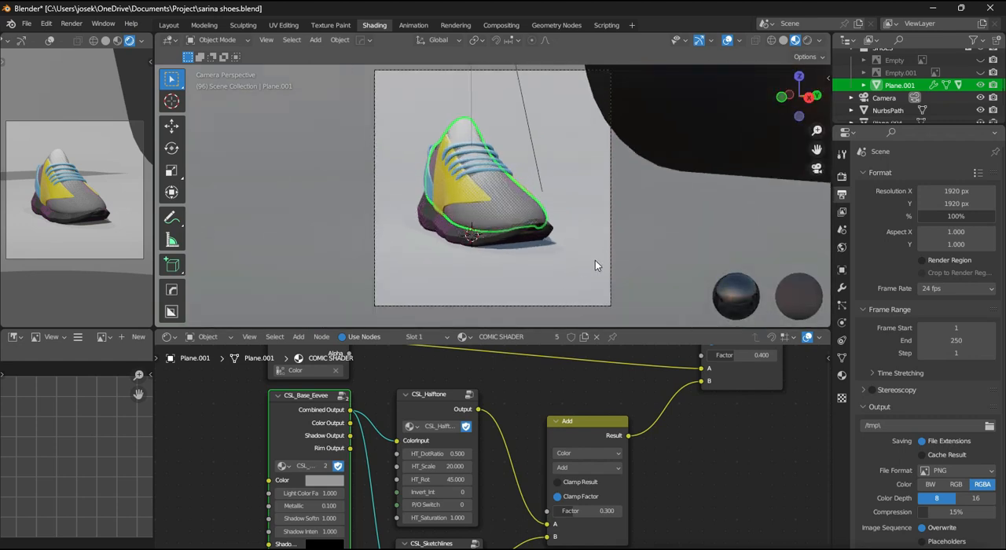
- Leave the camera view and hide the camera object in the viewport
key("KP_0")
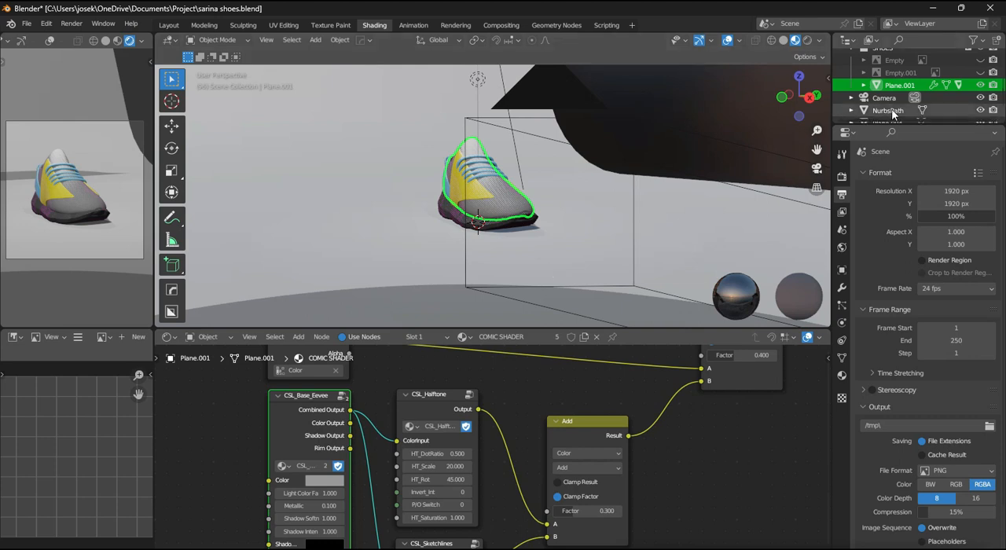
scroll(583, 240, "up", 5)
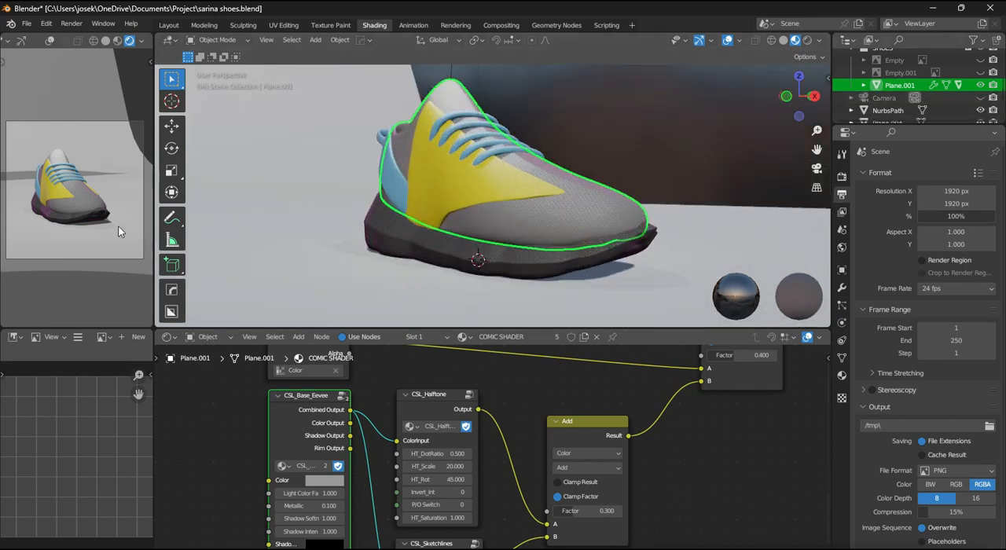
left_click(472, 258)
middle_click_drag(537, 232, 487, 213)
left_click(487, 214)
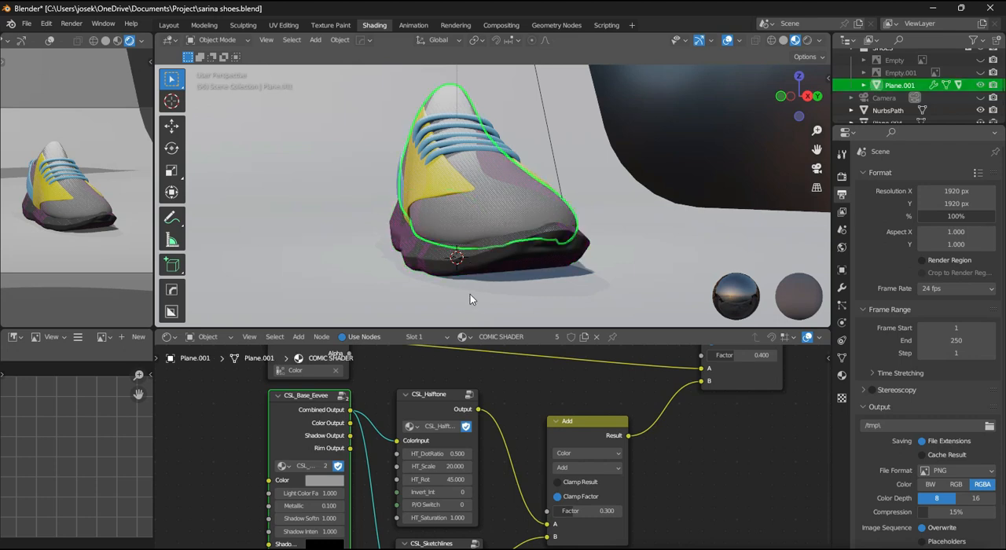
- Try an HT_Scale of 15 on the CSL_Halftone node and check the dots on the shoe upper
scroll(495, 351, "up", 4)
middle_click_drag(491, 454, 511, 408)
left_click(463, 428)
type("15")
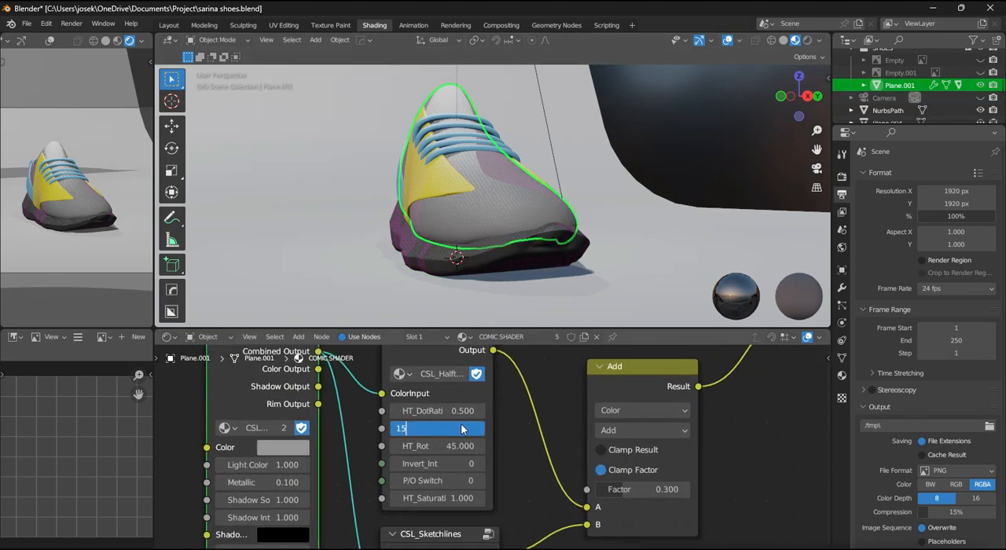
key("Return")
scroll(485, 271, "up", 3)
scroll(485, 271, "down", 3)
- Try an HT_Scale of 10 on the CSL_Halftone node, and set it back to 20
left_click(438, 428)
type("10")
scroll(542, 230, "down", 3)
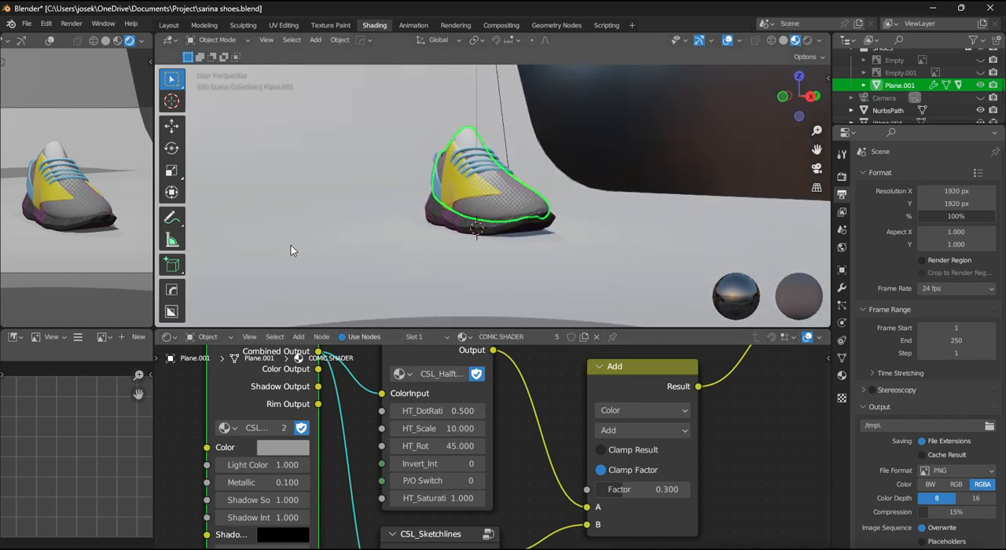
left_click(434, 428)
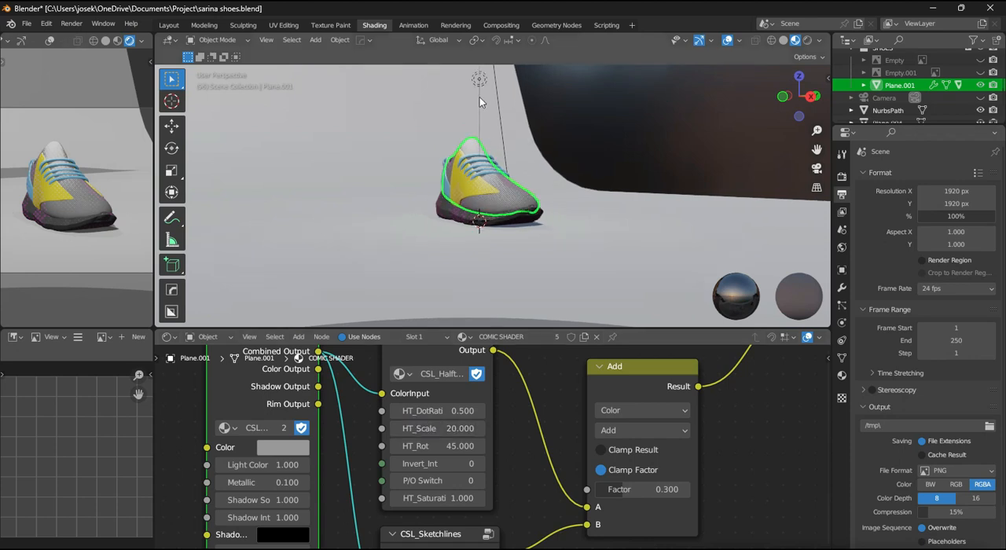
- Change the light directly above the shoe to an Area light
left_click(479, 96)
left_click(842, 323)
left_click(982, 231)
- In the right side view, move the area light from above the shoe out to its side
key("KP_3")
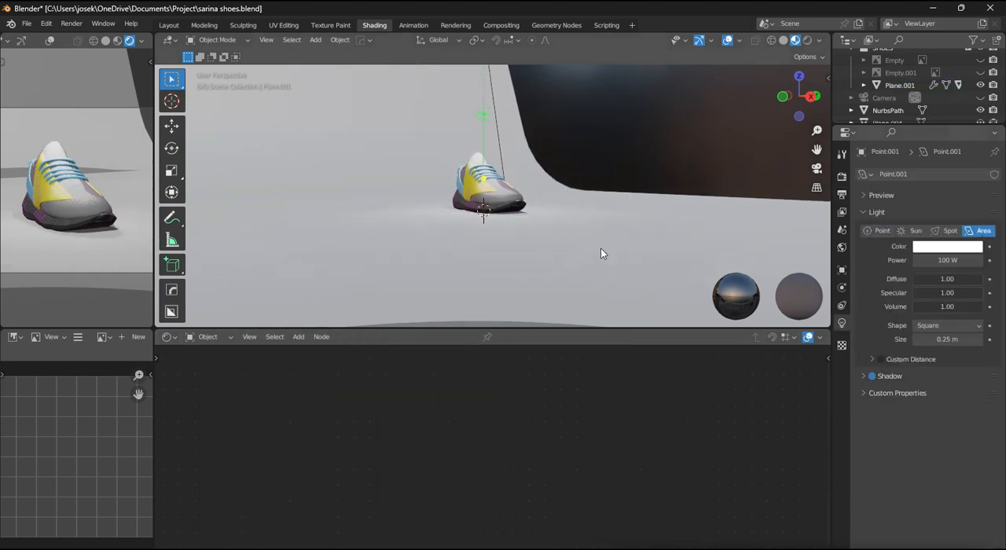
key("g")
left_click(419, 248)
key("r")
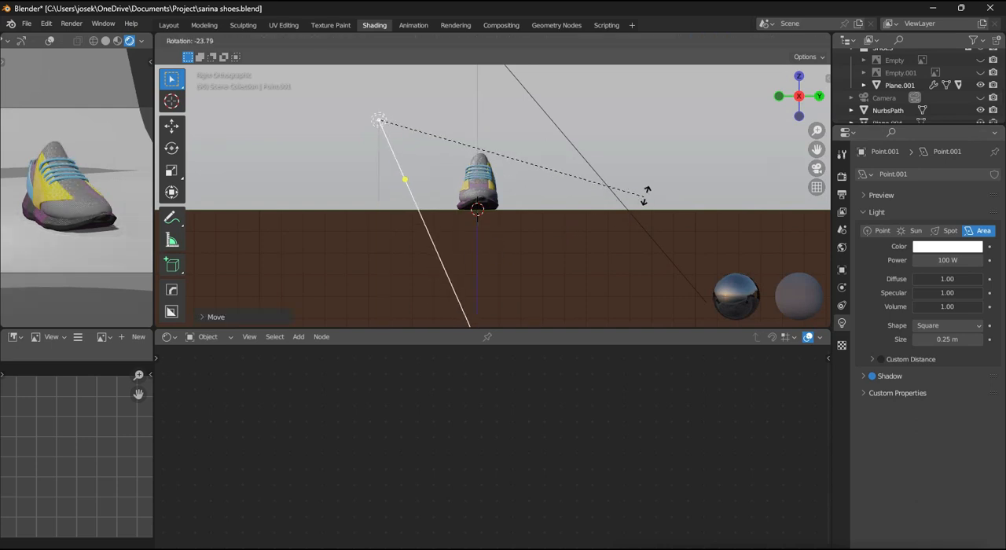
right_click(683, 162)
- Select the sun light and hide it in the viewport
left_click(596, 175)
key("h")
scroll(542, 228, "down", 1)
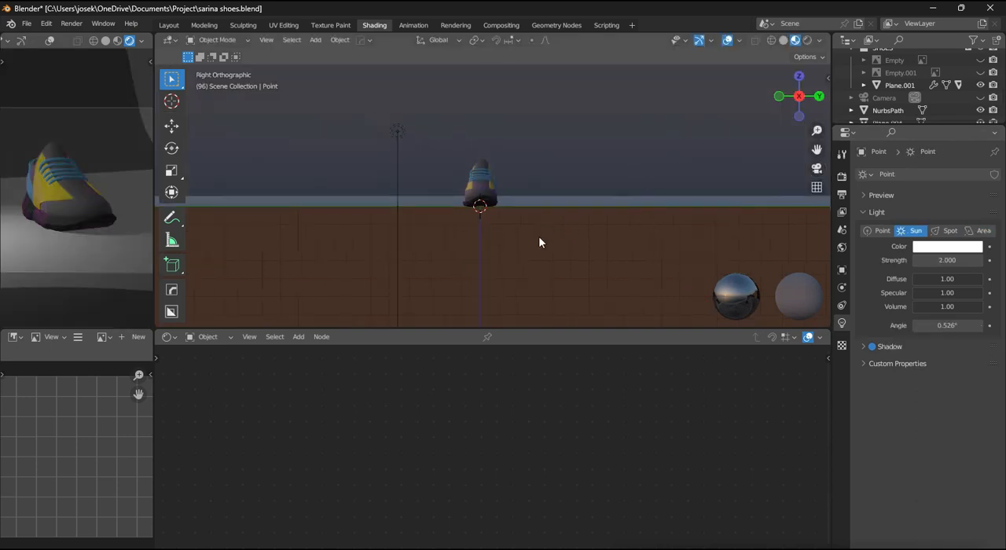
- Rotate the area light so it shines on the shoe from the side, and adjust its position
left_click(397, 131)
key("r")
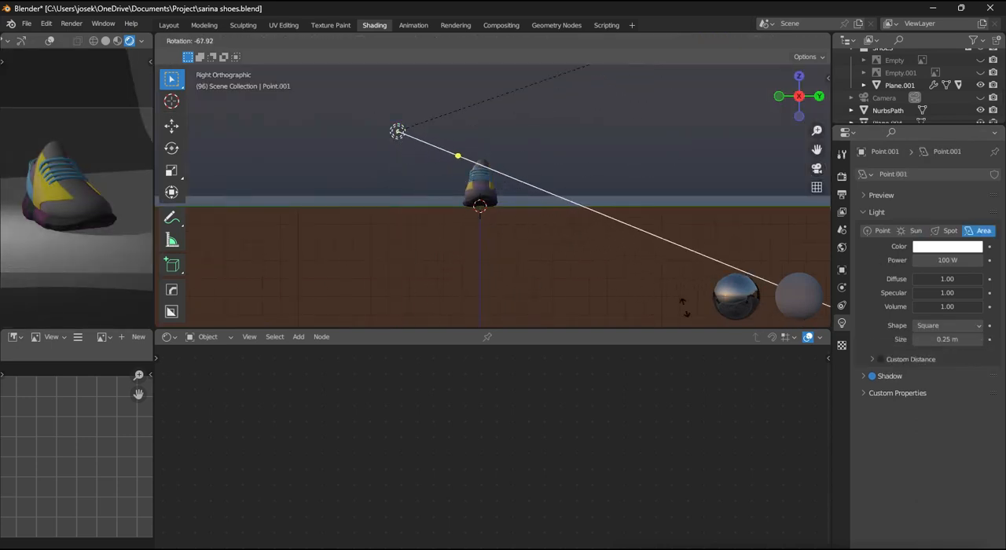
left_click(688, 308)
scroll(592, 228, "down", 2)
scroll(589, 240, "up", 2)
middle_click_drag(592, 226, 546, 240, "alt")
key("g")
left_click(611, 240)
- Duplicate the area light toward the shoe's toe and rotate the copy about 31° in top view to aim at the shoe
key("shift+d")
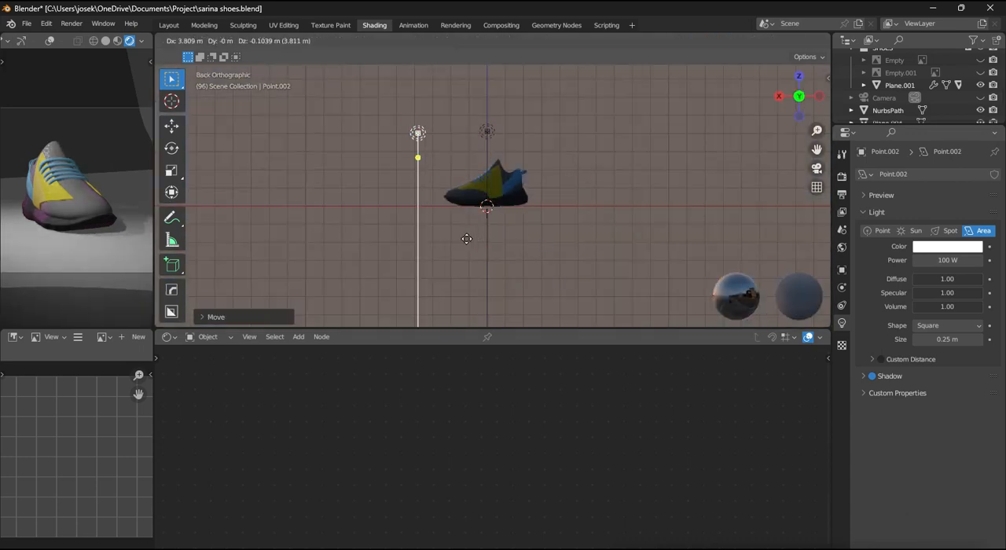
left_click(458, 243)
middle_click_drag(459, 243, 543, 259, "alt")
key("r")
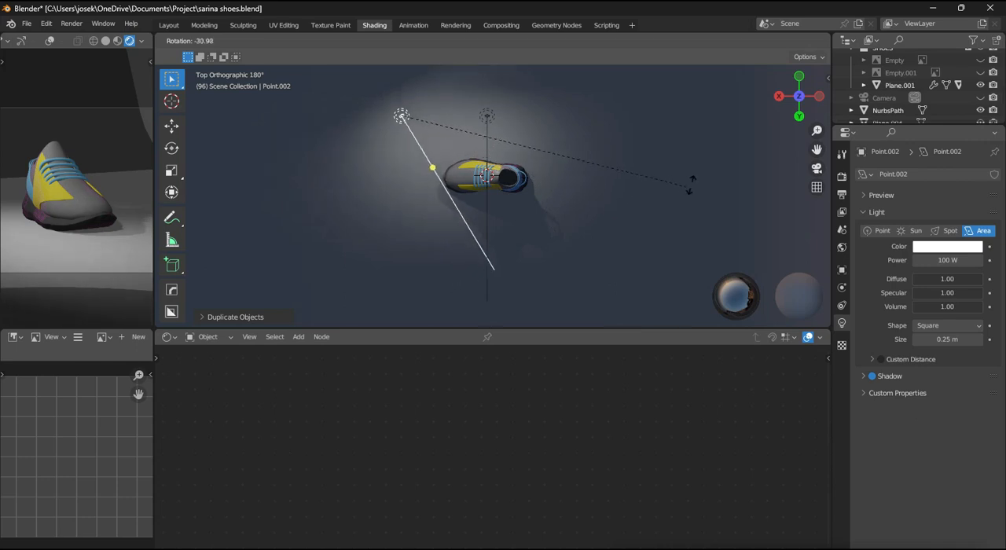
left_click(690, 187)
- Duplicate the toe-side light to the heel side, rotate the copy about 60° to face the backdrop, and place it just behind the heel
key("shift+d")
left_click(719, 231)
key("r")
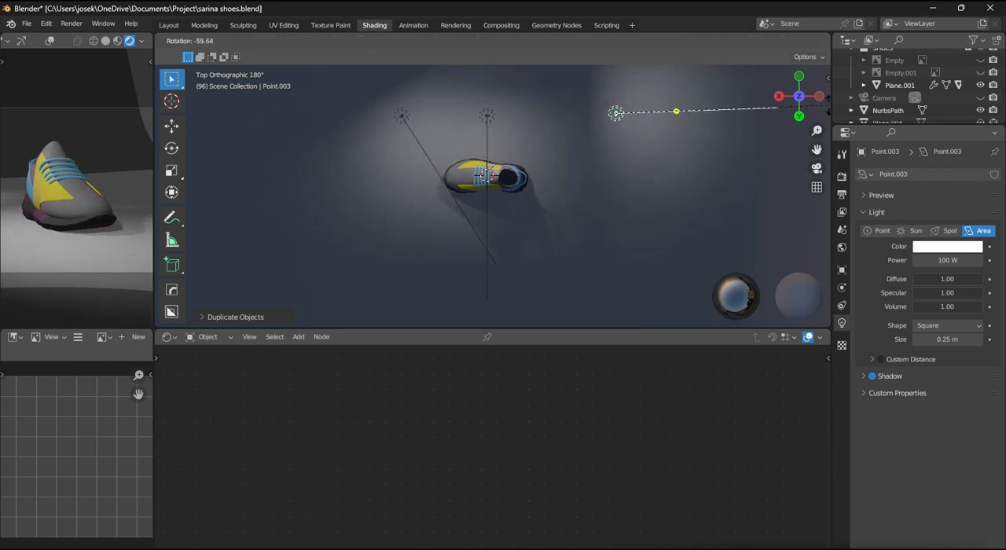
left_click(828, 105)
key("g")
right_click(735, 187)
key("g")
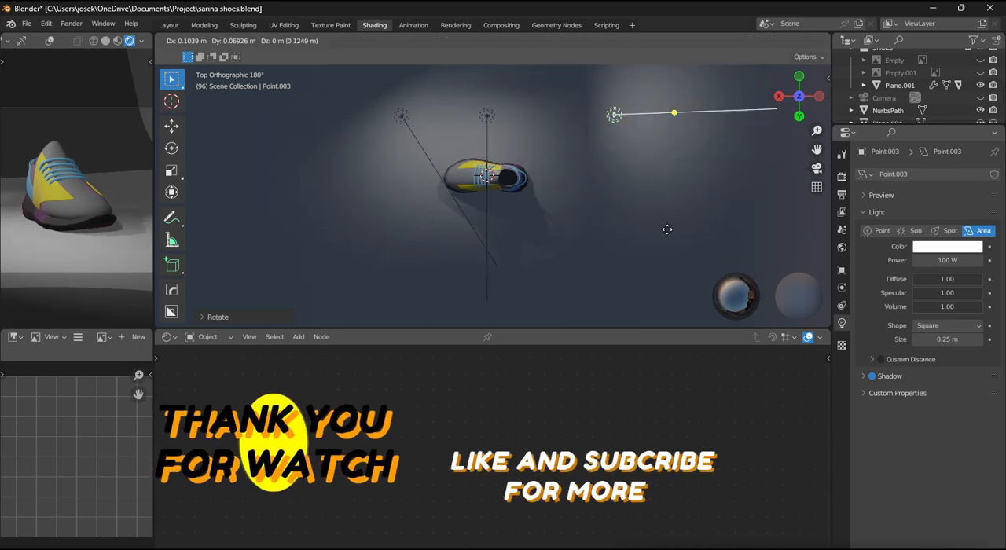
left_click(619, 283)
- Give the heel-side light a Disk shape with a size of 7.16 m and a power of 138.7 W
left_click_drag(948, 339, 975, 339)
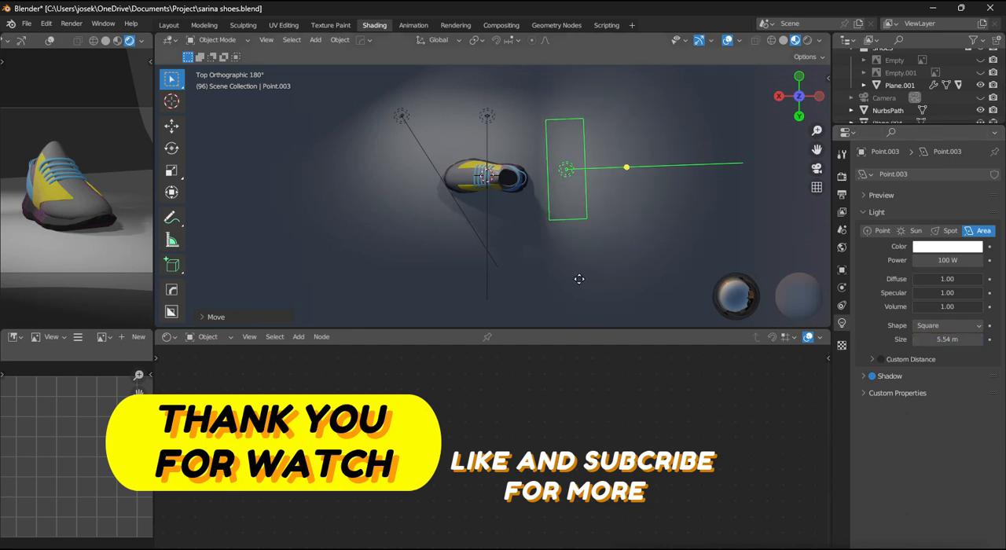
key("g")
right_click(550, 285)
left_click(948, 326)
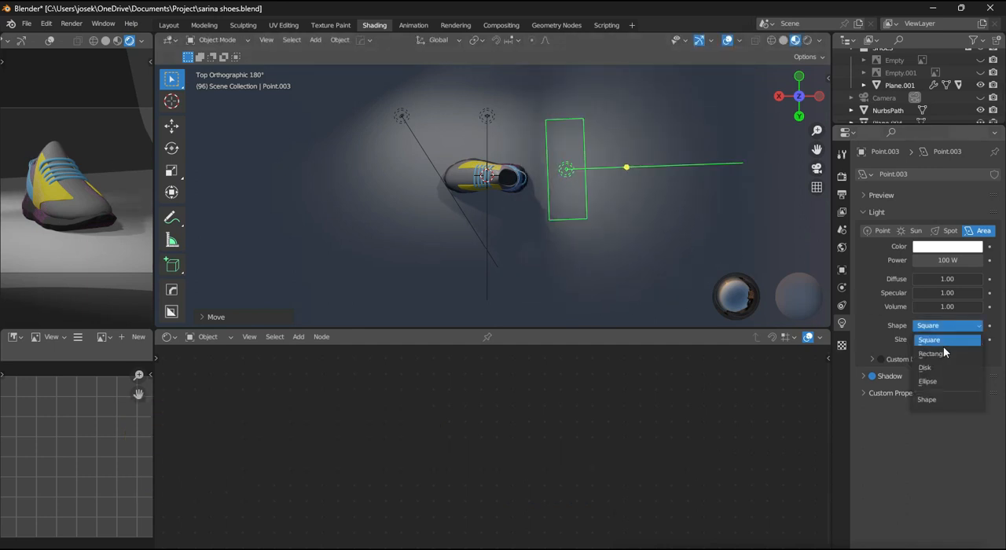
left_click(936, 368)
left_click_drag(944, 339, 956, 340)
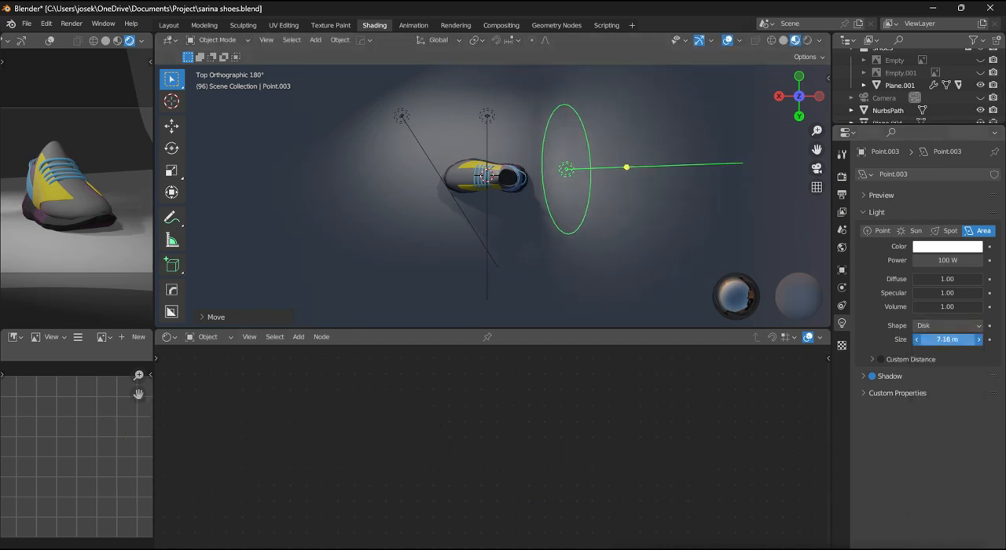
left_click_drag(947, 260, 975, 260)
- Tilt the heel-side disk light upward away from the shoe in back view
middle_click_drag(606, 228, 601, 190, "alt")
key("r")
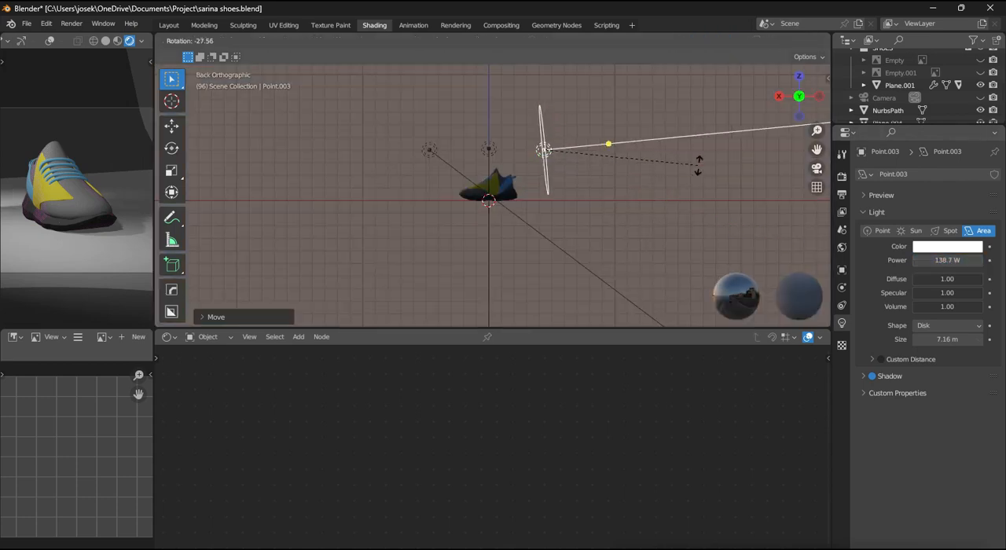
left_click(700, 149)
scroll(723, 161, "down", 1)
- Change the heel-side disk light's colour to a bright magenta pink
left_click(947, 248)
left_click(947, 247)
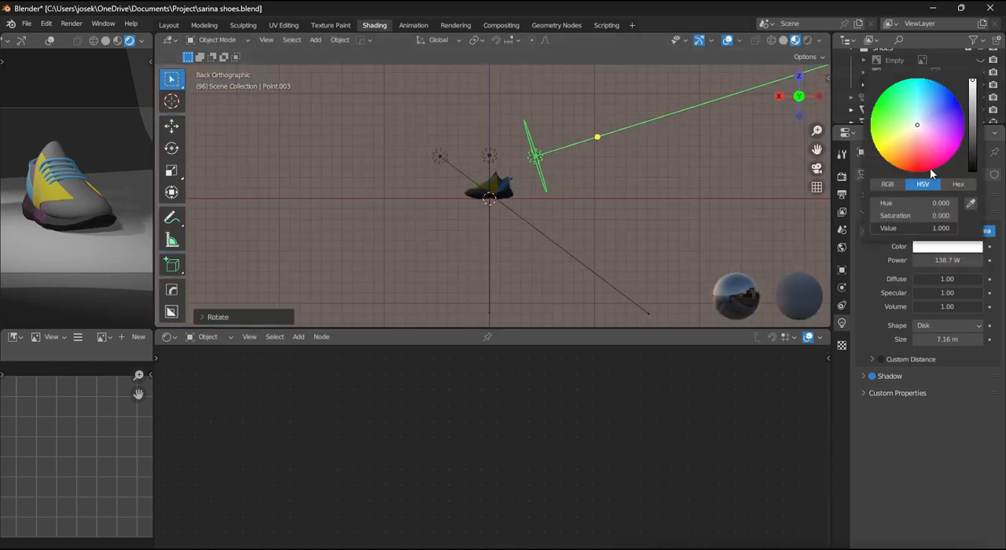
left_click(933, 170)
scroll(562, 232, "down", 5)
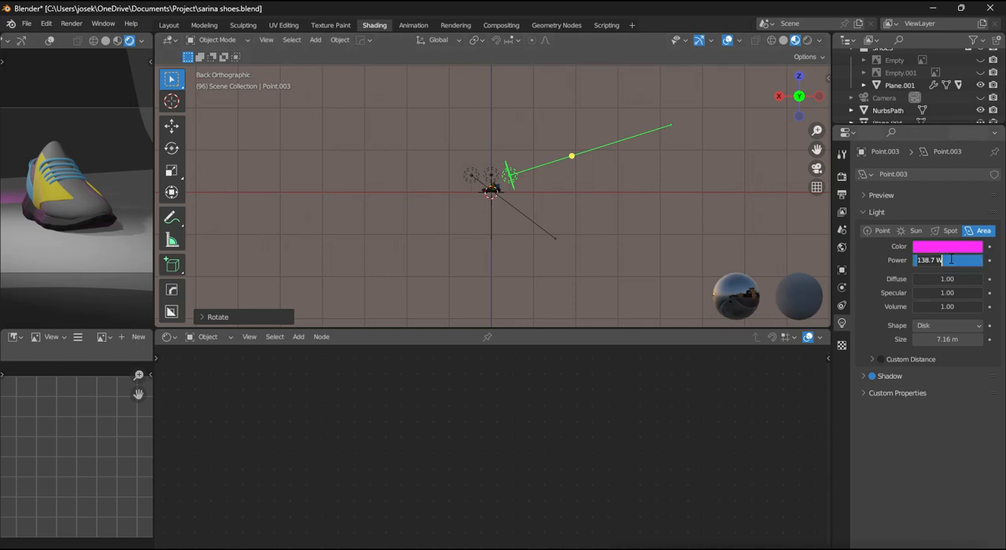
- Set the magenta disk light's power to 500 W and its size to 23.2 m
mouse_move(980, 338)
left_mouse_down()
mouse_move(1002, 339)
mouse_move(984, 340)
left_mouse_up()
key("g")
right_click(384, 204)
scroll(387, 201, "down", 2)
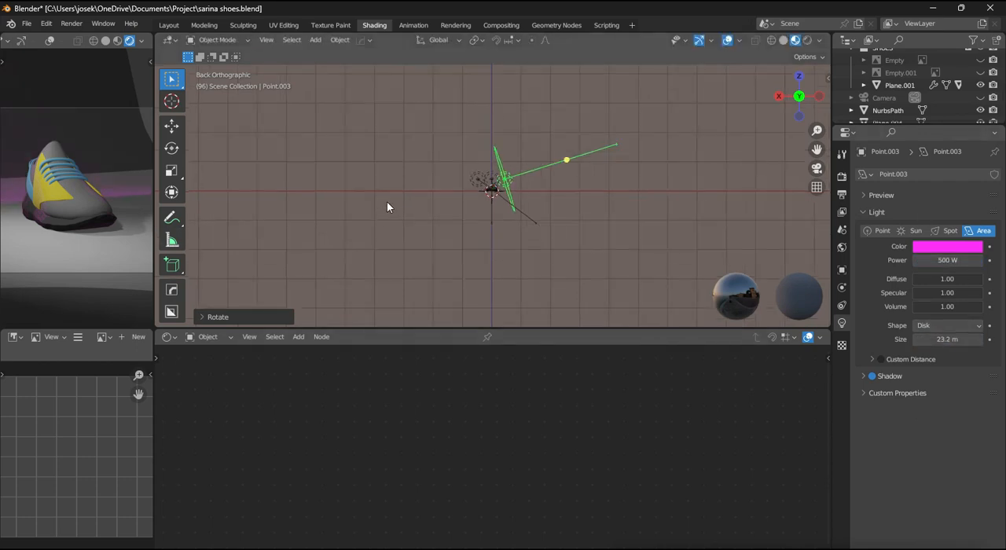
- Raise the magenta disk light along Z and move it closer to the curved backdrop in top view
key("g")
key("z")
left_click(388, 164)
key("KP_7")
key("g")
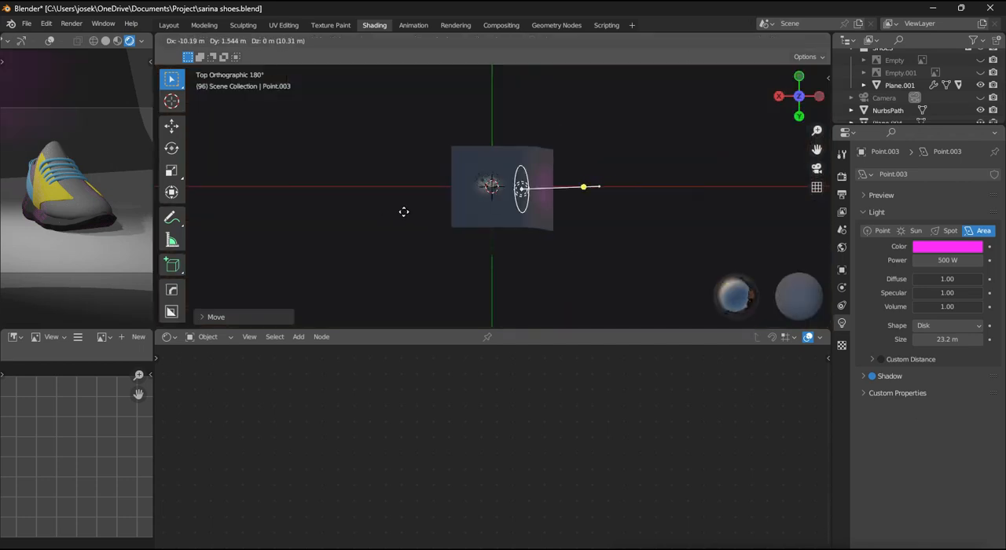
left_click(393, 213)
- Rotate the magenta disk light in back view to light the backdrop, and shift it nearer the backdrop in top view
key("ctrl+KP_1")
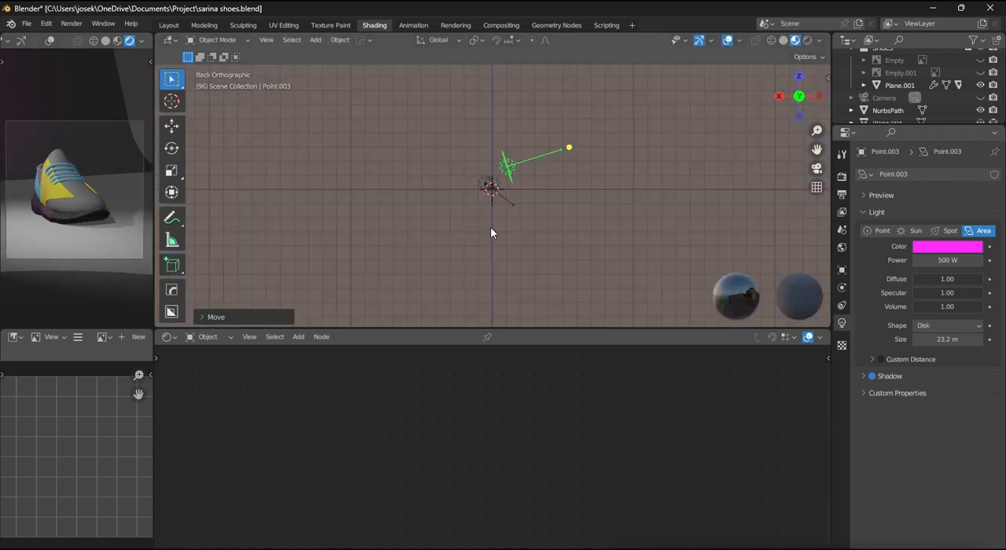
key("r")
left_click(306, 238)
key("KP_7")
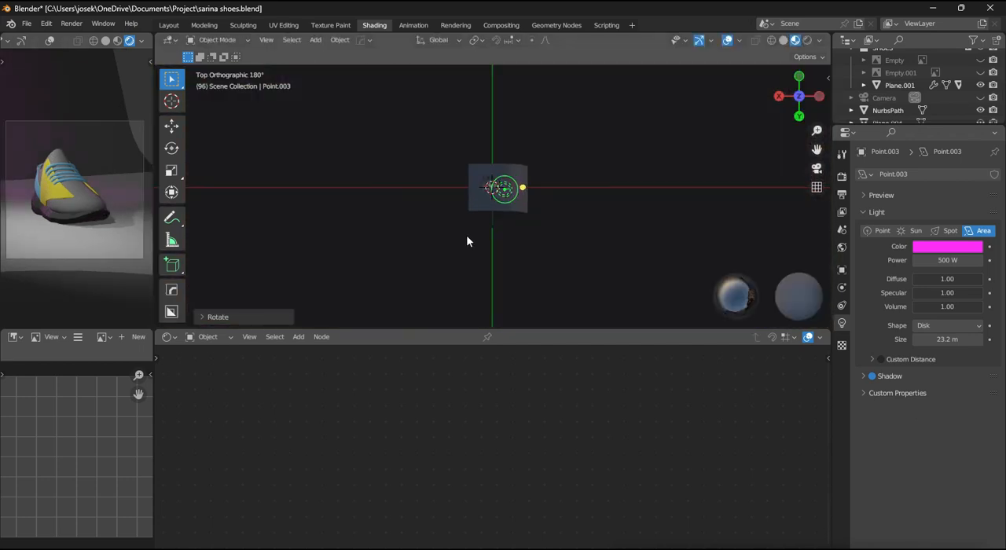
key("g")
left_click(428, 226)
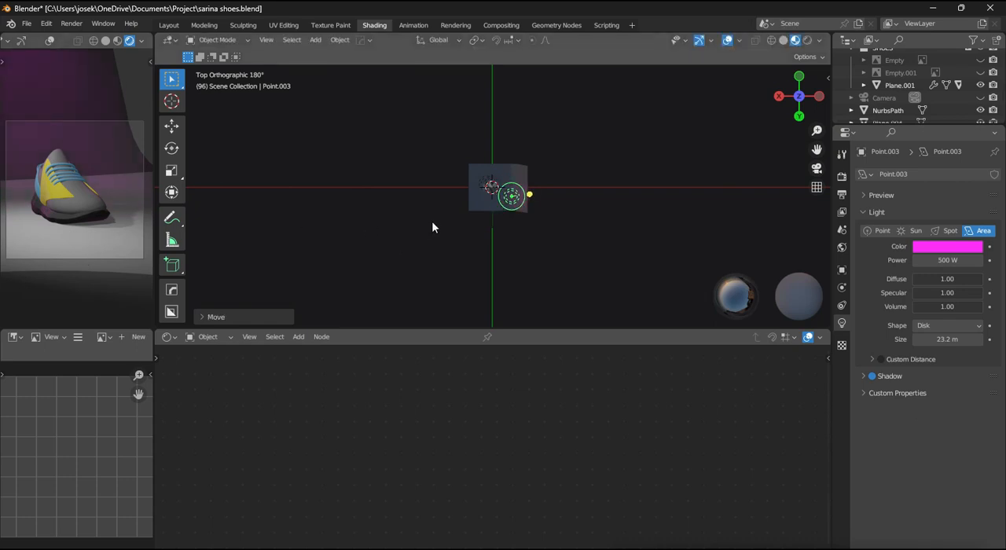
- Scale the backdrop plane by 2 along the Y axis
left_click(481, 209)
type("sy2")
key("Return")
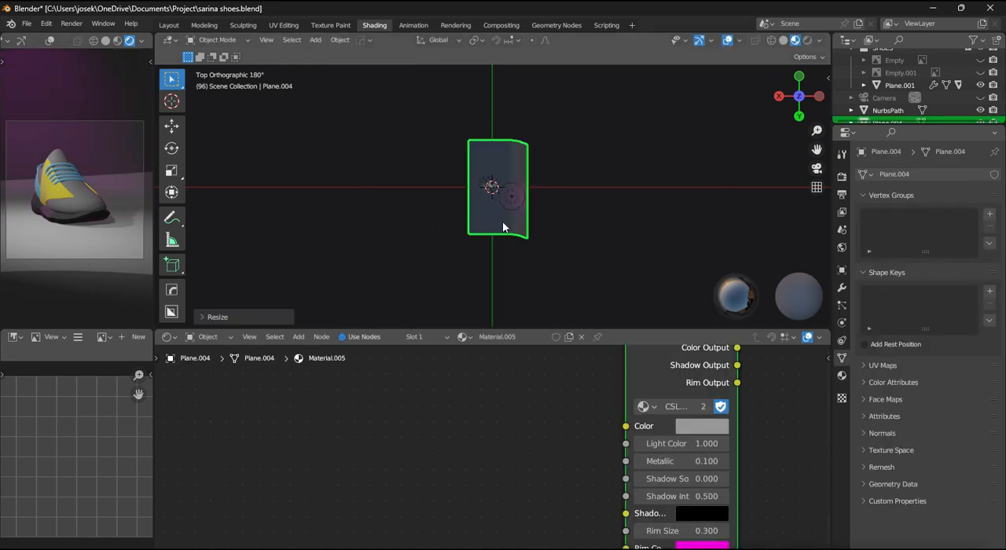
- Give the area light beside the shoe a pale aqua colour and check the result through the camera
middle_click_drag(498, 229, 550, 191)
scroll(546, 213, "up", 5)
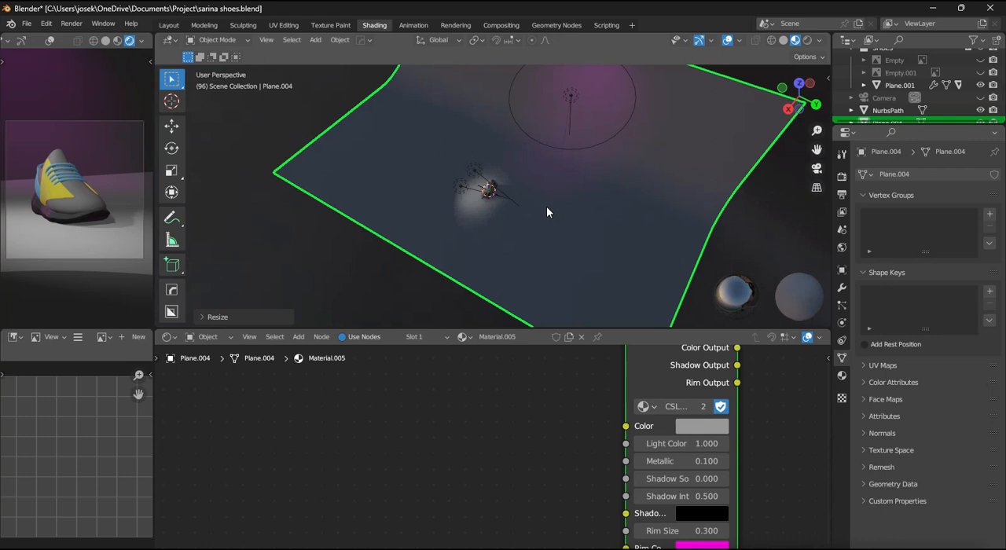
left_click(454, 187)
left_click(947, 246)
left_click(912, 110)
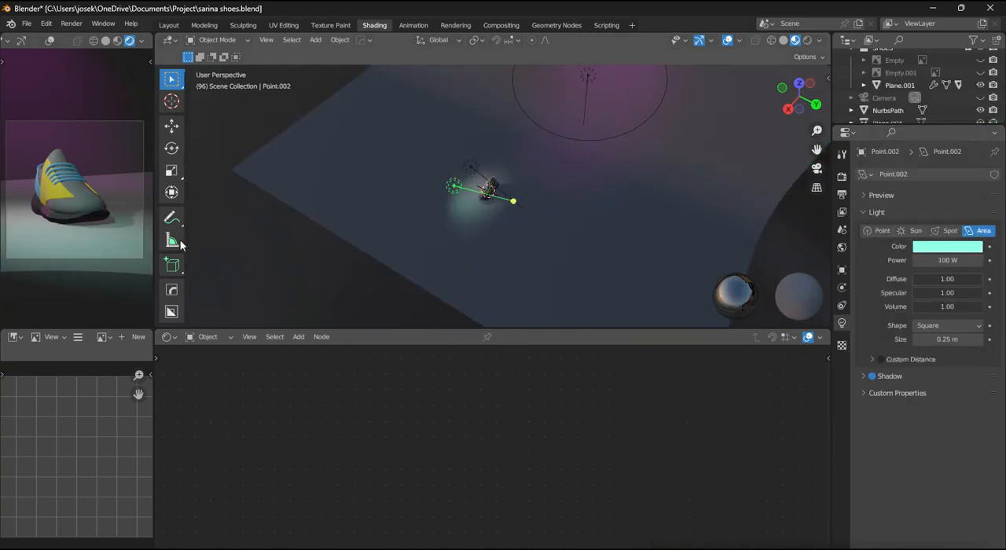
key("KP_0")
scroll(495, 236, "up", 2)
scroll(502, 221, "down", 2)
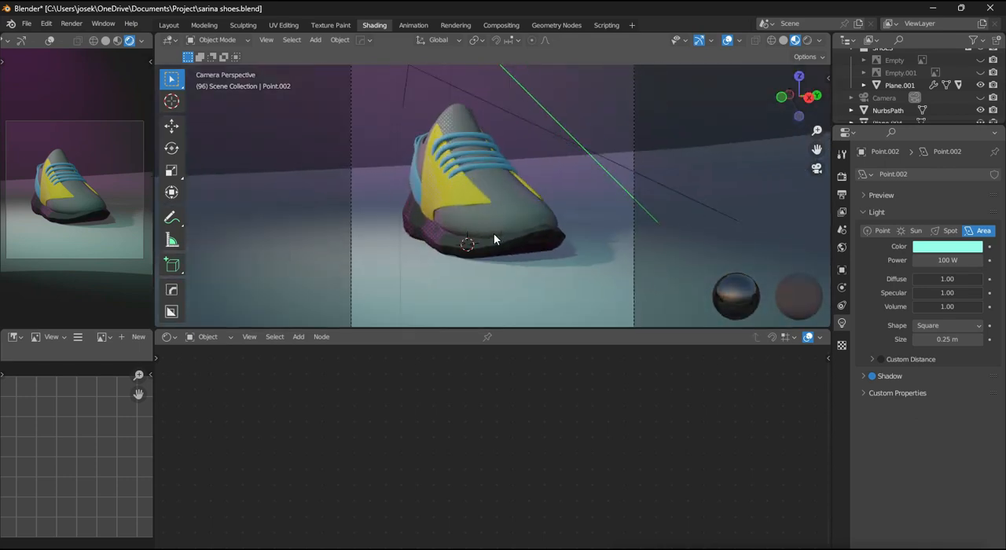
- Unhide the sun light named Point, select it, and set its strength to 1
left_click(517, 123)
scroll(942, 94, "down", 3)
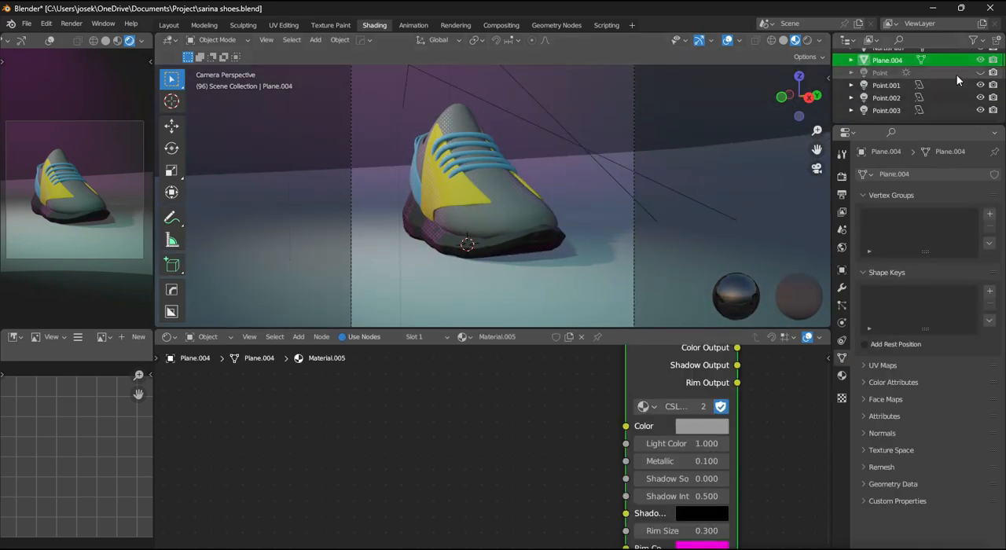
scroll(957, 77, "up", 1)
left_click(980, 98)
left_click(880, 98)
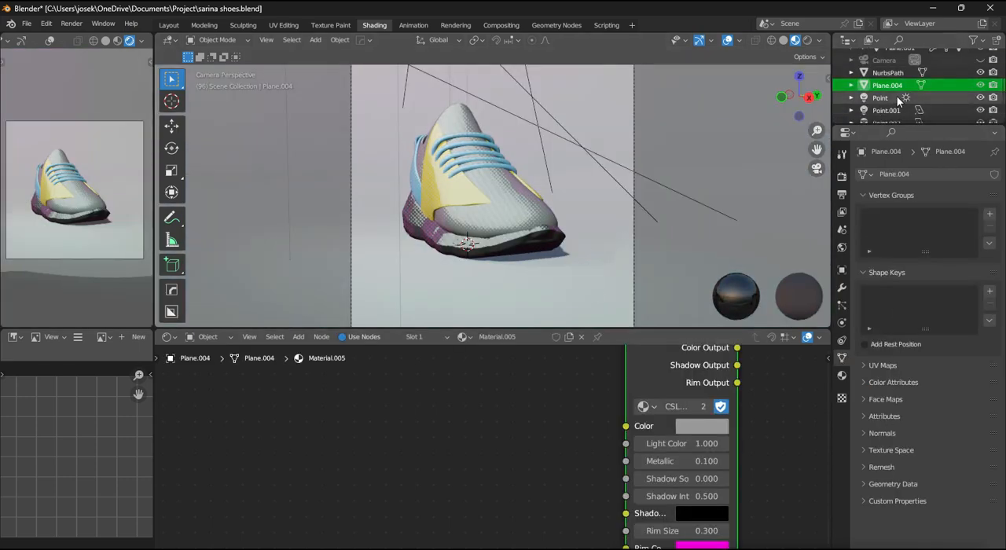
type("1")
key("Return")
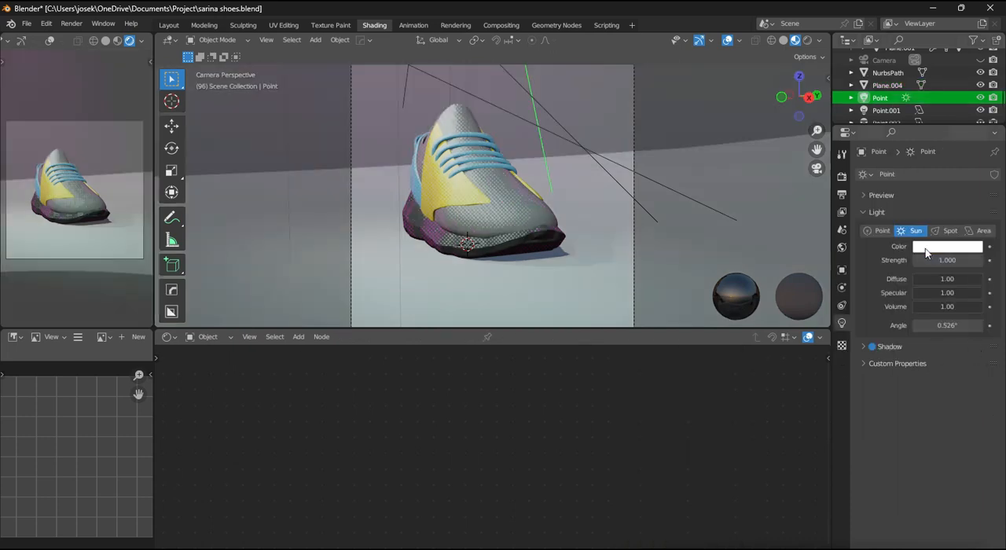
- Try a pink tint on the sun light with a slightly lower strength, and undo the colour change
mouse_move(946, 261)
left_mouse_down()
mouse_move(927, 261)
mouse_move(960, 261)
mouse_move(927, 261)
left_mouse_up()
scroll(824, 261, "up", 1)
left_click(949, 247)
left_click(900, 100)
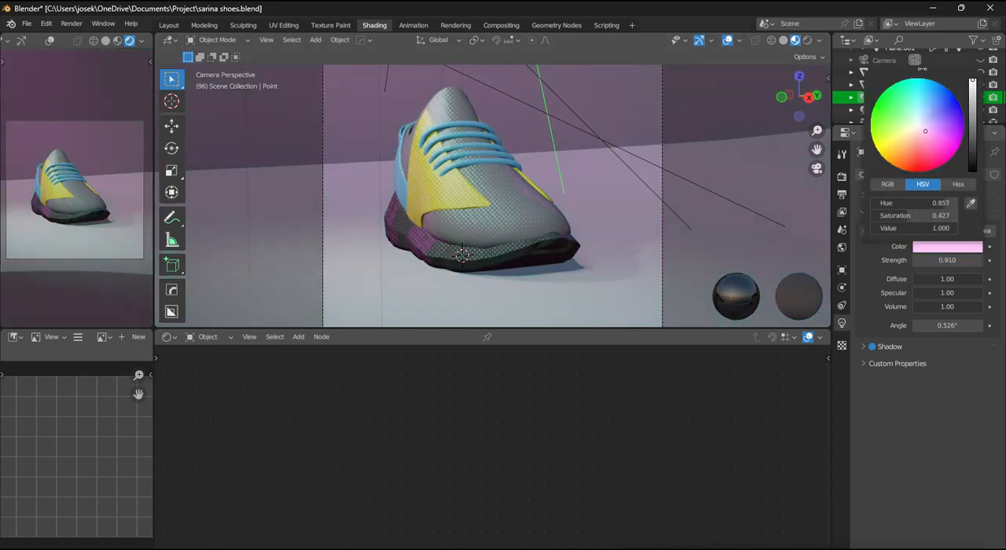
left_click_drag(926, 132, 873, 137)
key("ctrl+z")
key("ctrl+z")
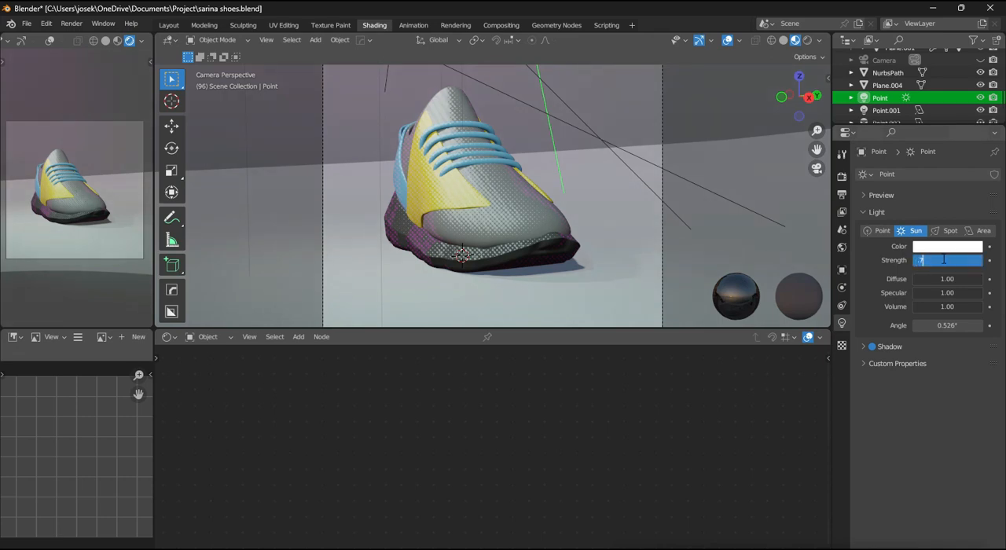
- Set the sun light's strength to 0.7
key("Return")
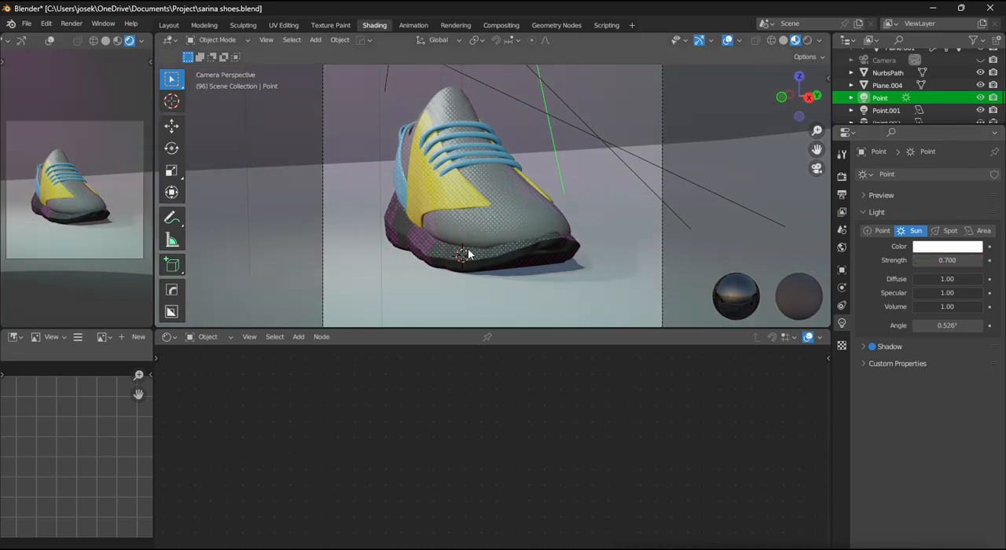
- Select the shoe upper and set its comic shader's shadow colour to saturated blue and the shadow softness to 0.2
left_click(468, 253)
middle_click_drag(288, 538, 331, 431)
left_click(331, 427)
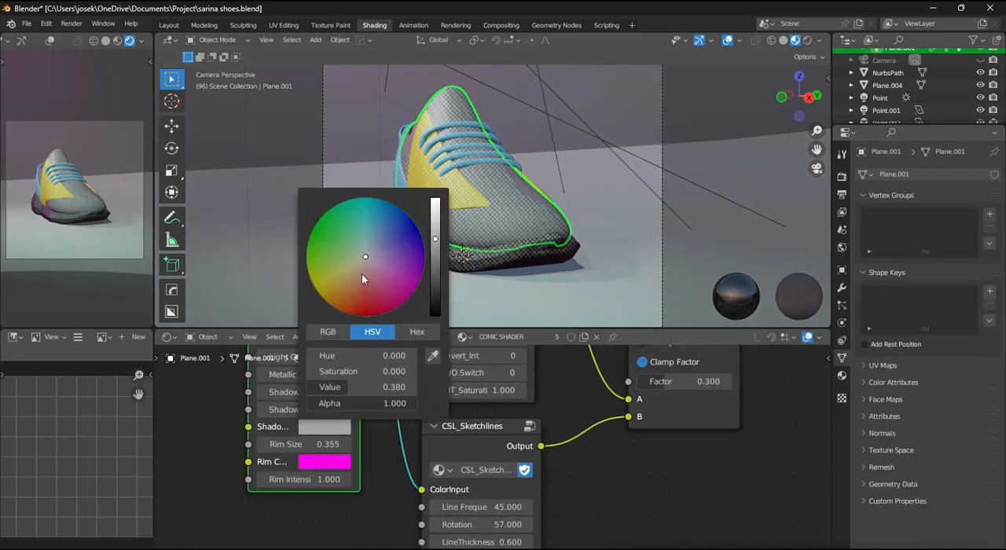
left_click_drag(362, 274, 403, 211)
scroll(386, 237, "up", 7)
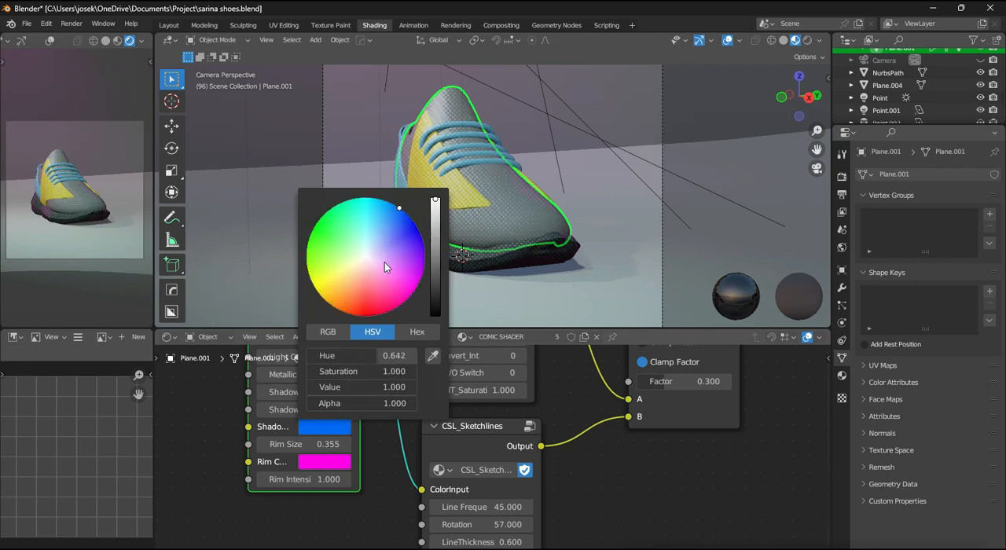
scroll(310, 420, "up", 2)
left_click_drag(303, 382, 252, 383)
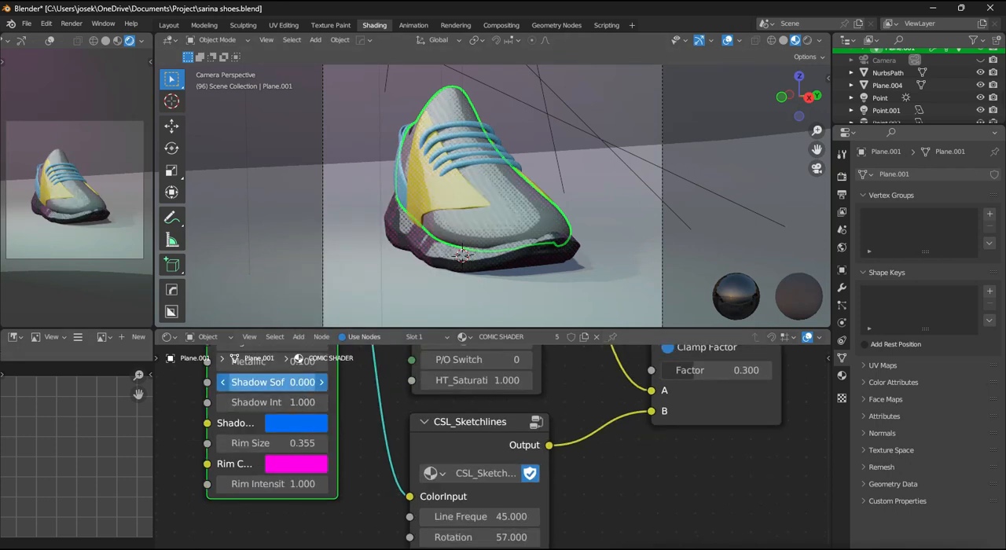
left_click(320, 382)
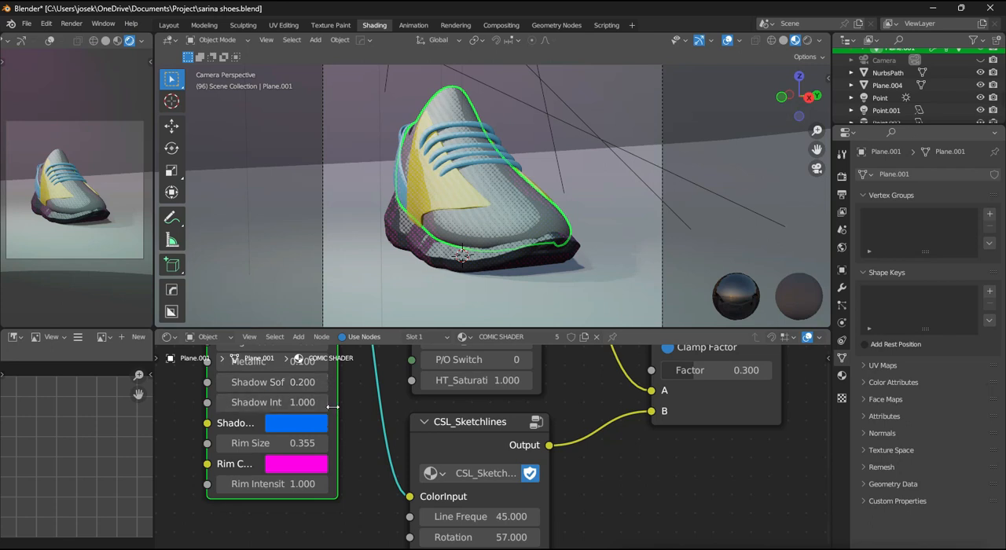
- Try a dark purple shadow colour on the comic shader, settle on black, and set the shadow softness to 0.5
left_click(307, 428)
left_click_drag(362, 282, 414, 233)
left_click(287, 423)
scroll(288, 423, "down", 20)
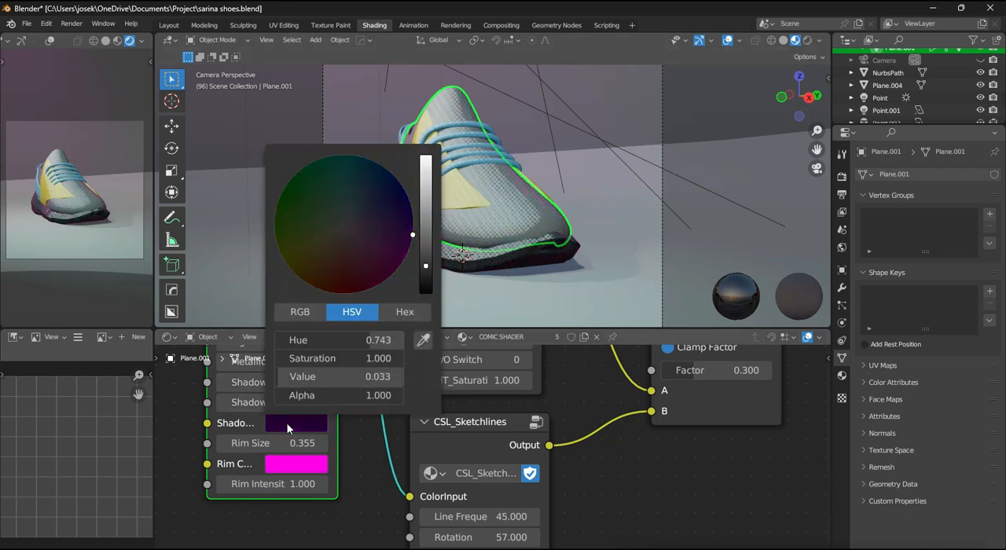
mouse_move(294, 383)
left_mouse_down()
mouse_move(256, 383)
mouse_move(299, 383)
left_mouse_up()
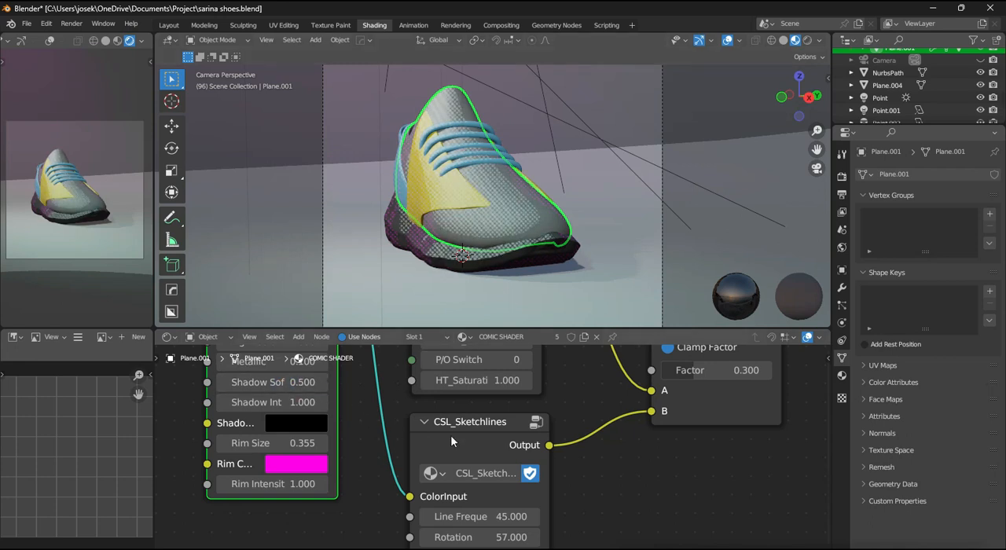
- Set the CSL_Sketchlines node's line thickness to 0.2 and its rotation to 56.3
middle_click_drag(481, 437, 431, 546)
scroll(452, 479, "up", 2)
scroll(468, 445, "up", 1)
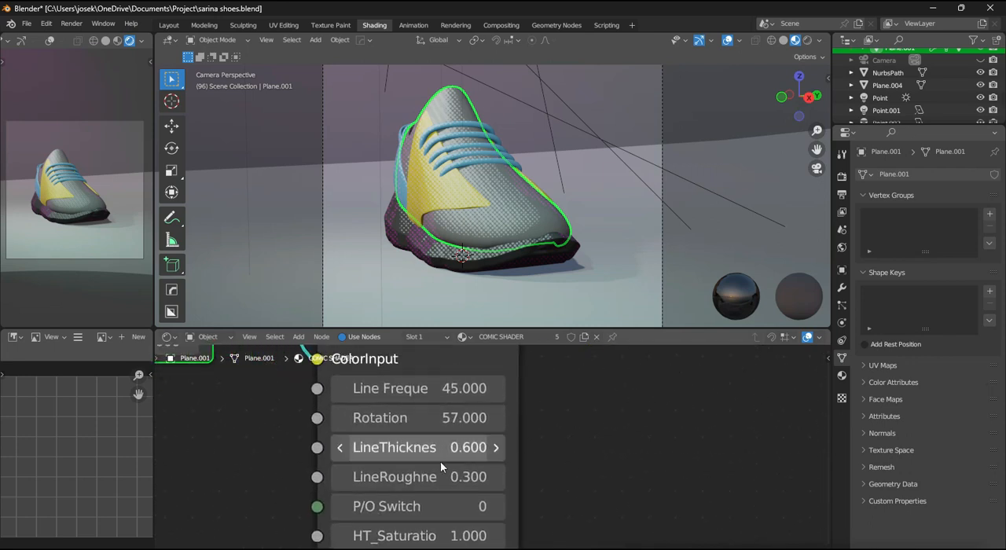
left_click_drag(468, 447, 453, 418)
- Raise the Sketchlines line frequency to 50, and increase it further to 60
left_click(460, 393)
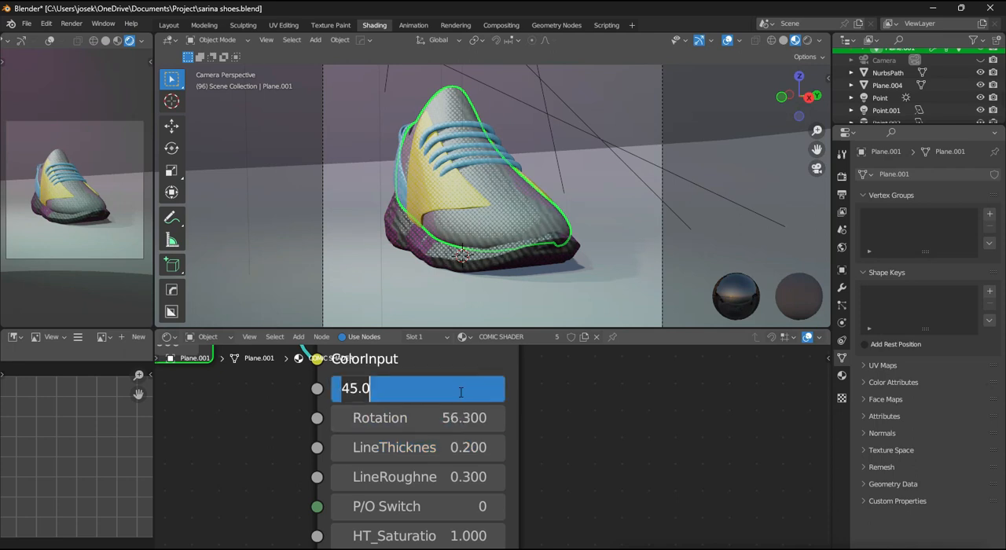
type("50")
key("Return")
left_click(461, 391)
type("60")
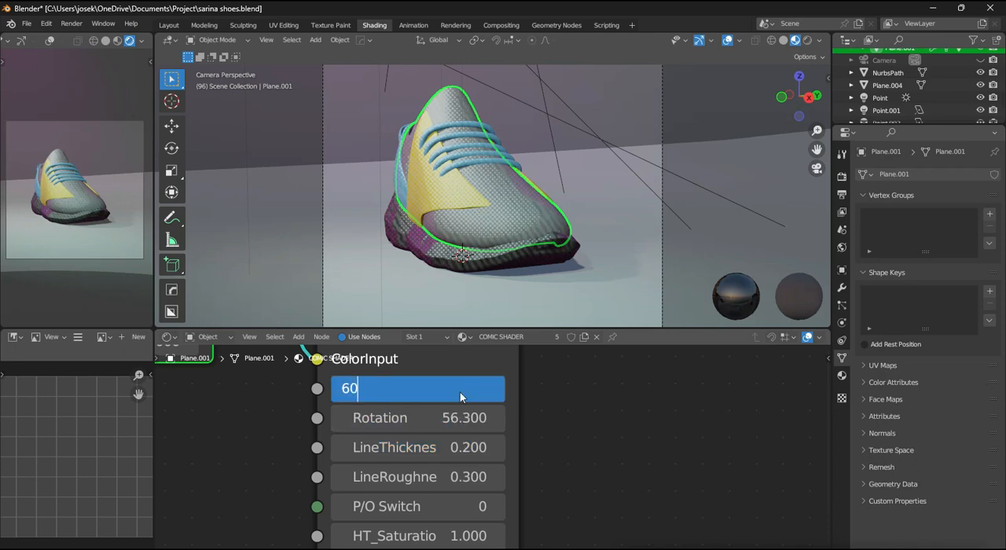
key("Return")
- Try the Sketchlines P/O Switch at 1 on the shoe seen up close, and return it to 0
middle_click_drag(498, 221, 559, 378)
scroll(556, 377, "up", 1)
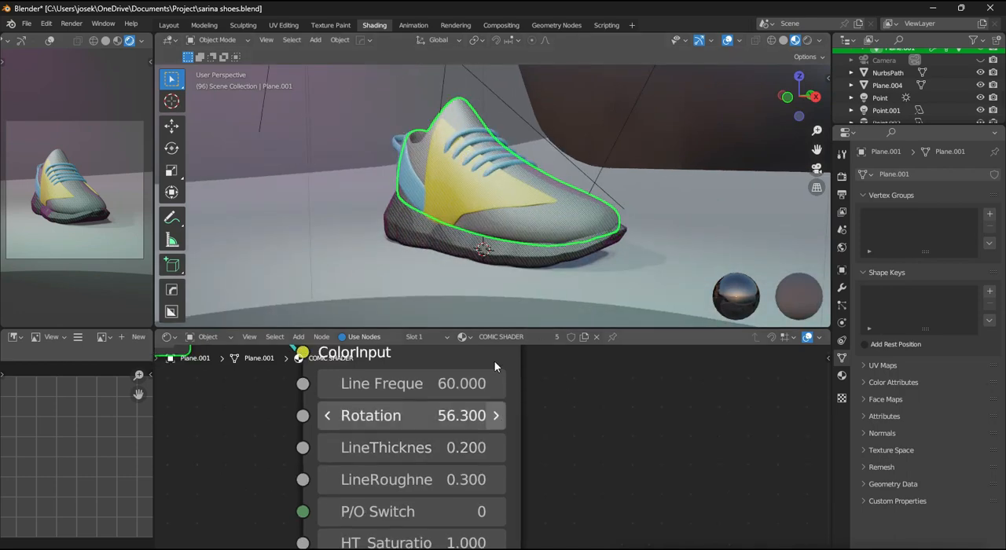
scroll(531, 254, "up", 5)
scroll(530, 254, "down", 3)
middle_click_drag(532, 256, 591, 245)
scroll(577, 255, "up", 2)
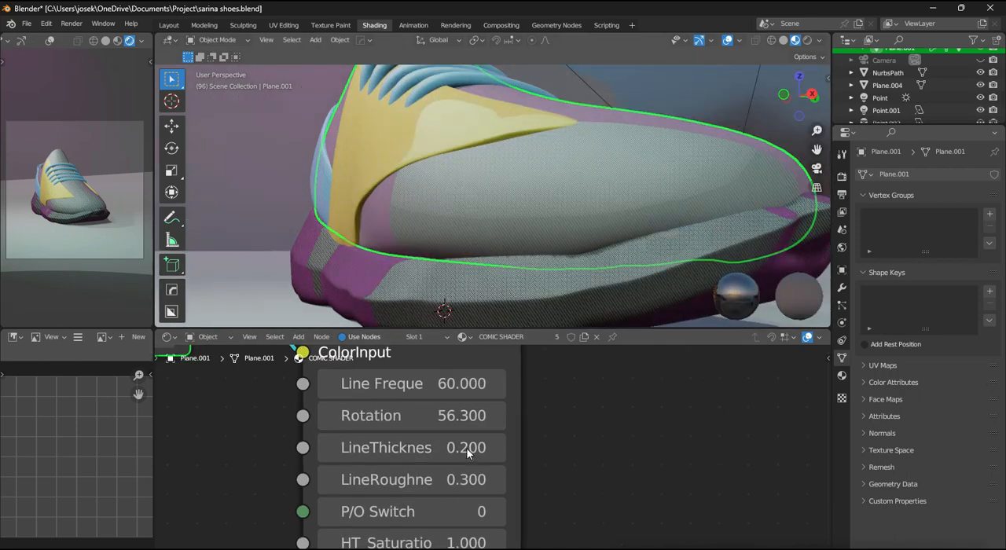
middle_click_drag(467, 464, 467, 423)
left_click_drag(438, 473, 470, 473)
middle_click_drag(522, 281, 529, 297)
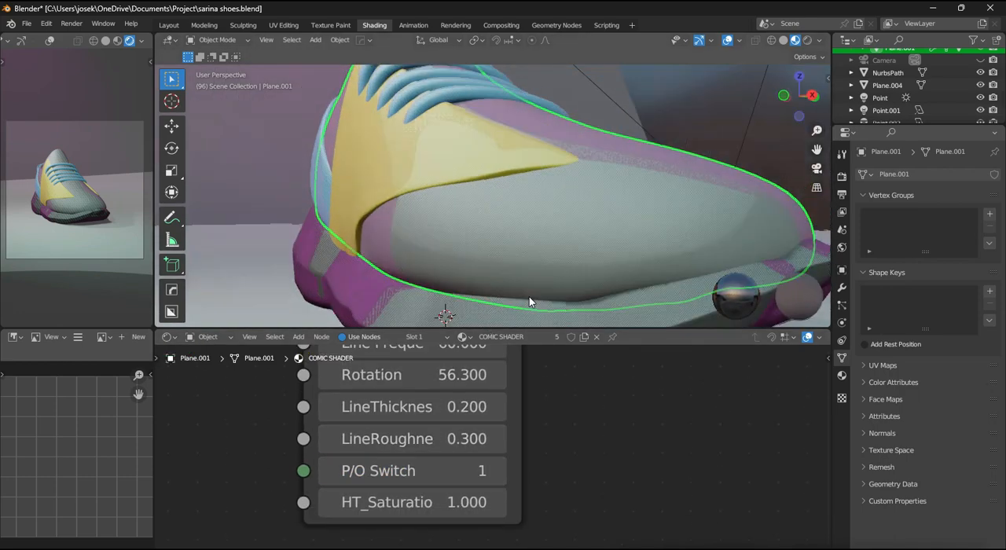
scroll(525, 292, "down", 2)
left_click_drag(456, 476, 439, 476)
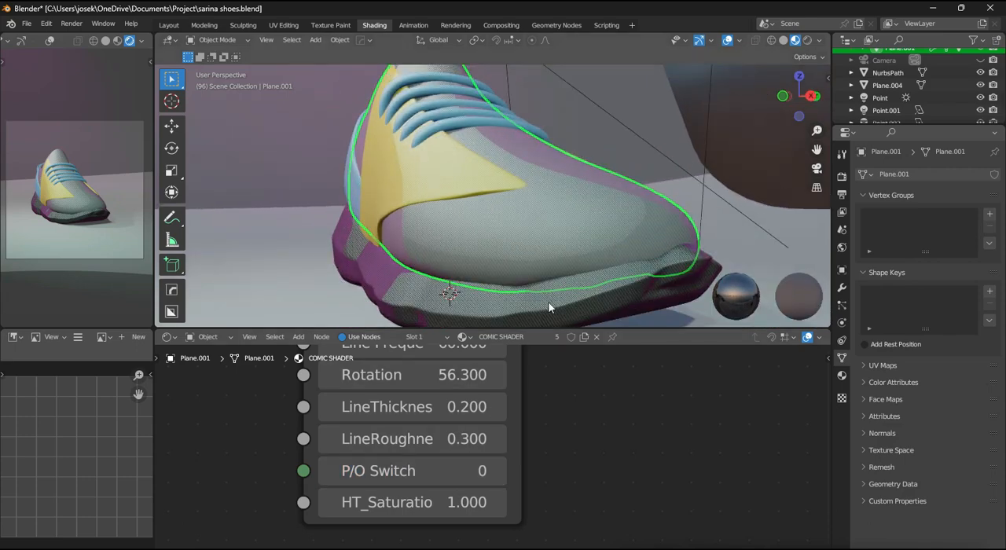
- Compare the sketch lines in front view with the P/O Switch at 1 and back at 0
scroll(558, 265, "up", 5)
scroll(556, 262, "down", 3)
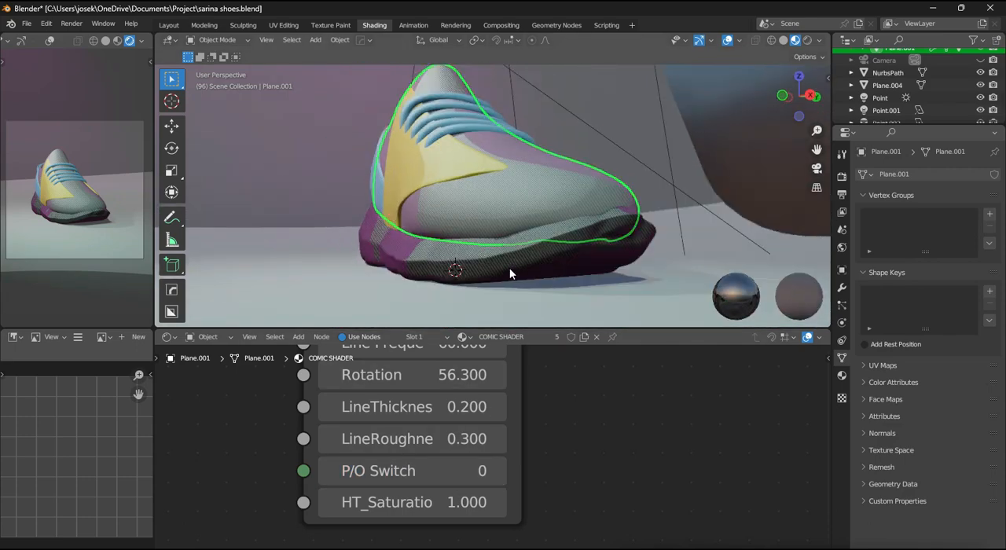
key("KP_3")
scroll(550, 267, "up", 2)
key("KP_1")
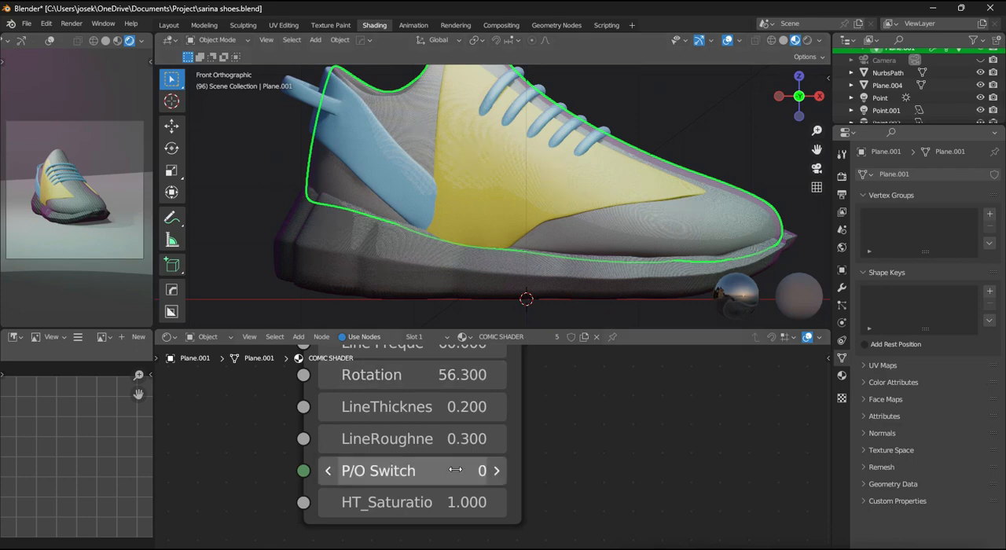
left_click(496, 471)
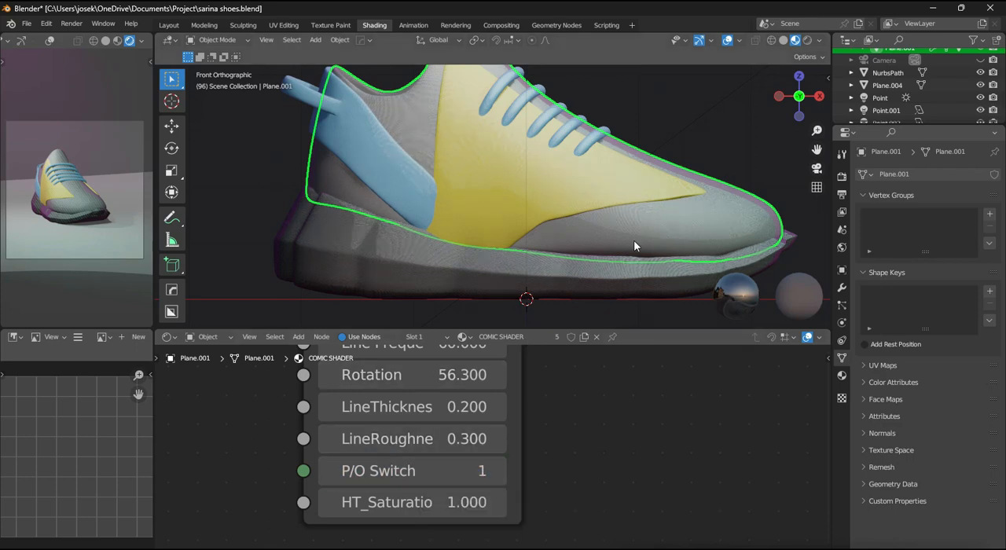
scroll(106, 232, "up", 3)
left_click_drag(362, 457, 346, 458)
- Set the Sketchlines rotation to 53.2 and the line roughness to 0.2
mouse_move(461, 386)
left_mouse_down()
mouse_move(436, 386)
mouse_move(451, 384)
left_mouse_up()
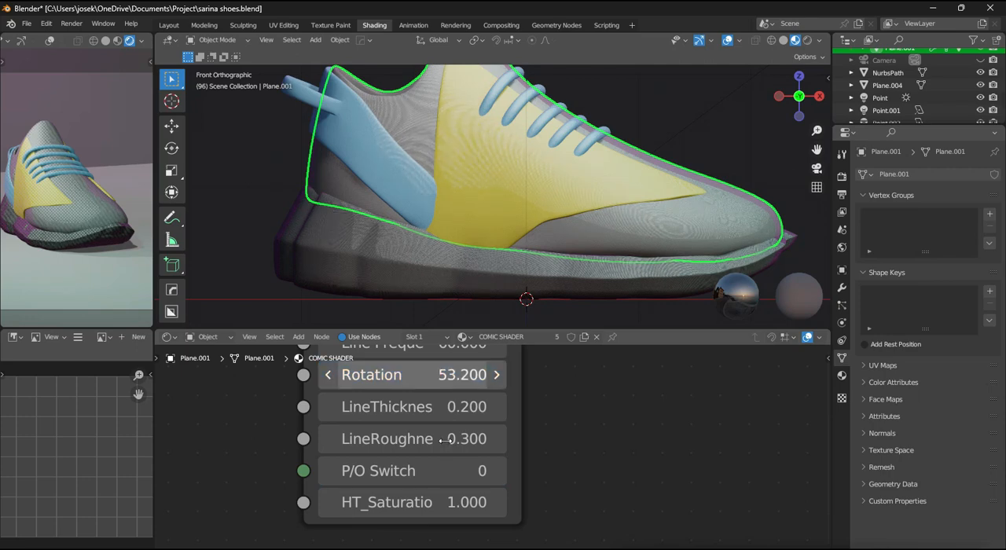
mouse_move(394, 439)
left_mouse_down()
mouse_move(370, 439)
mouse_move(380, 442)
left_mouse_up()
left_click(330, 442)
left_click(331, 442)
left_click(330, 441)
left_click(330, 442)
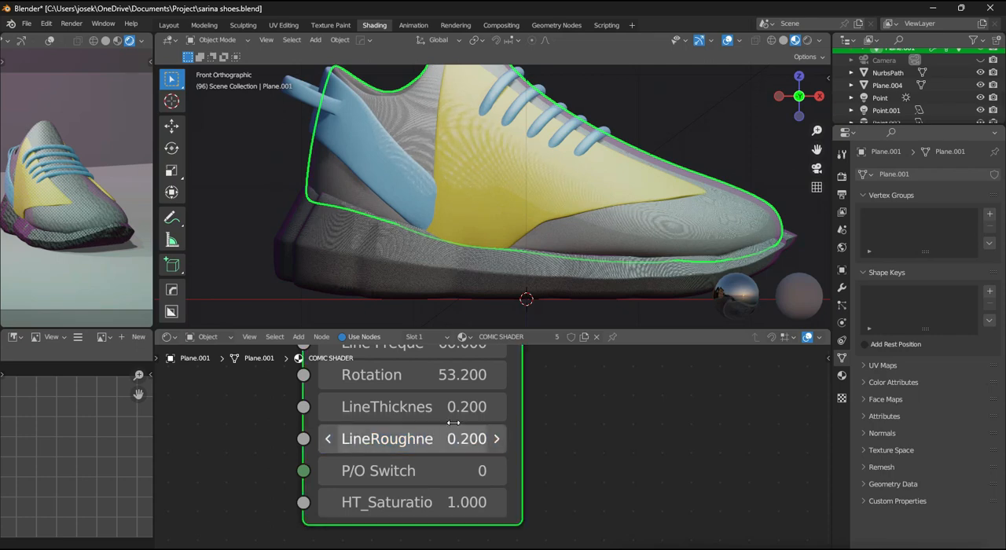
- Adjust the Sketchlines line thickness up and down, settling on 0.4
left_click(496, 406)
left_click(496, 407)
left_click(497, 407)
left_click(497, 407)
left_click(329, 407)
left_click(329, 406)
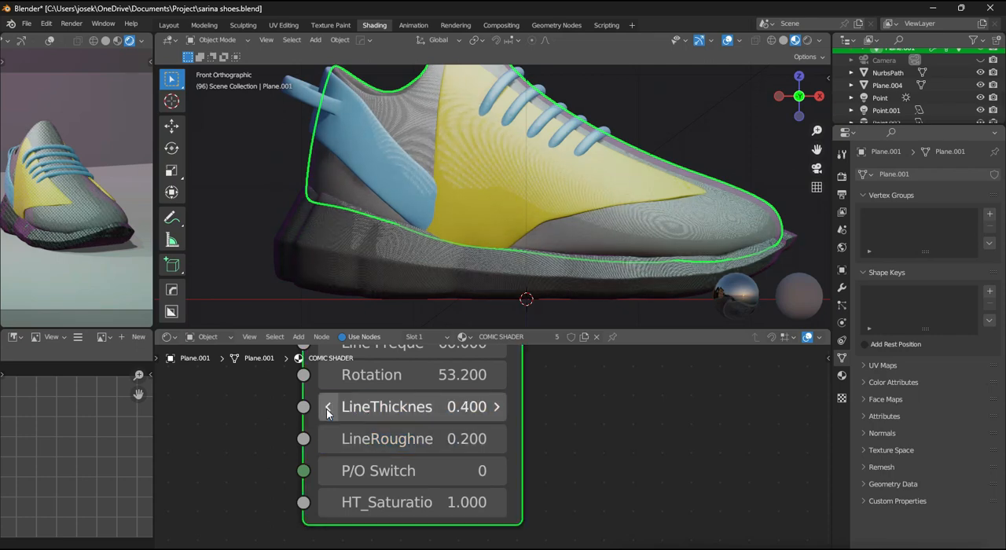
- Set the Sketchlines line frequency to 100
scroll(392, 405, "down", 3)
scroll(514, 450, "up", 2)
middle_click_drag(513, 425, 545, 449)
middle_click_drag(538, 401, 522, 381)
double_click(484, 471)
type("100")
key("Return")
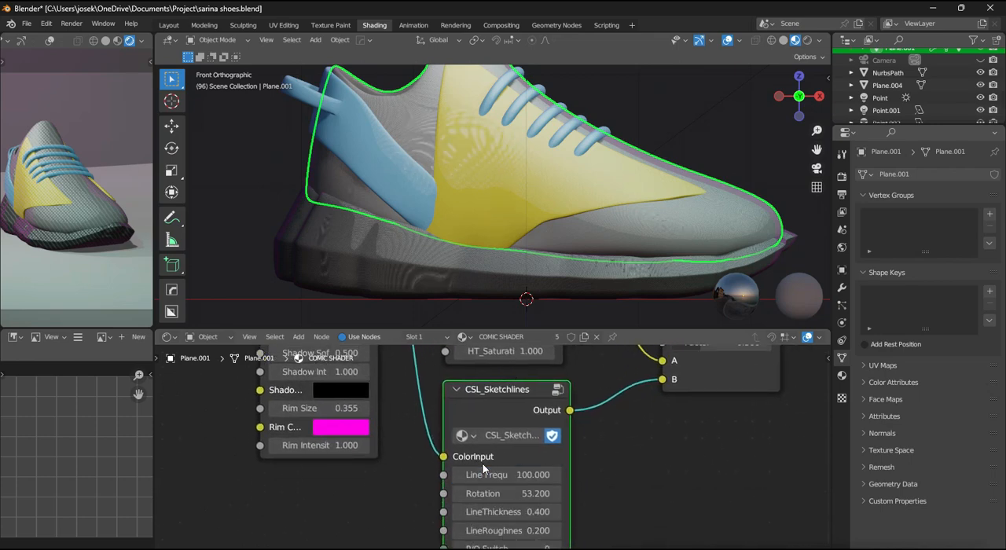
- Examine the shoe's sketch-line shading from the right side and in the camera preview
middle_click_drag(570, 214, 507, 313)
scroll(506, 313, "down", 3)
scroll(505, 389, "up", 1)
middle_click_drag(505, 391, 500, 481)
key("KP_3")
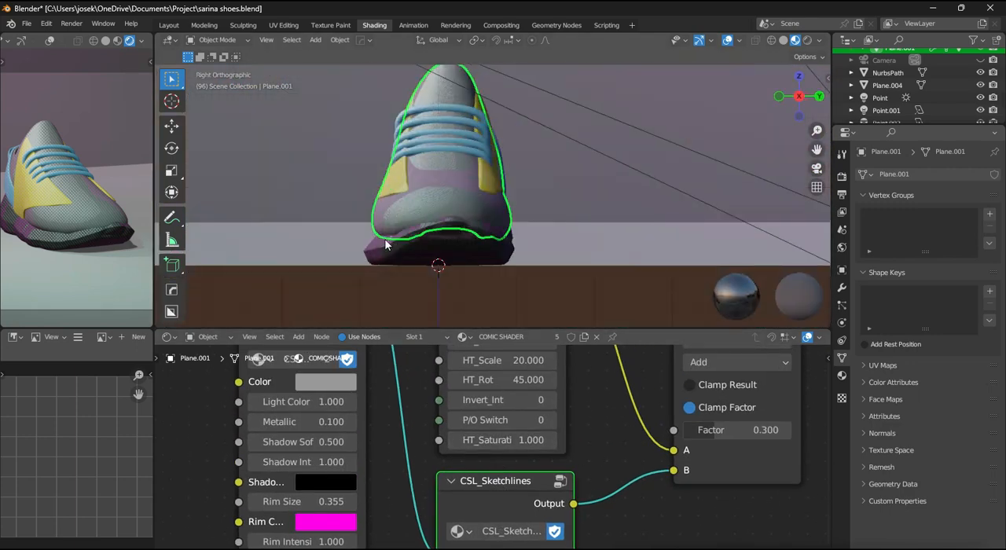
scroll(100, 226, "down", 2)
scroll(103, 232, "up", 1)
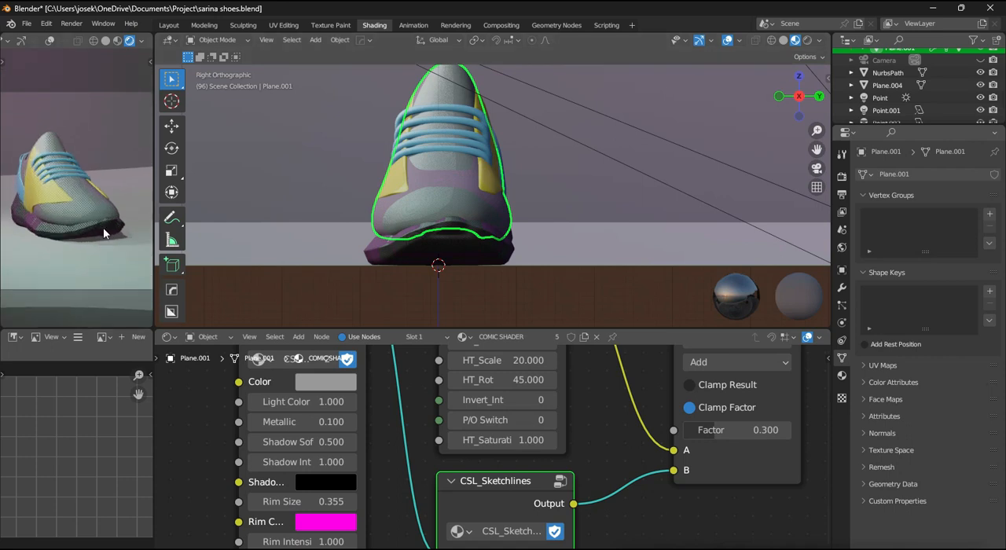
- Open the scene's render settings
left_click(842, 176)
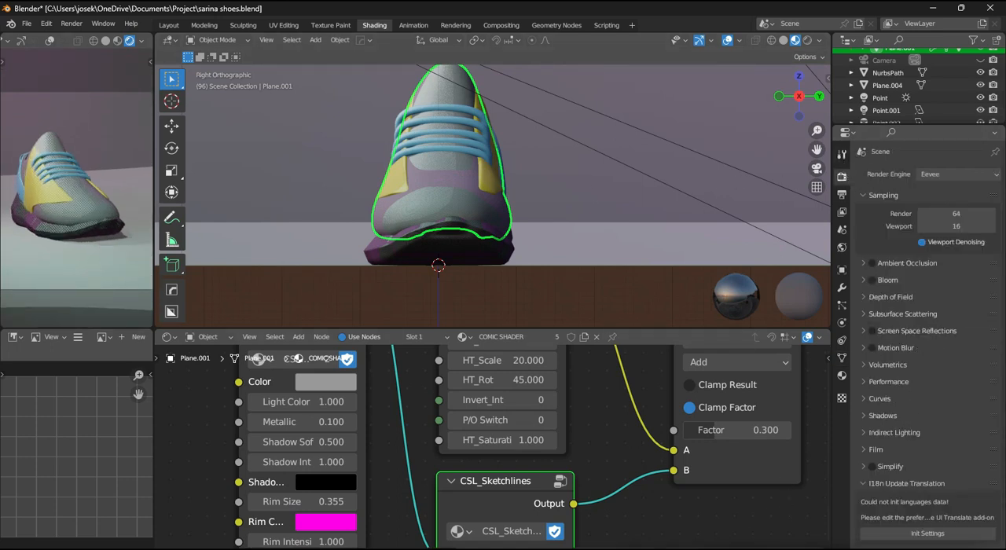